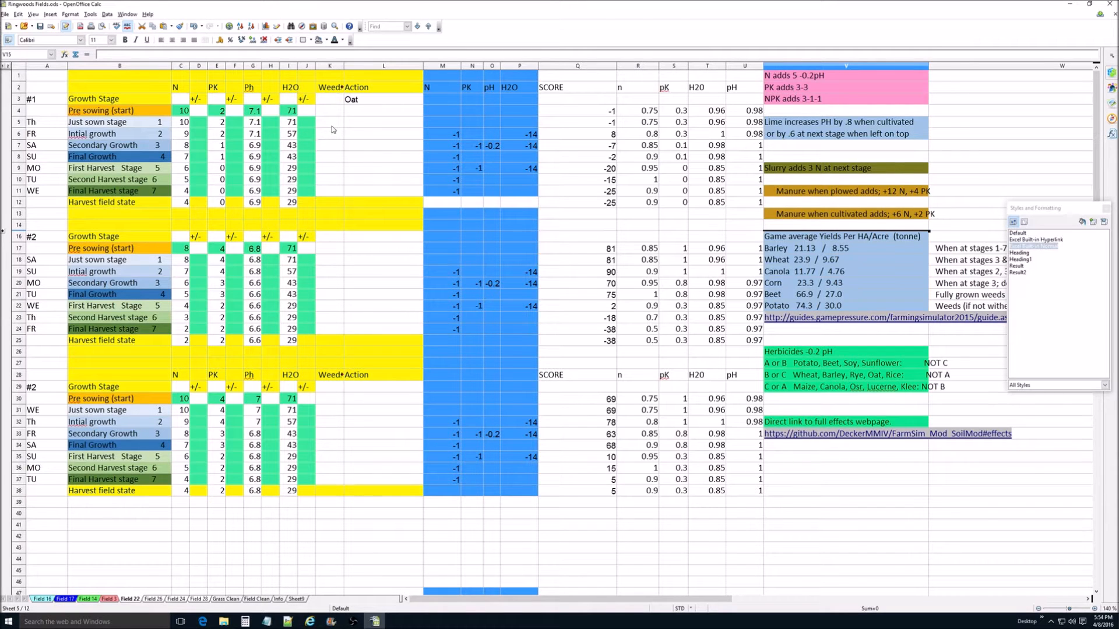
Step: Set the pre-sowing values in block #1 to N 4, Ph 6.8 and H2O 57
left_click(185, 112)
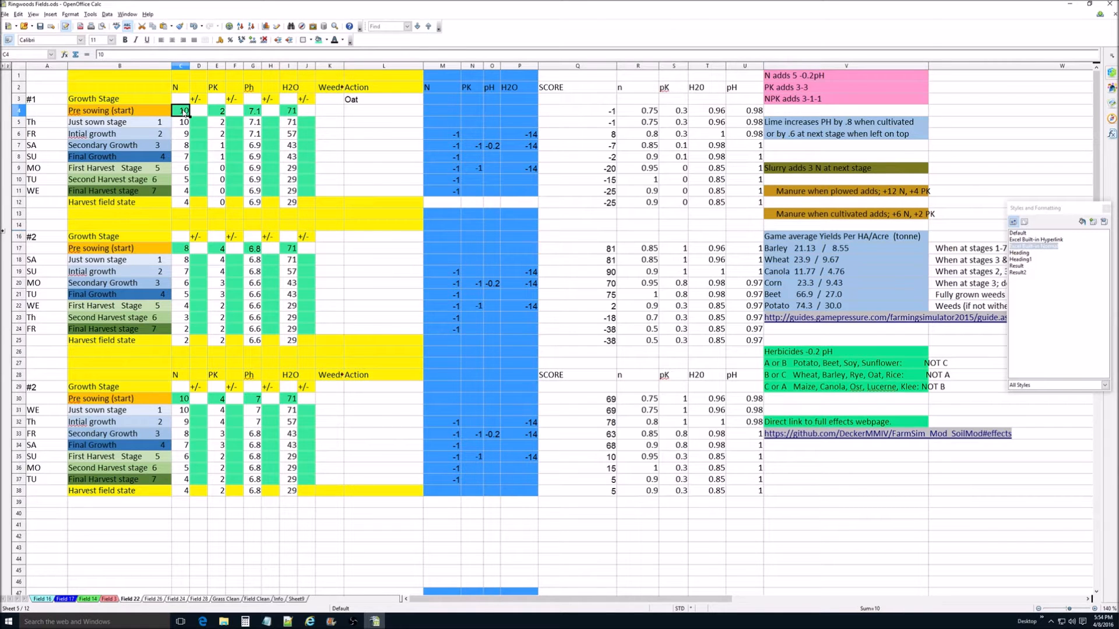
type("4")
left_click(216, 111)
left_click(255, 114)
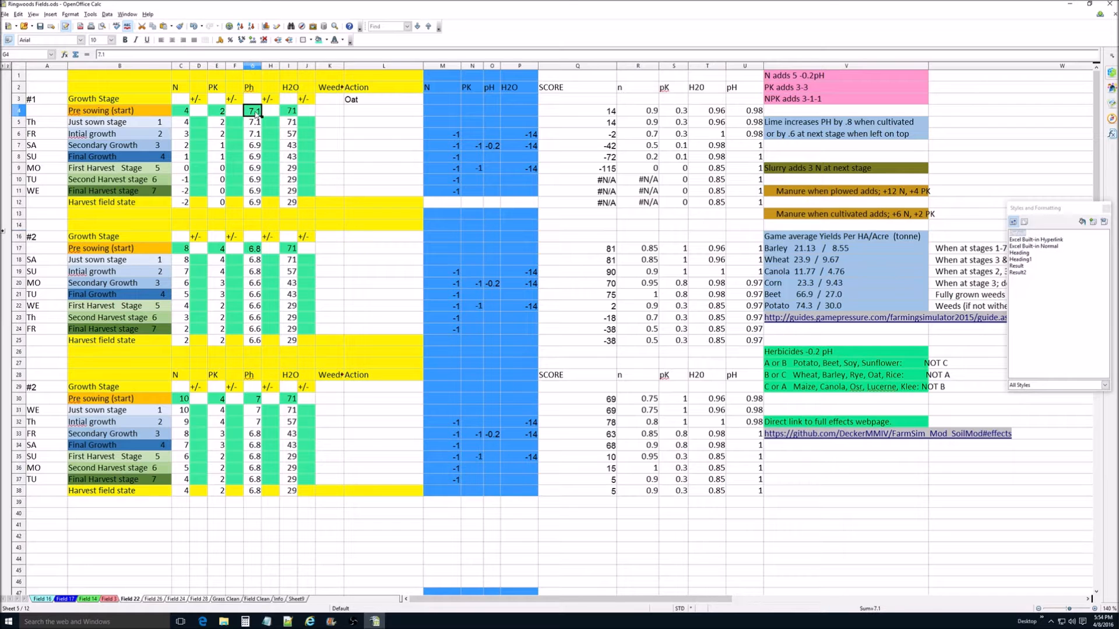
type("6.8")
left_click(293, 113)
type("57")
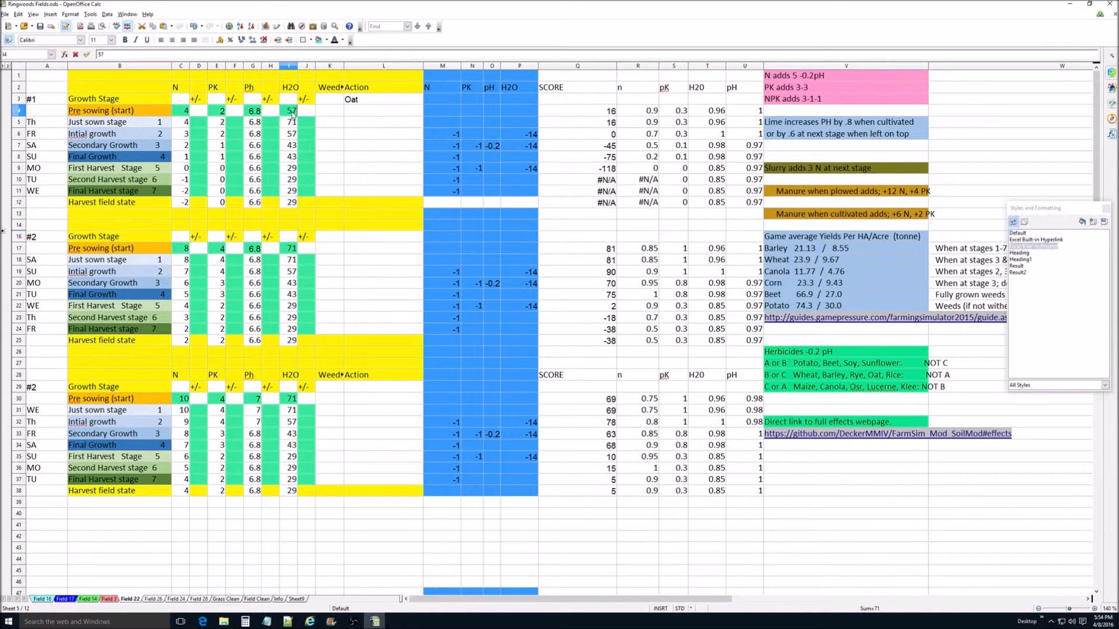
left_click(306, 114)
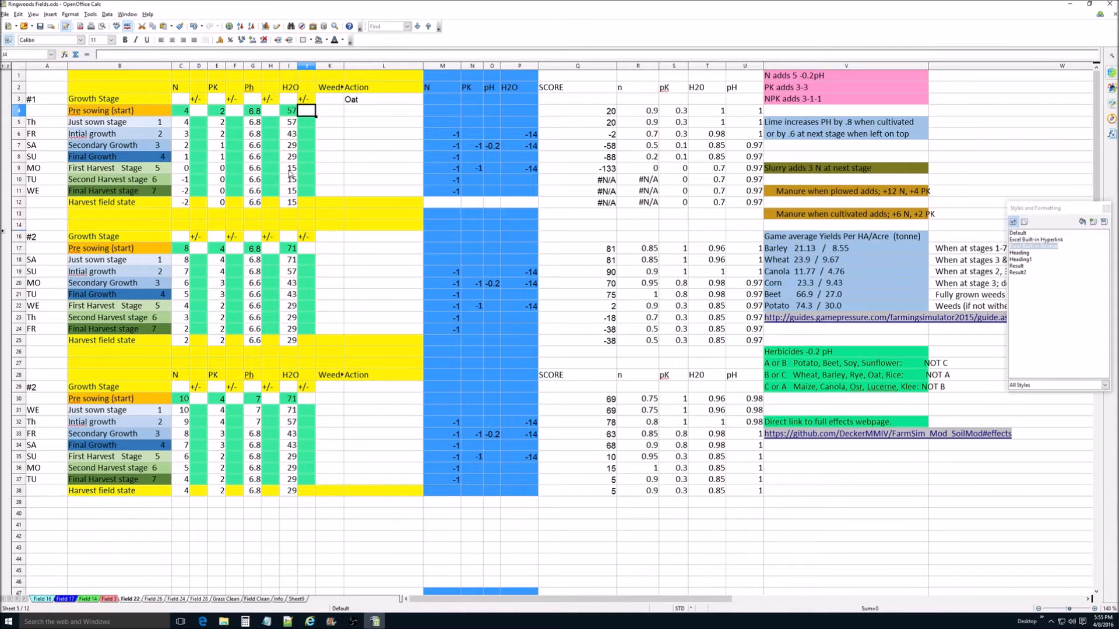
Step: Enter Lime as the pre-sowing action in block #1 and set its Ph adjustment to 0.8
left_click(352, 110)
type("Lime")
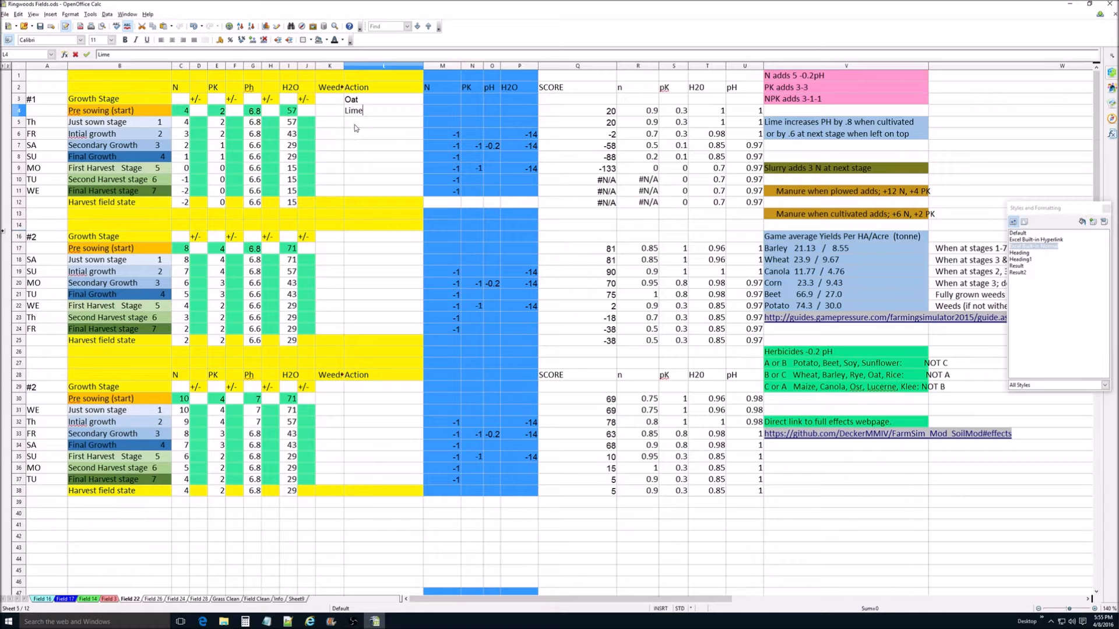
key("Return")
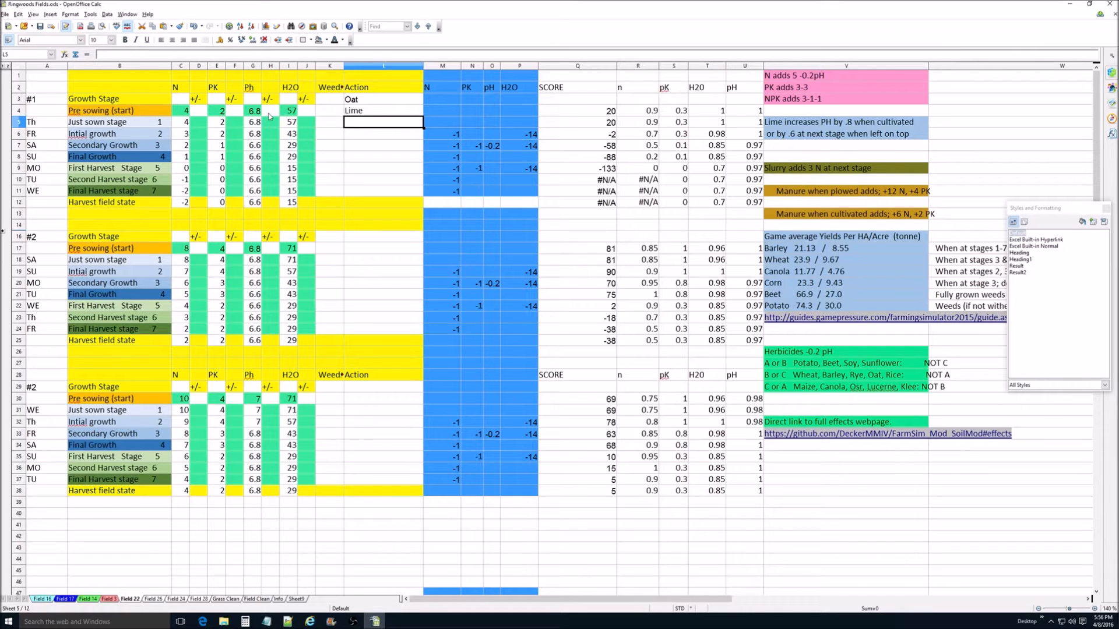
left_click(268, 114)
type("0.8")
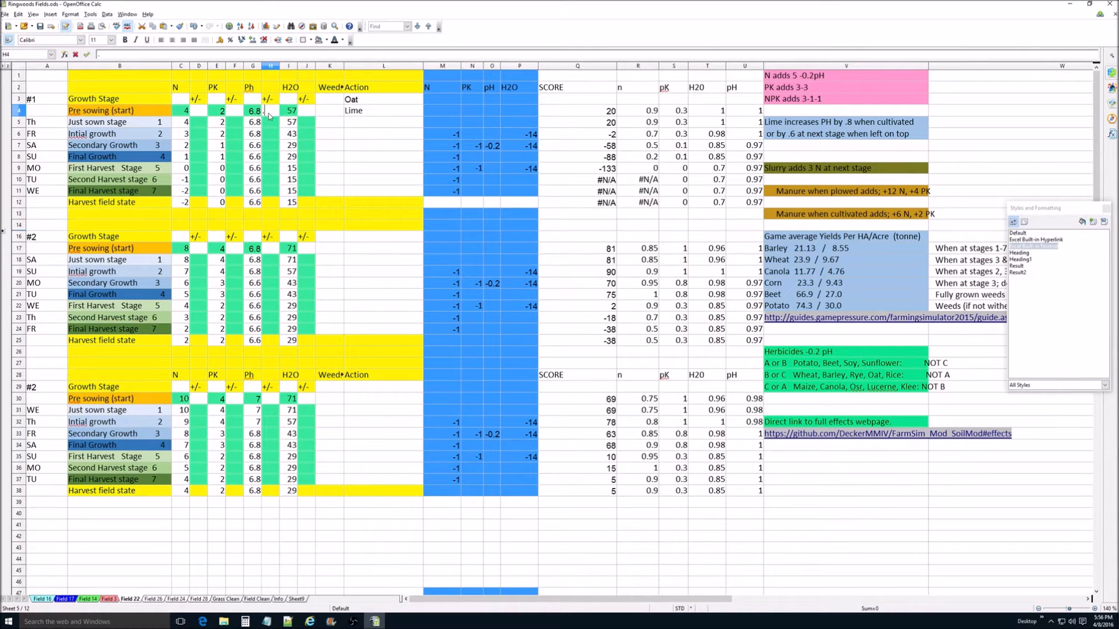
key("Return")
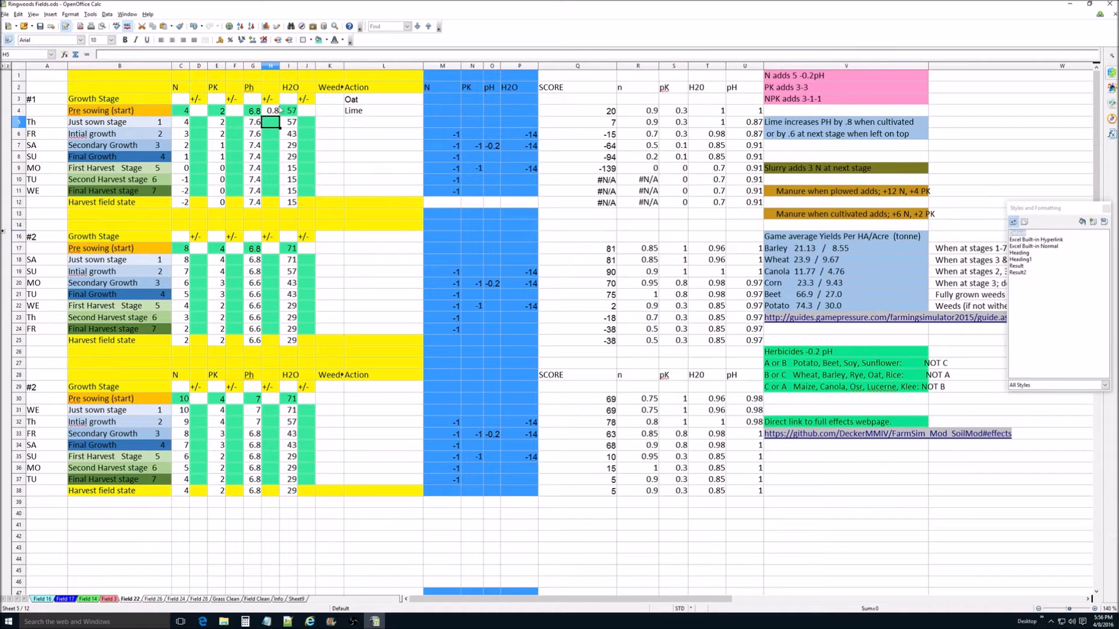
Step: Inspect the Ph and N formulas in the Just sown stage row of block #1
left_click(252, 125)
double_click(252, 125)
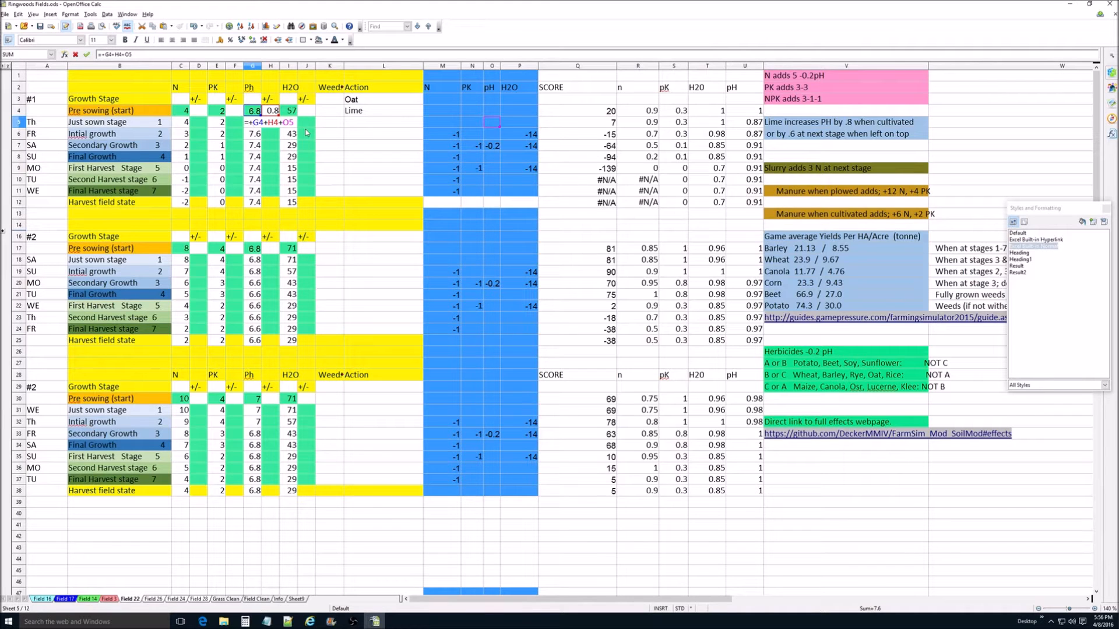
key("Return")
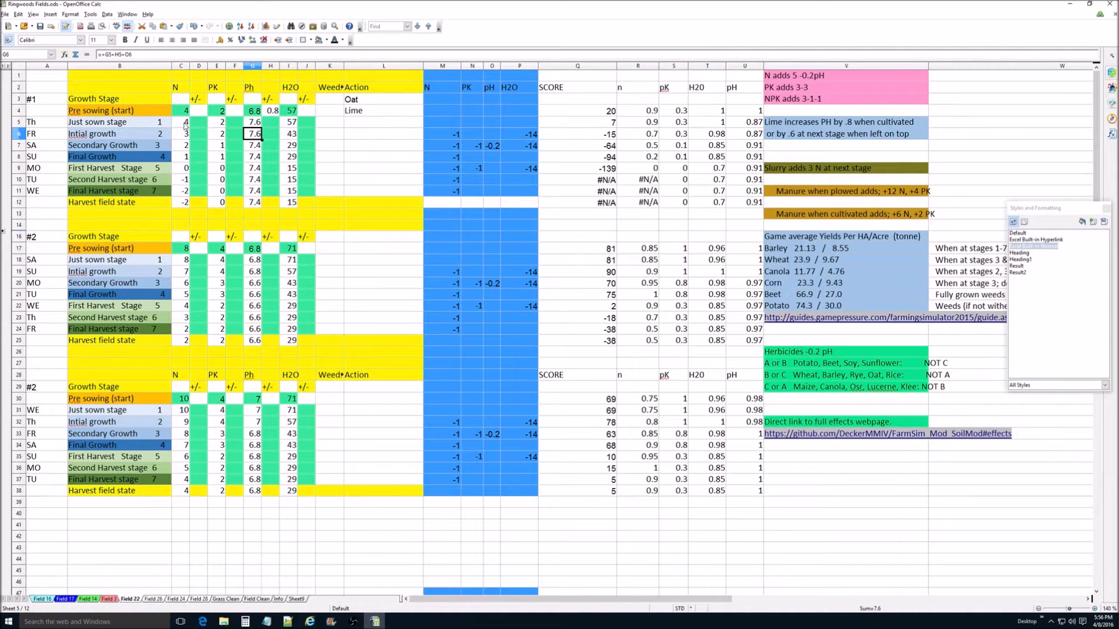
double_click(184, 123)
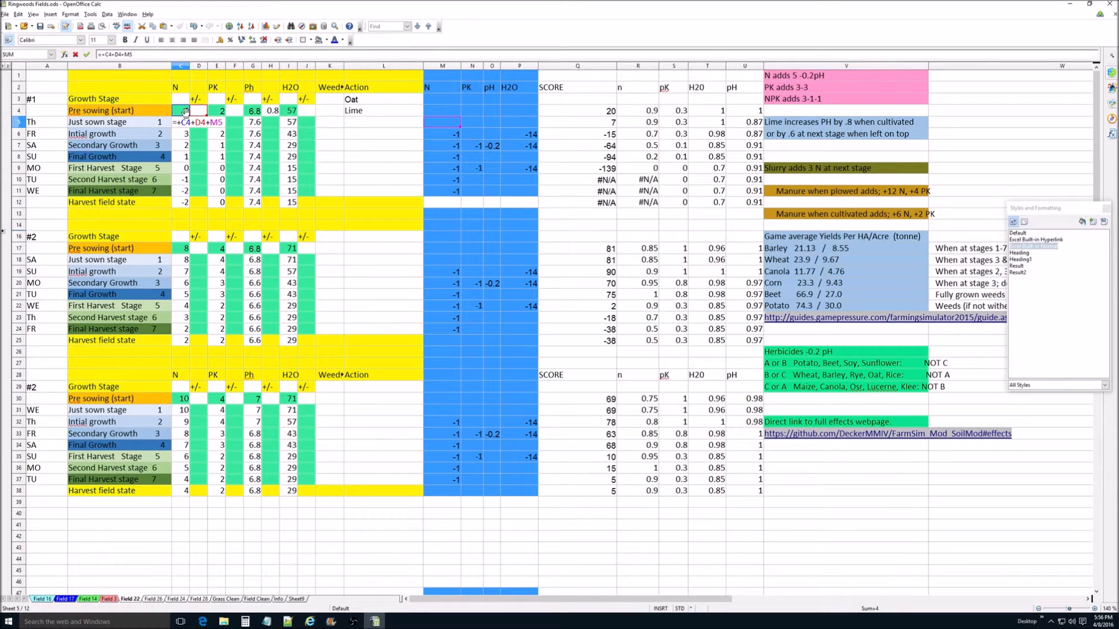
key("Return")
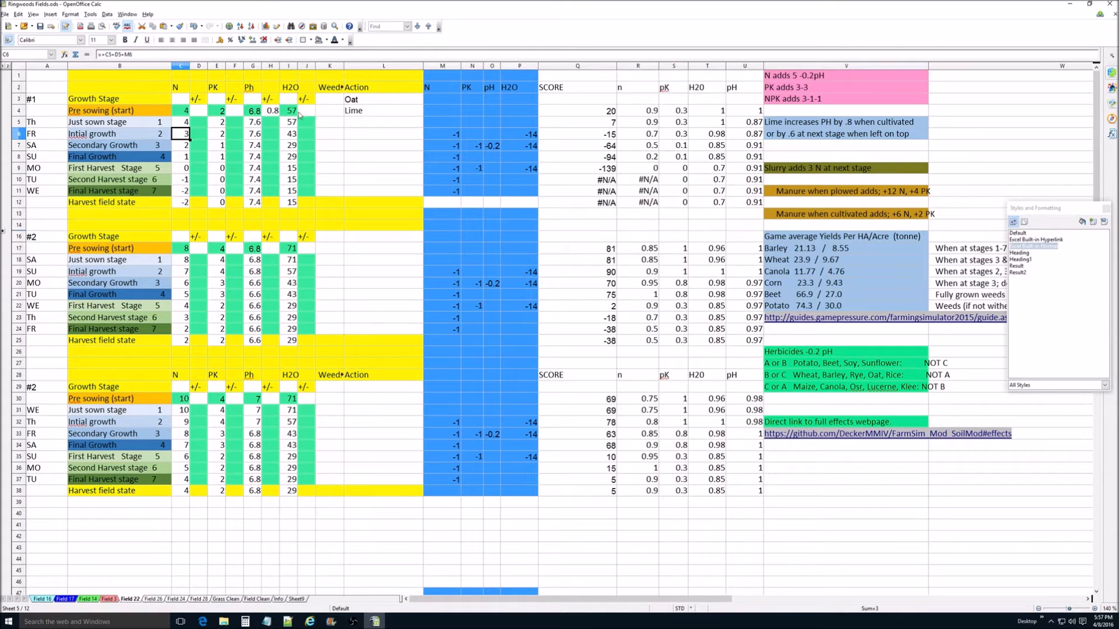
Step: Enter "N, Herb BB" as the action for the Just sown stage row of block #1
left_click(358, 127)
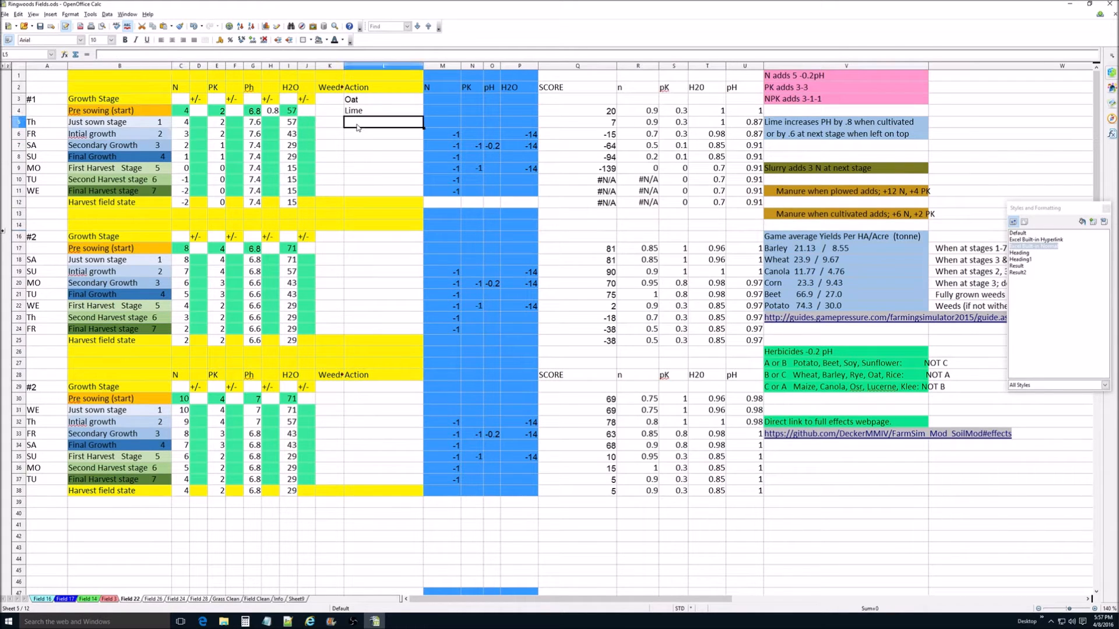
type("N")
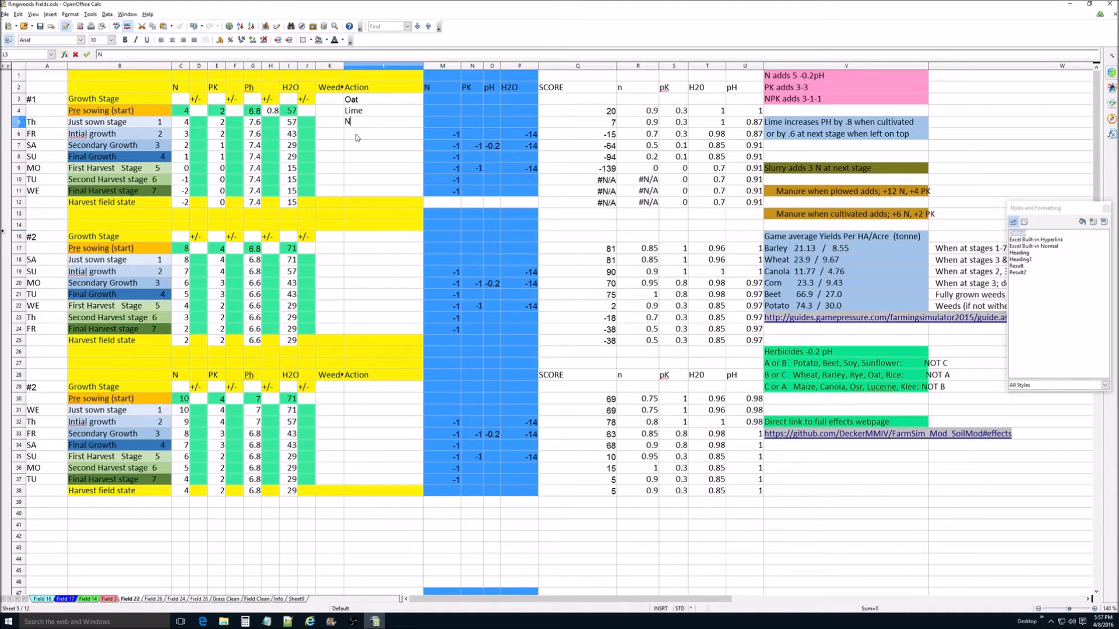
type(", Herb")
type("BB")
left_click(380, 138)
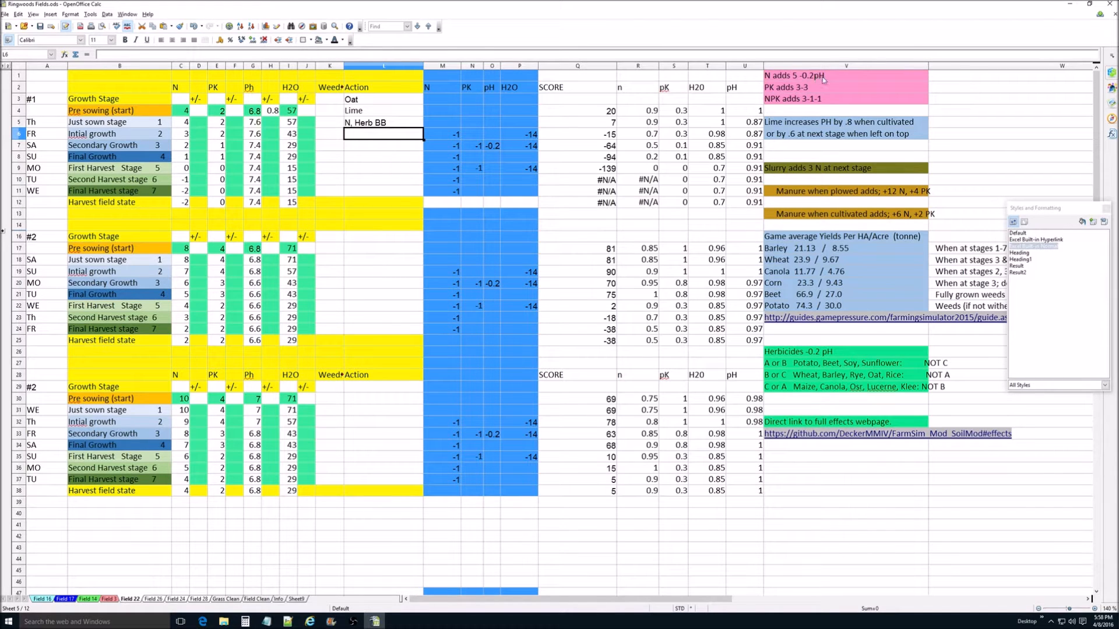
Step: Set the Just sown stage adjustments in block #1 to -0.2 for Ph and 5 for N
left_click(269, 125)
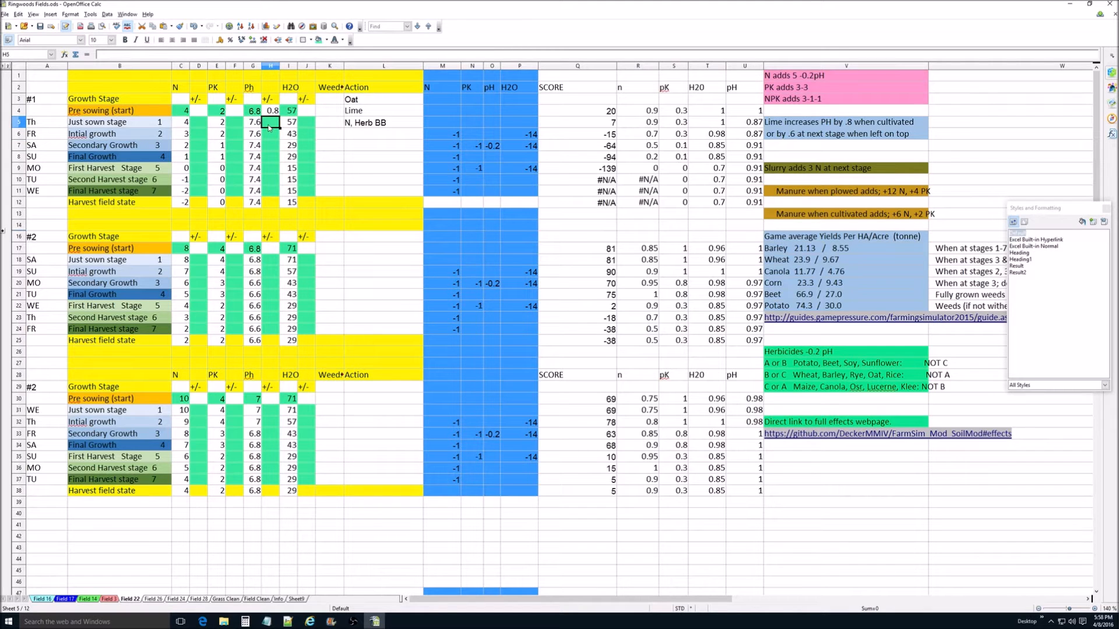
type("-2")
left_click(193, 124)
type("5")
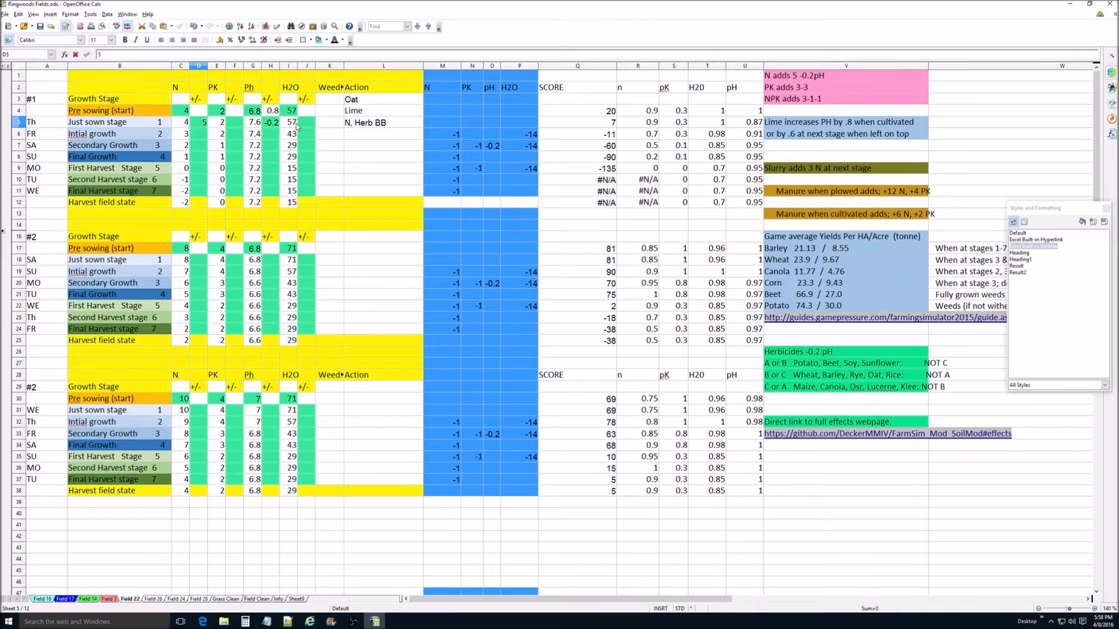
left_click(308, 124)
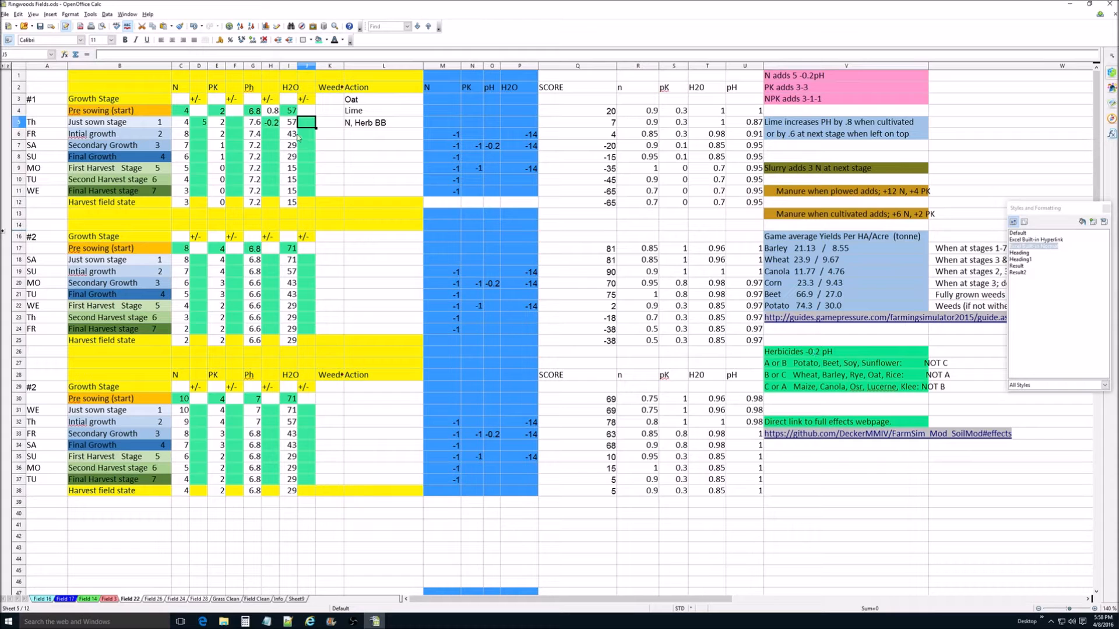
Step: Change the Just sown stage Ph adjustment in block #1 to -0.4 and set its H2O adjustment to 14
left_click(275, 122)
double_click(275, 121)
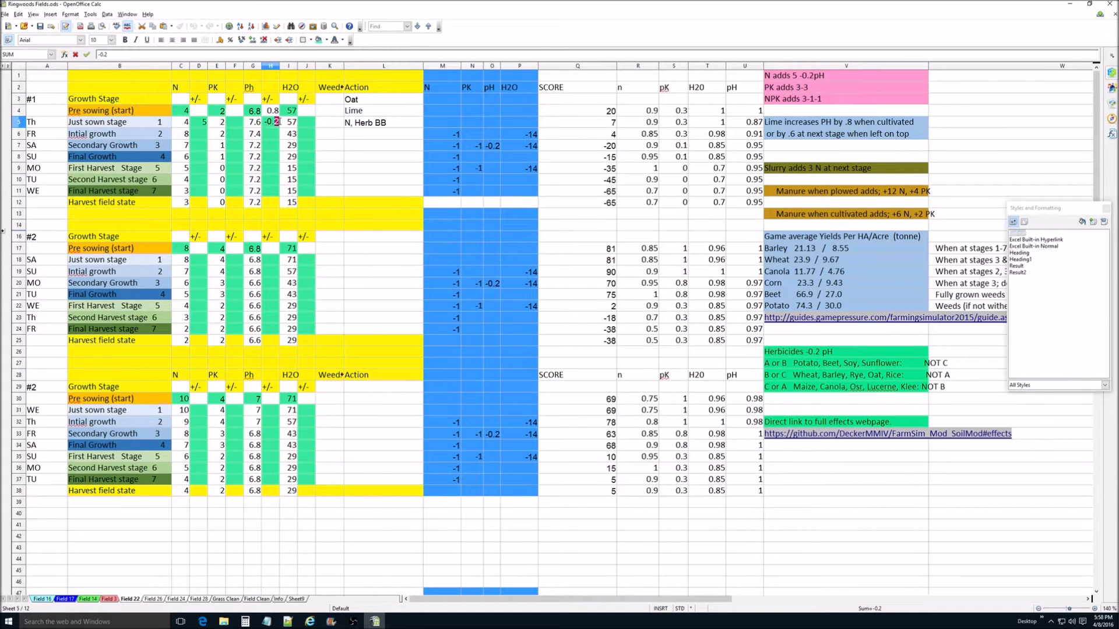
type("4")
left_click(305, 125)
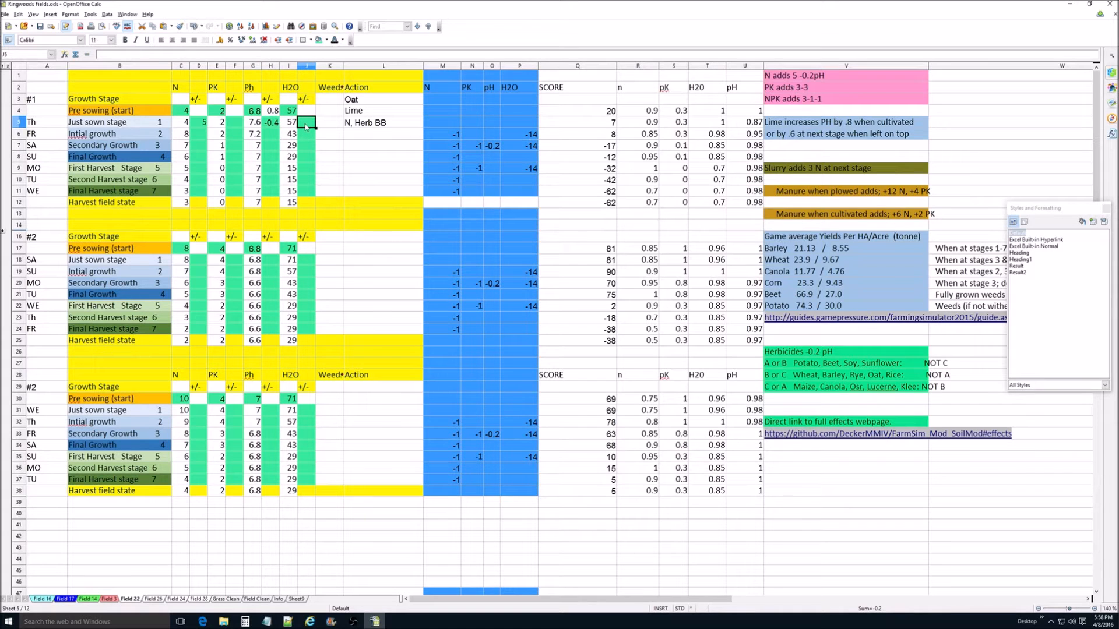
type("14")
left_click(355, 132)
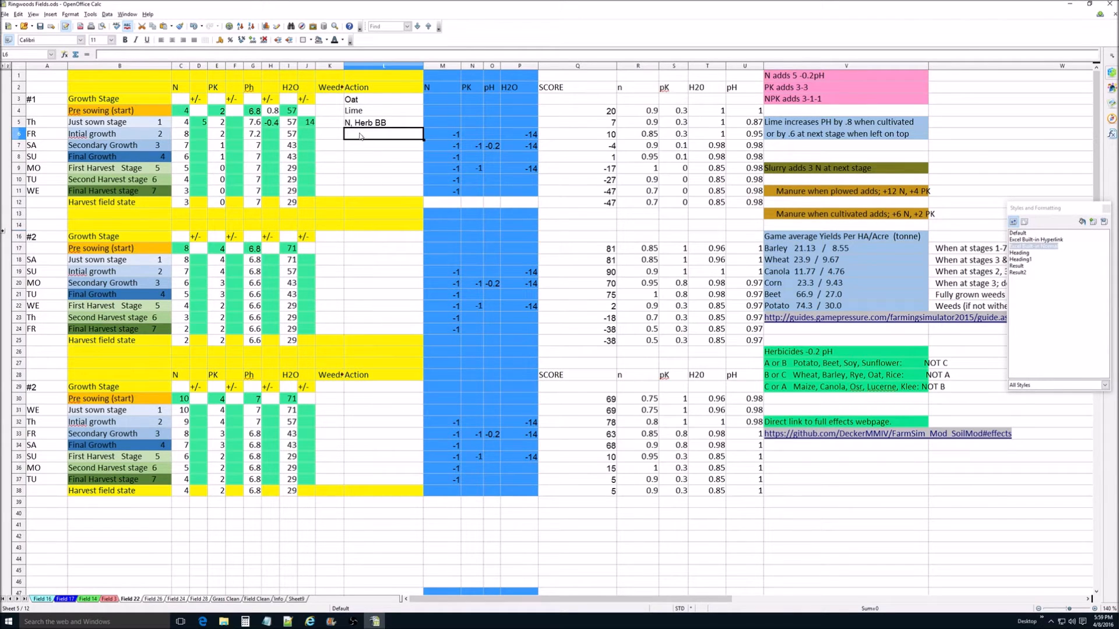
Step: Enter the PK action in the Initial growth row of block #1, with adjustments of 3 for PK and 14 for H2O
type("PK")
left_click(237, 135)
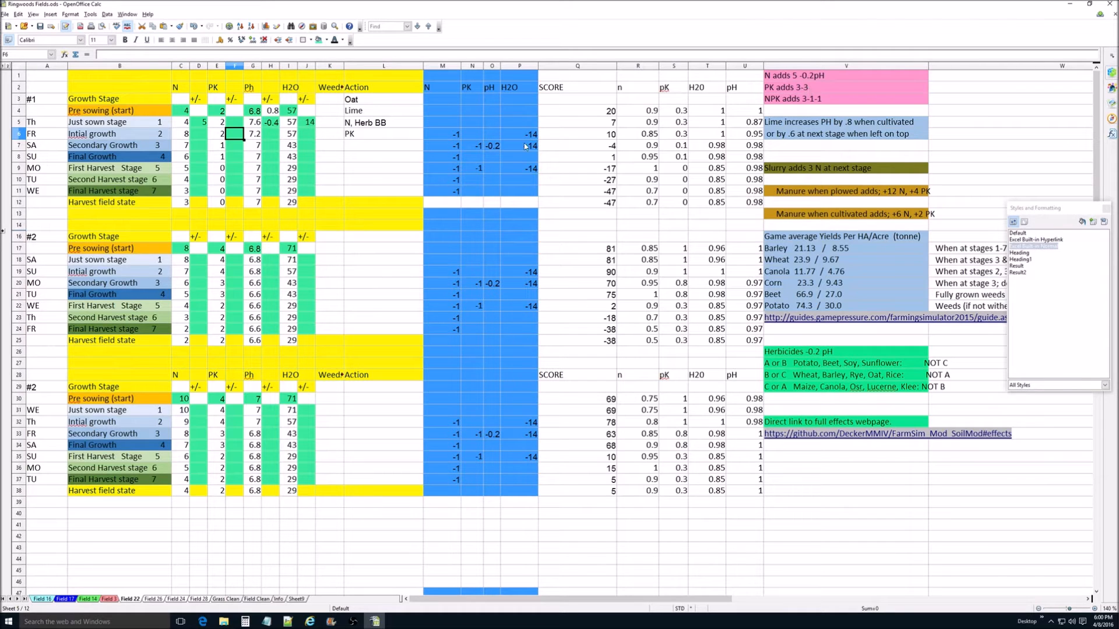
type("3")
left_click(314, 135)
type("14")
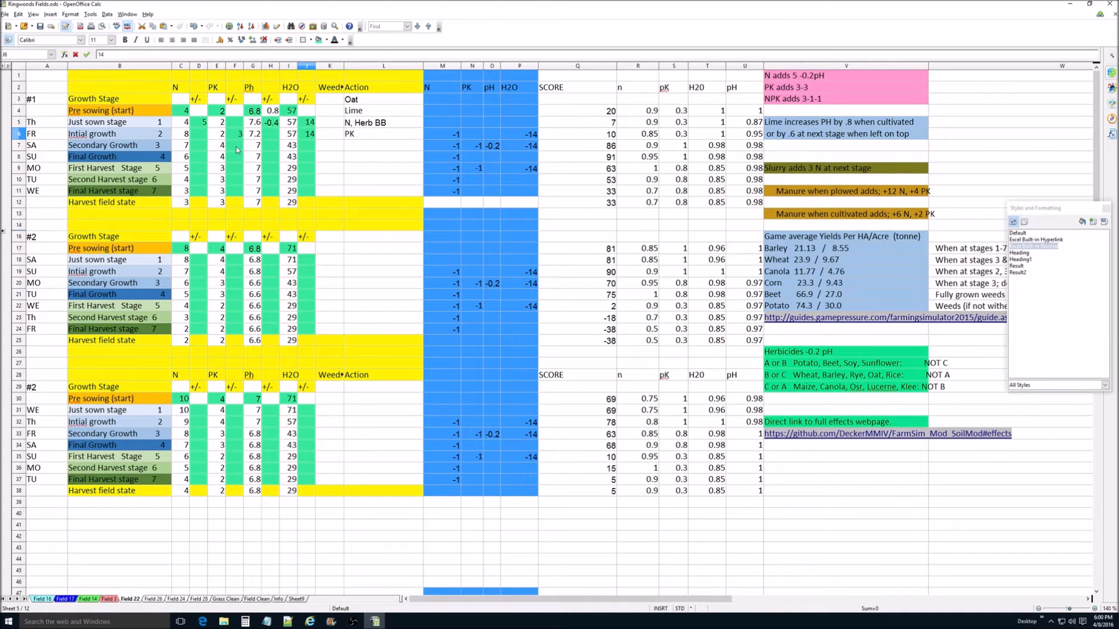
left_click(330, 151)
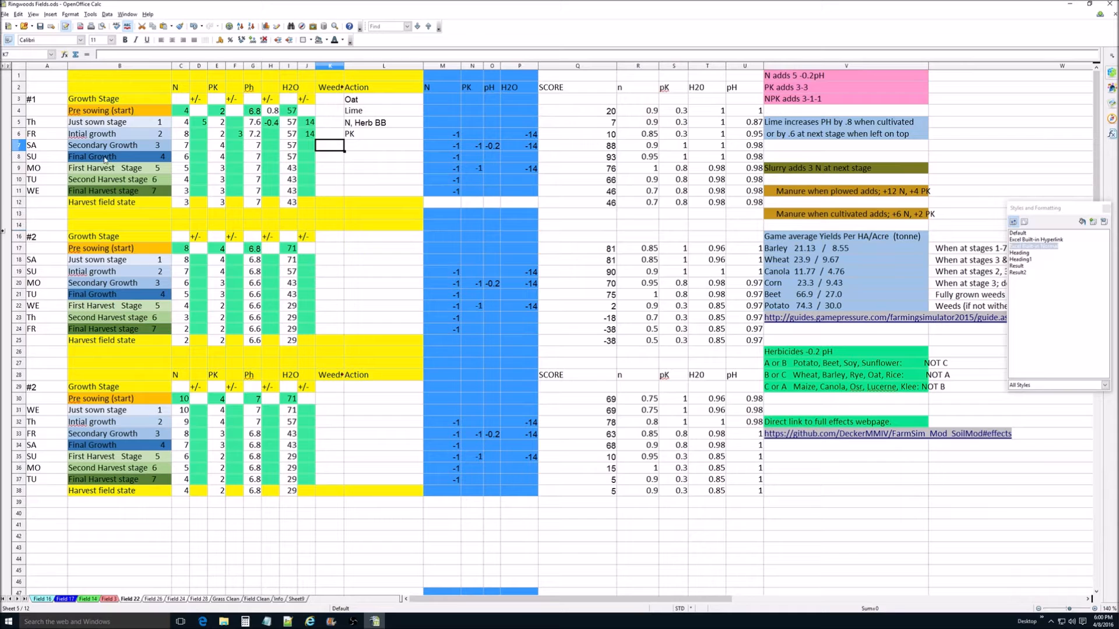
Step: Examine the nutrient values and scores in the Final Growth and First Harvest Stage rows of block #1
left_click(23, 157)
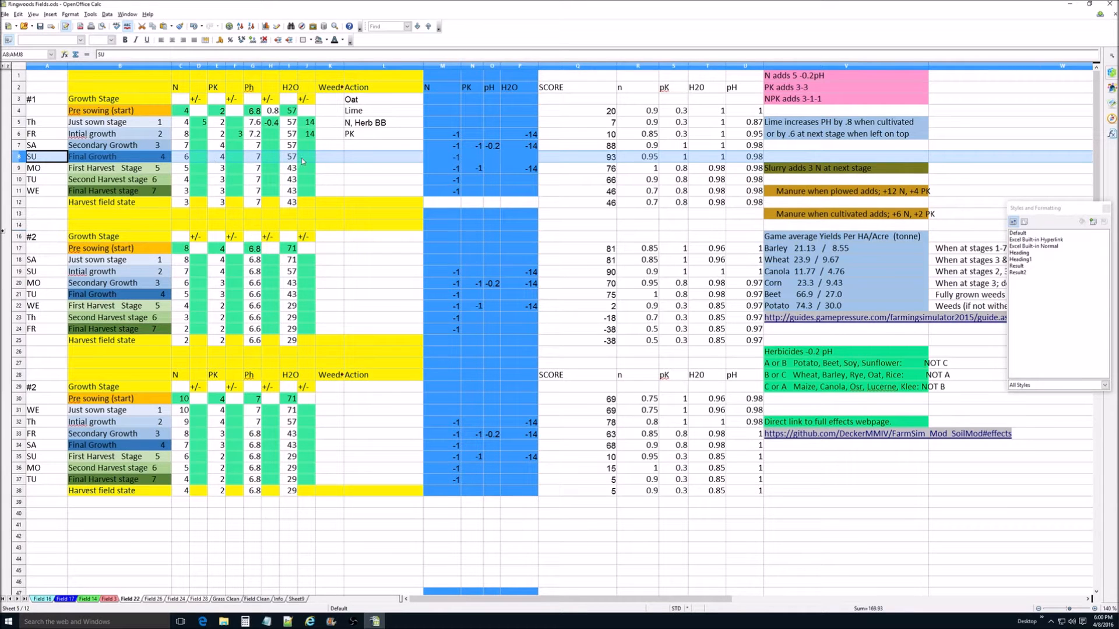
left_click(260, 162)
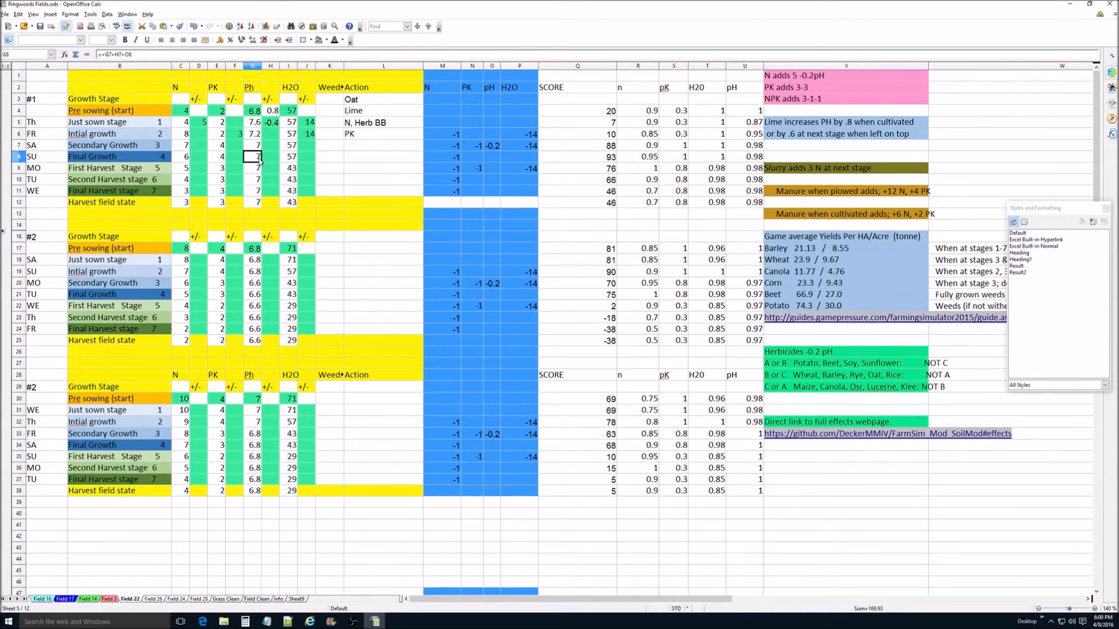
left_click(189, 162)
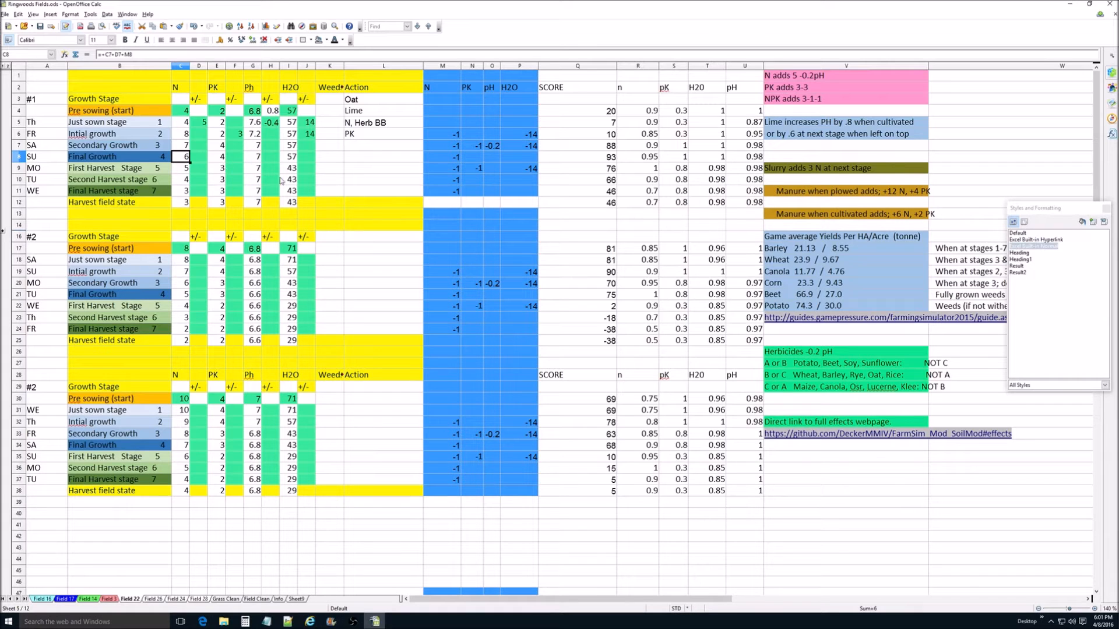
left_click(18, 157)
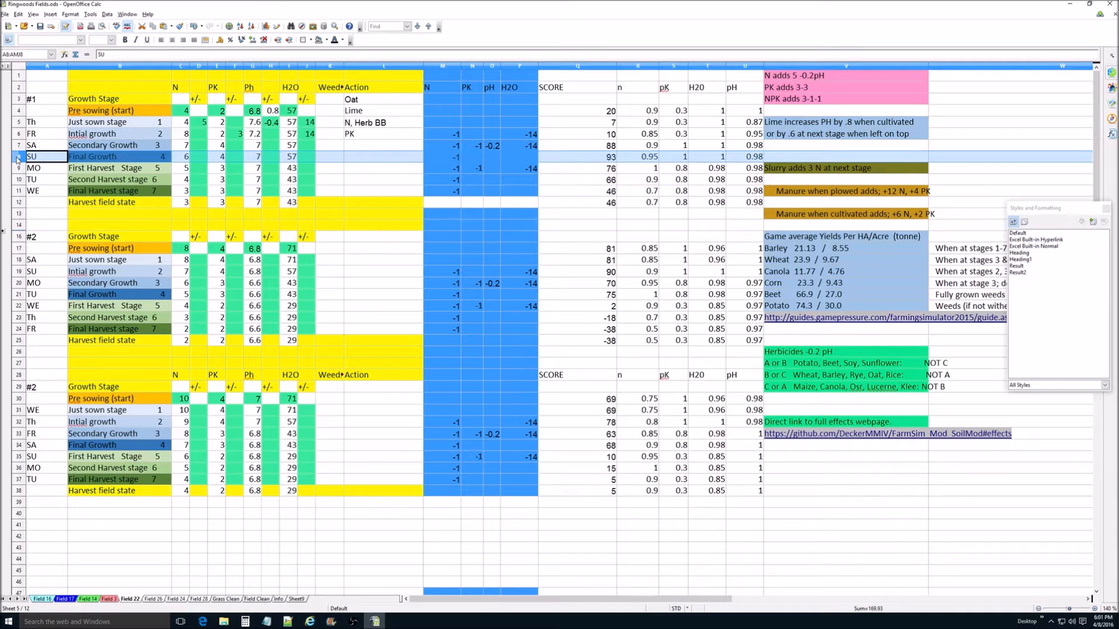
left_click(18, 169)
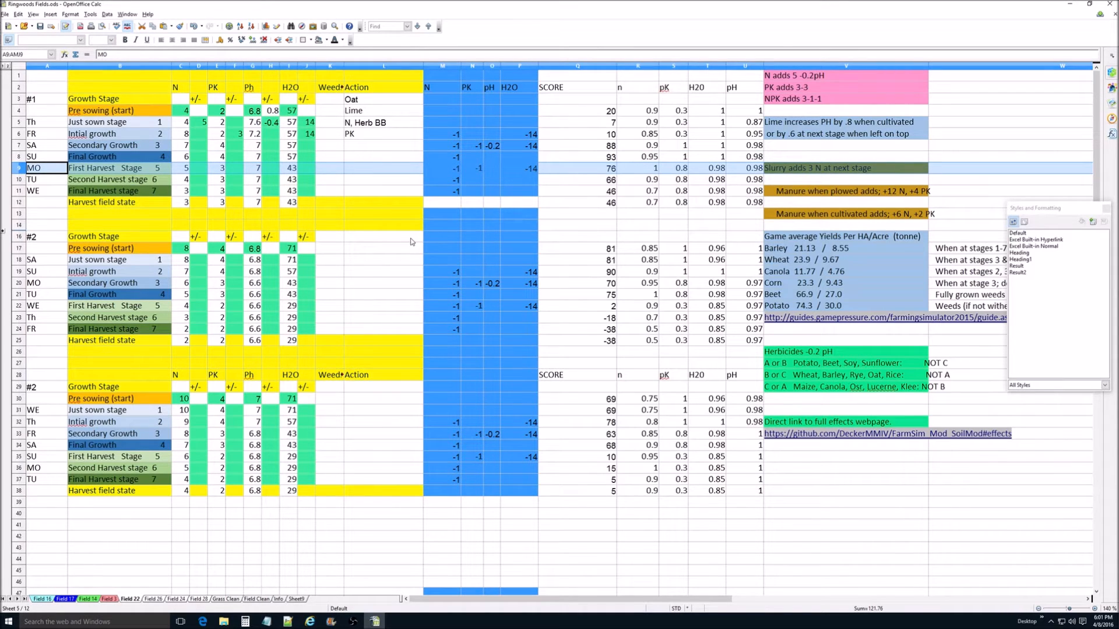
Step: Enter the NPK action in the Secondary Growth row of block #1, with adjustments of 3 for N, 1 for PK and 14 for H2O
left_click(204, 149)
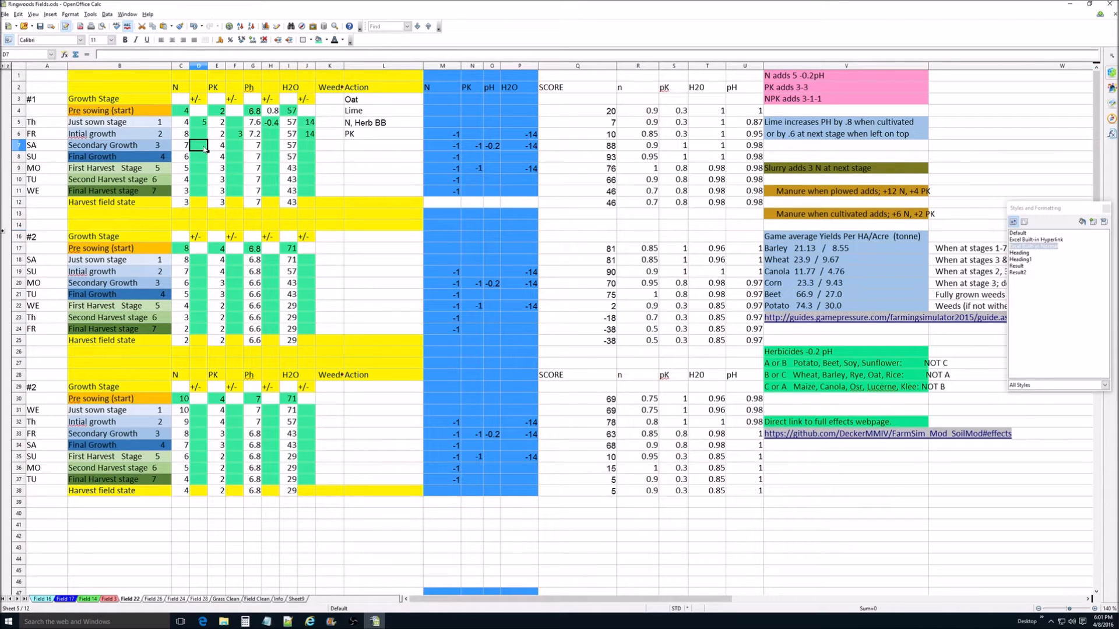
type("3")
left_click(234, 148)
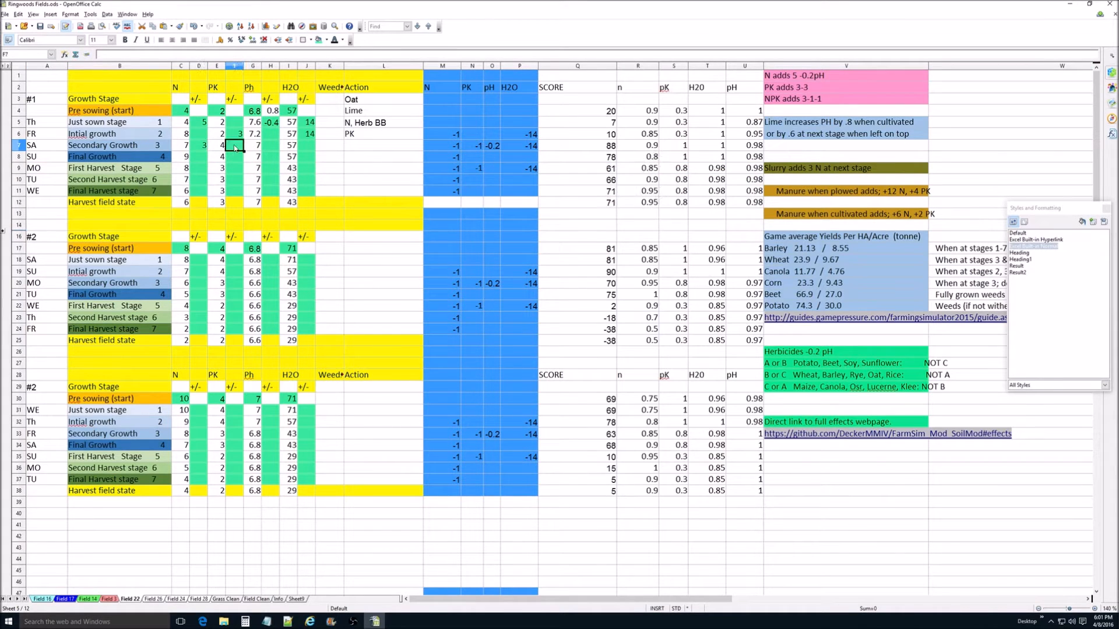
type("1")
left_click(360, 147)
type("NPK")
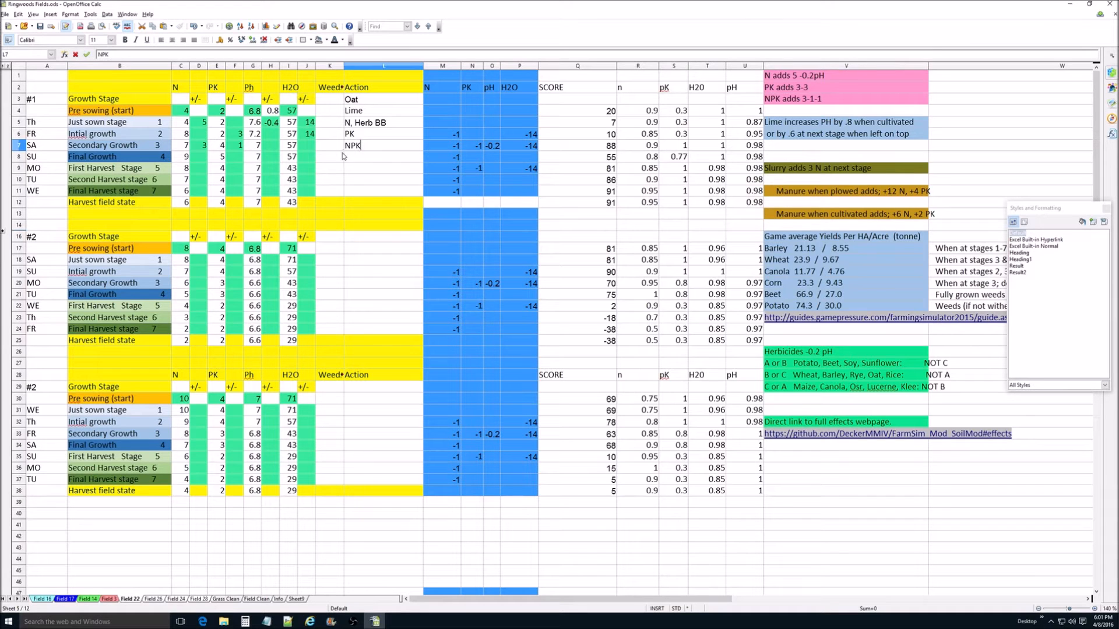
left_click(313, 146)
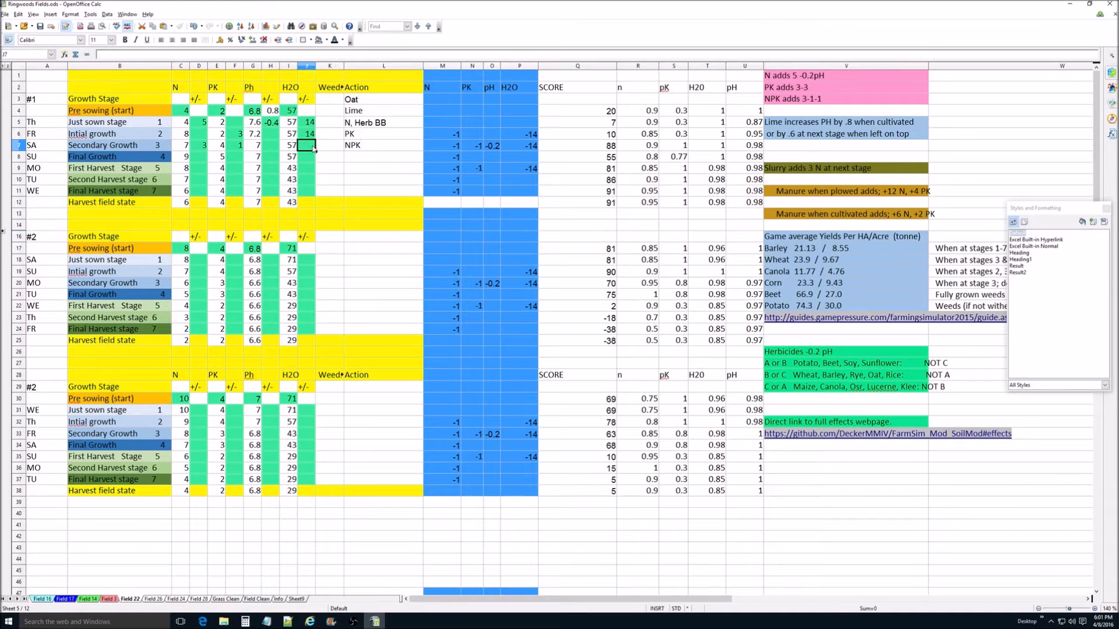
type("14")
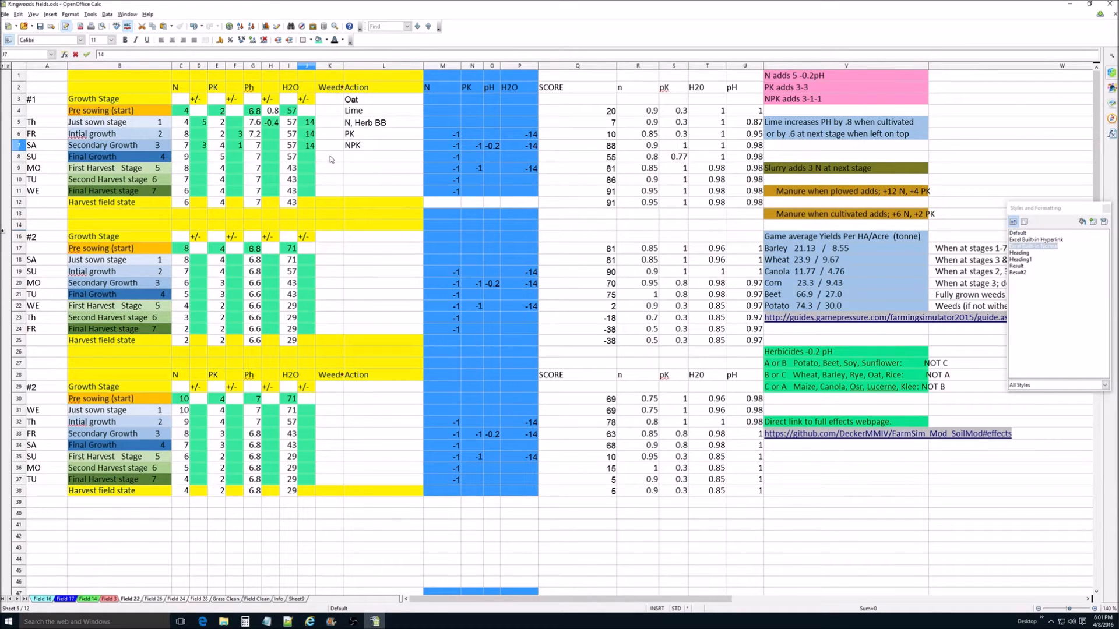
left_click(331, 159)
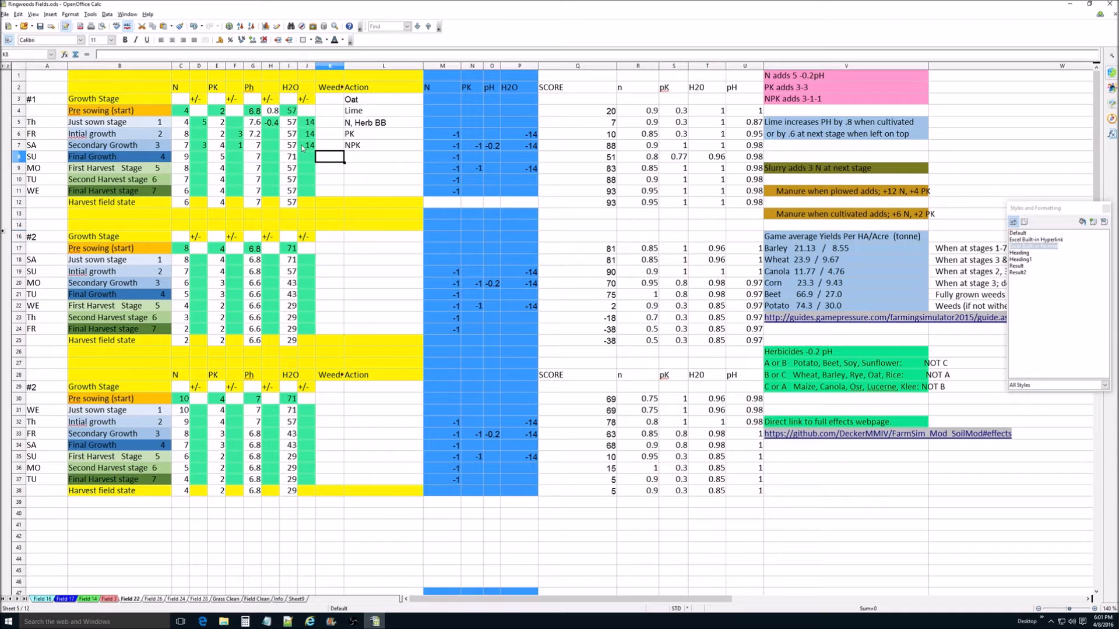
Step: Try a PK adjustment of 2 in the Secondary Growth row of block #1 and check the First Harvest Stage row
left_click(19, 171)
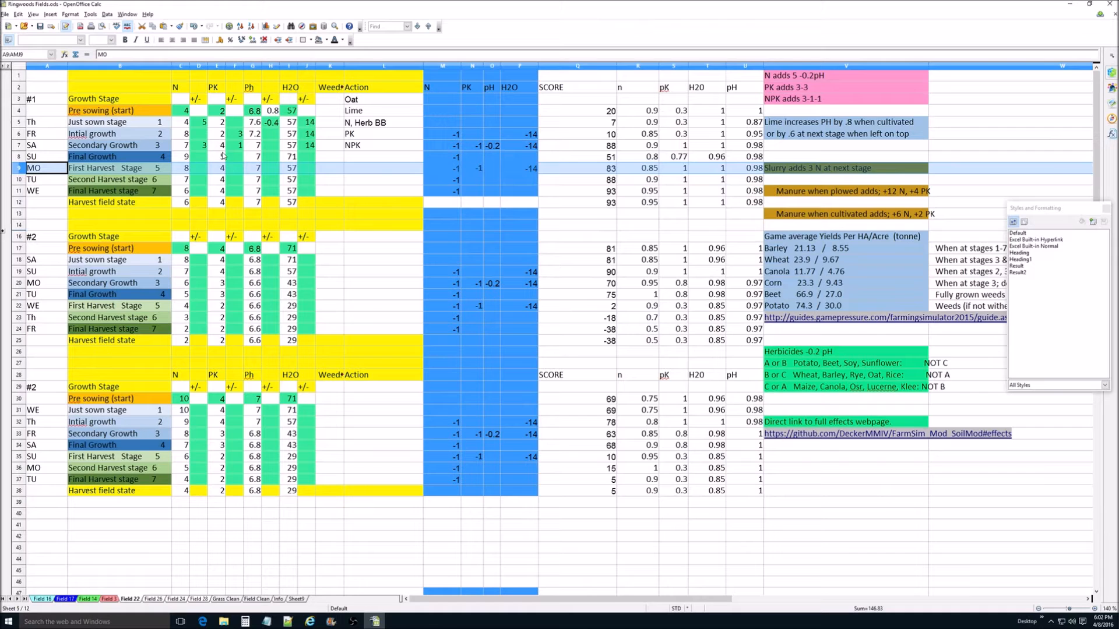
left_click(238, 146)
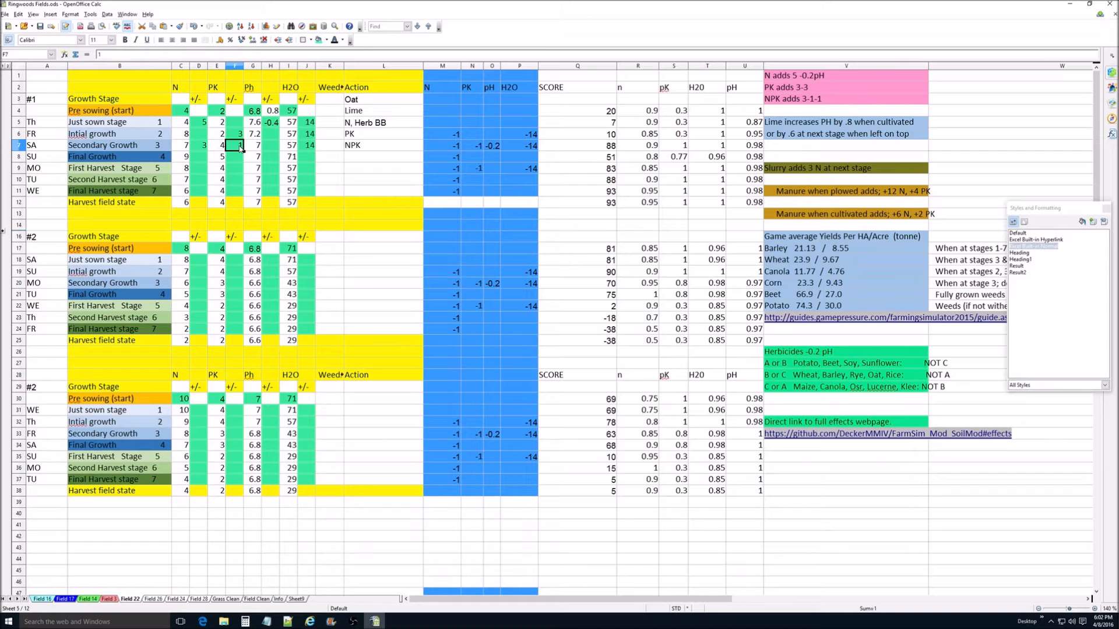
type("2")
key("Return")
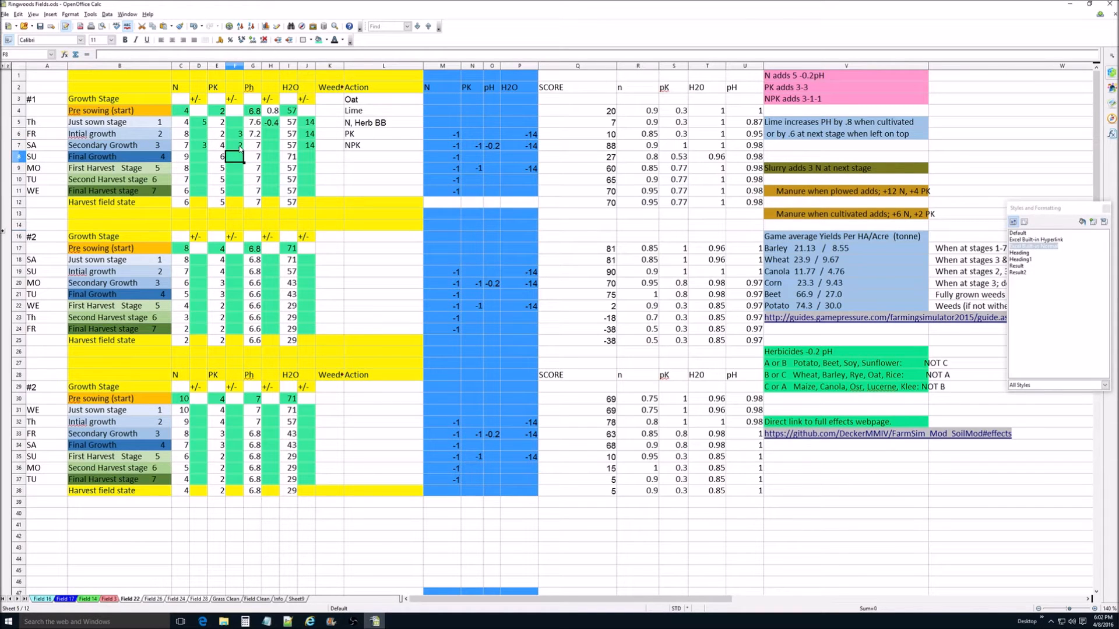
left_click(217, 171)
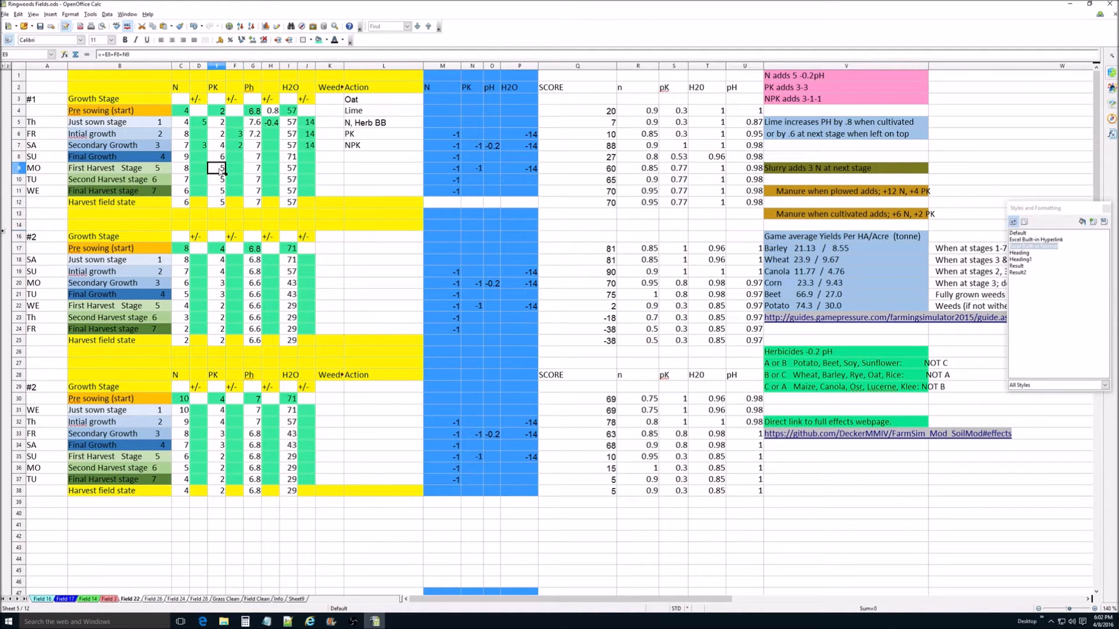
left_click(19, 168)
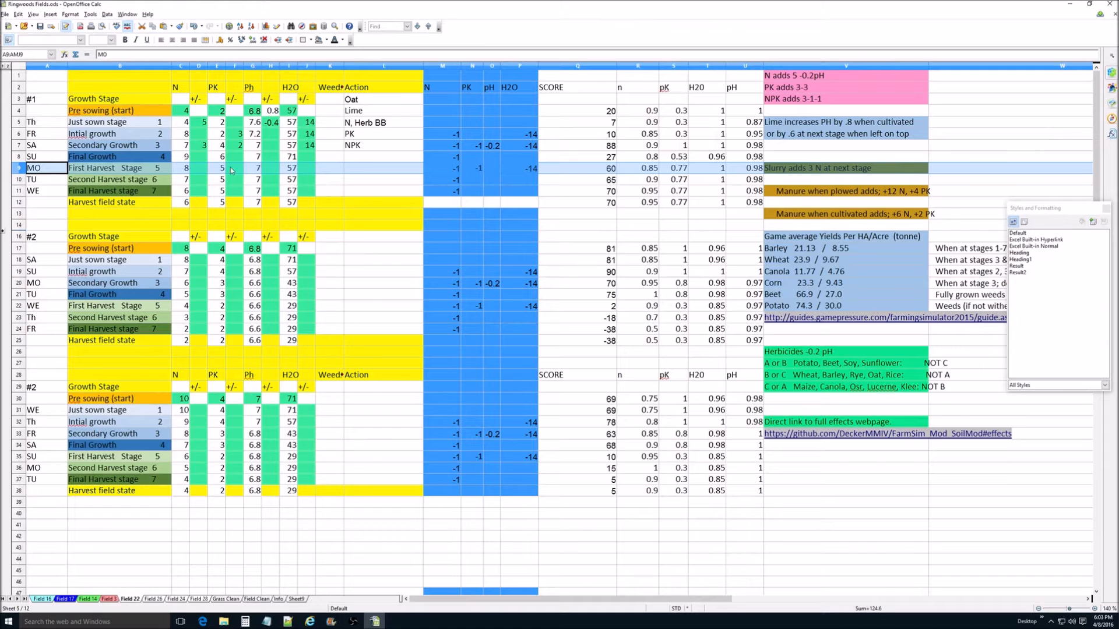
Step: Try a PK adjustment of 0 in the Secondary Growth row of block #1 and compare the First Harvest Stage row
left_click(238, 146)
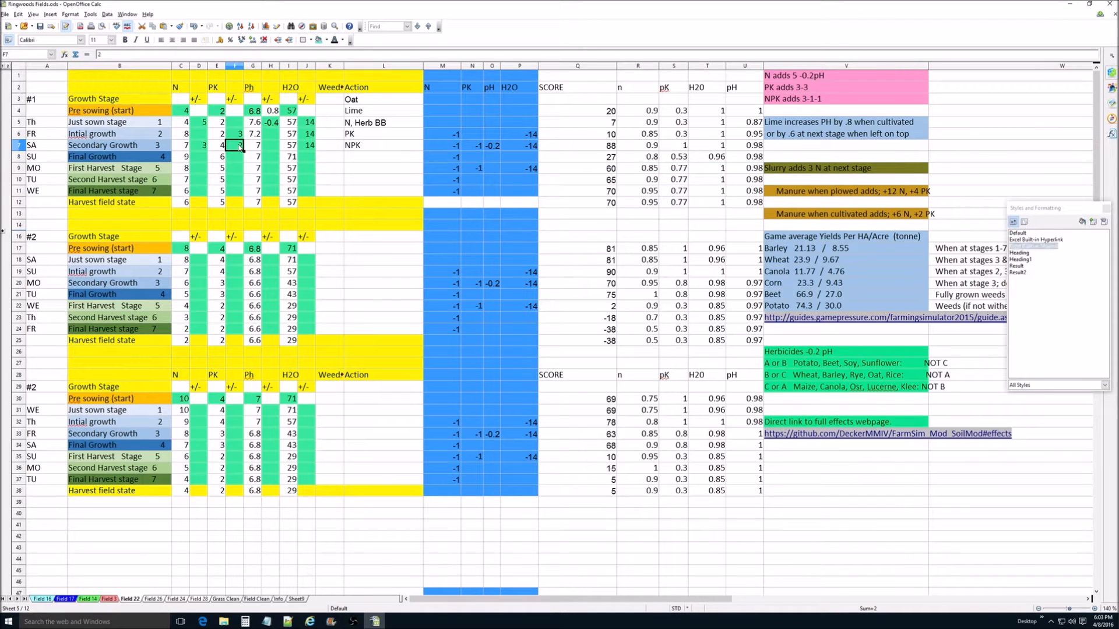
type("0")
key("Return")
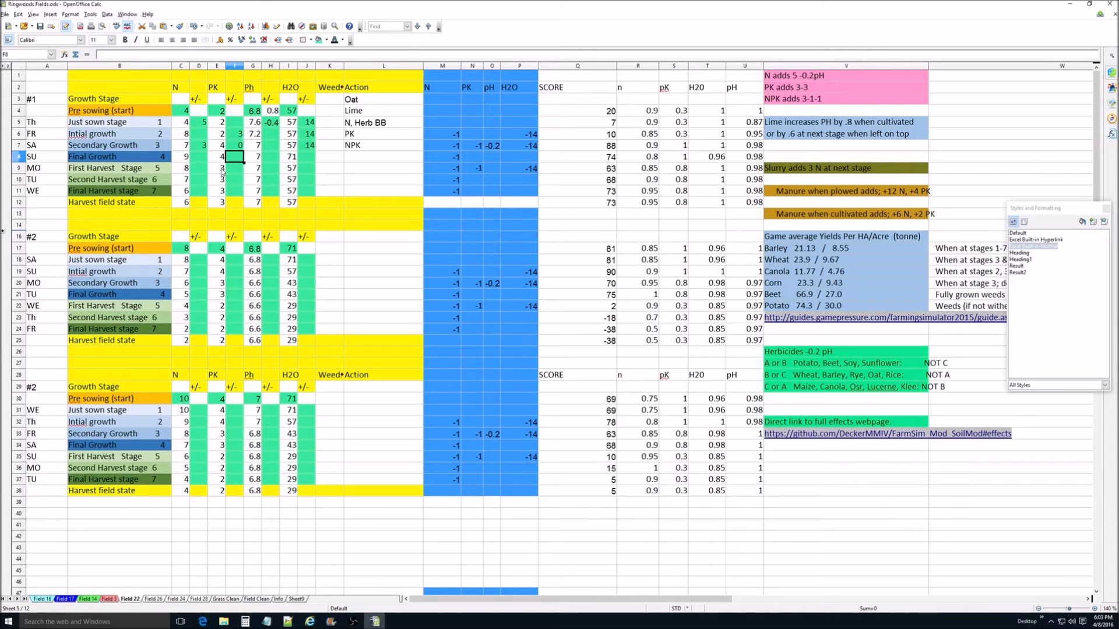
left_click(14, 170)
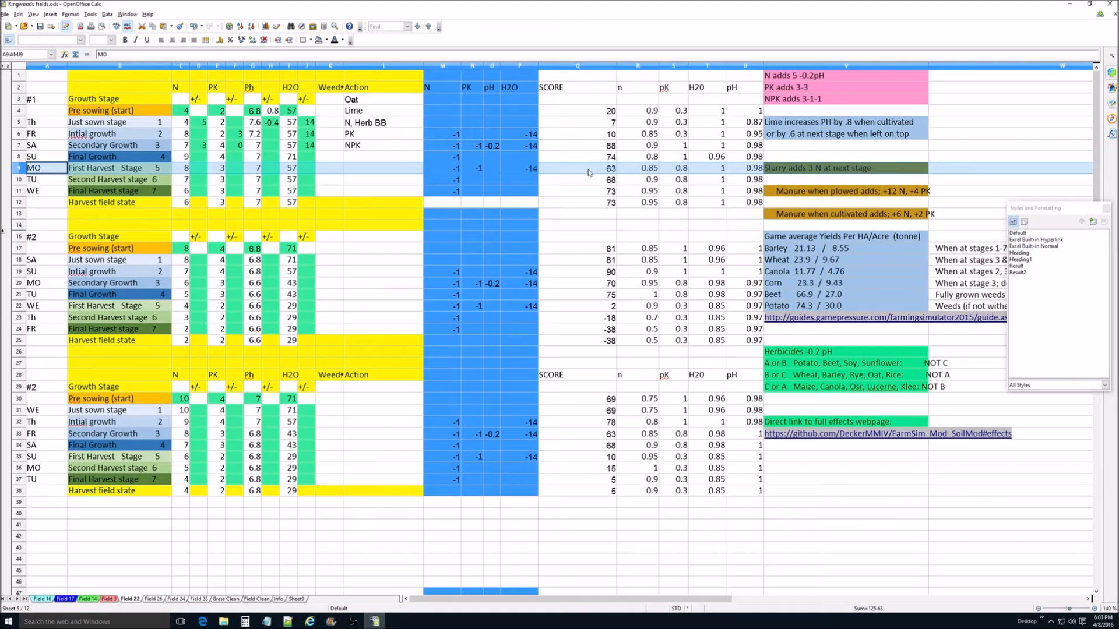
Step: Set the Secondary Growth PK adjustment in block #1 back to 1
left_click(240, 145)
type("1")
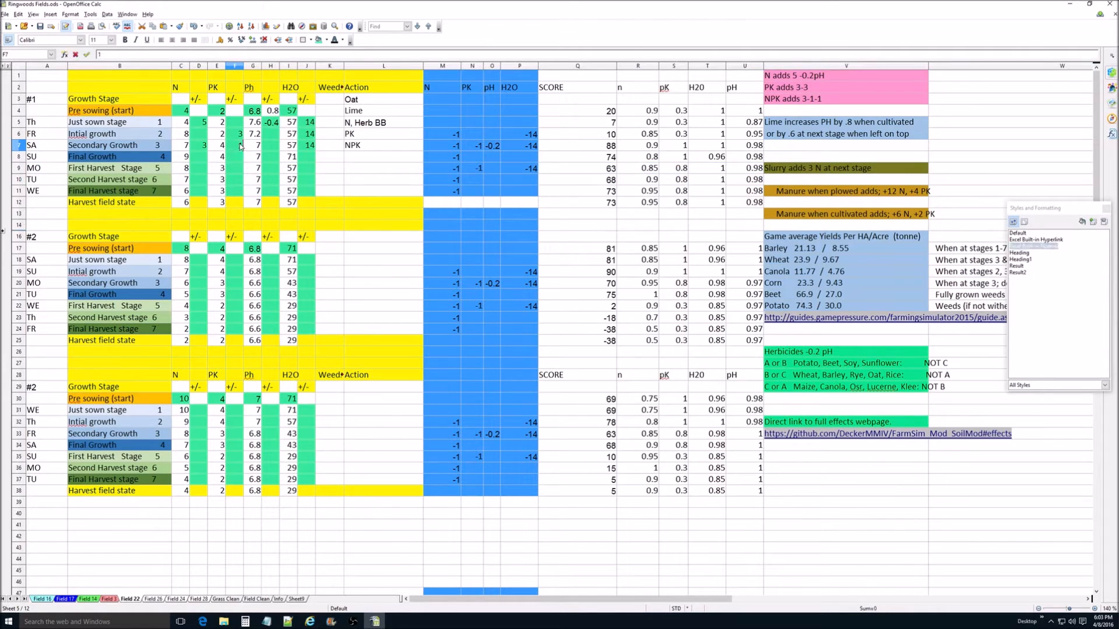
key("Return")
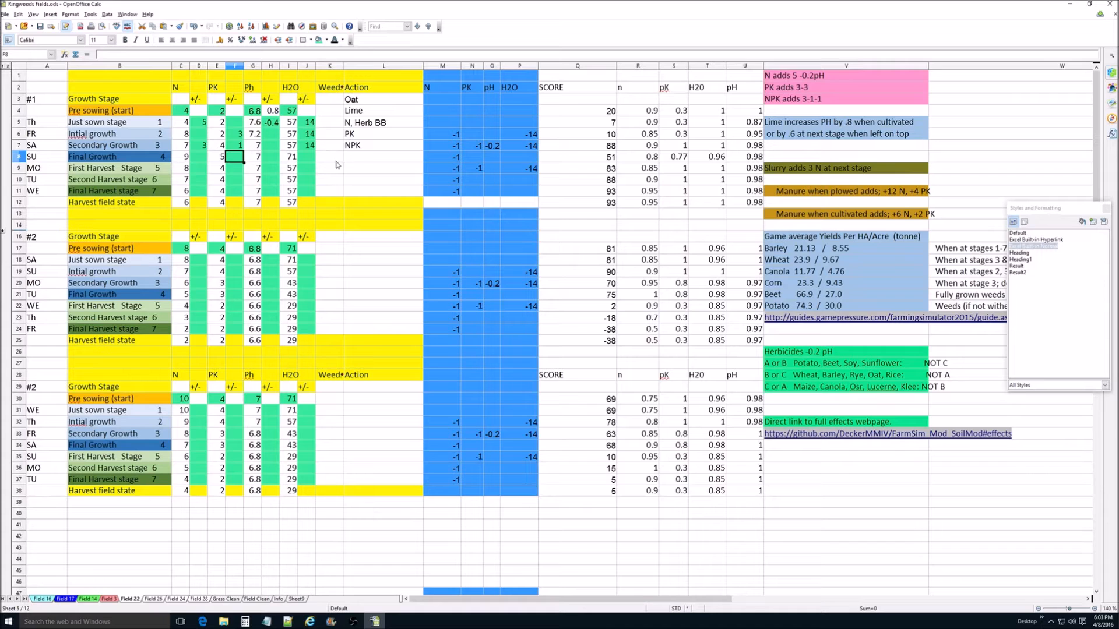
Step: Try an N adjustment of 0 in the Secondary Growth row of block #1 and check the First Harvest Stage n factor
left_click(205, 147)
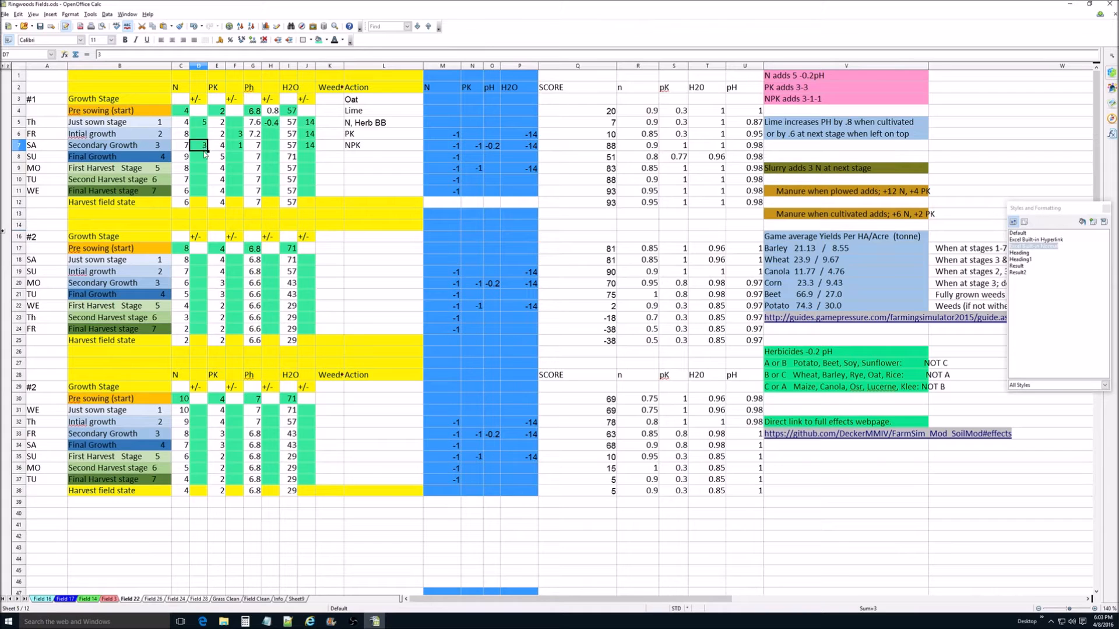
type("0")
key("Return")
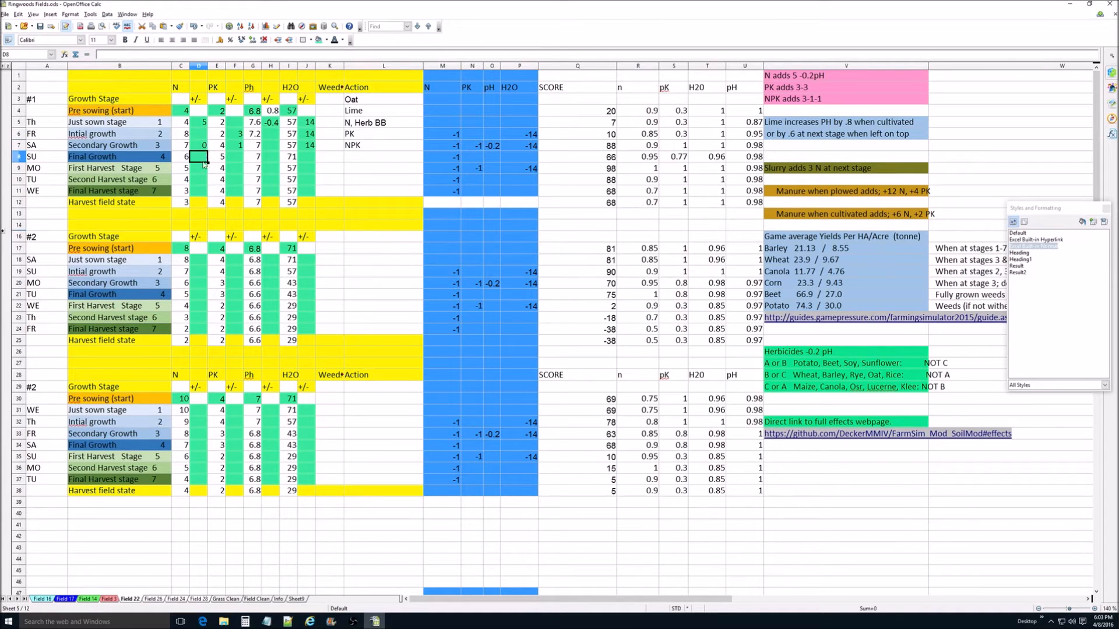
left_click(649, 173)
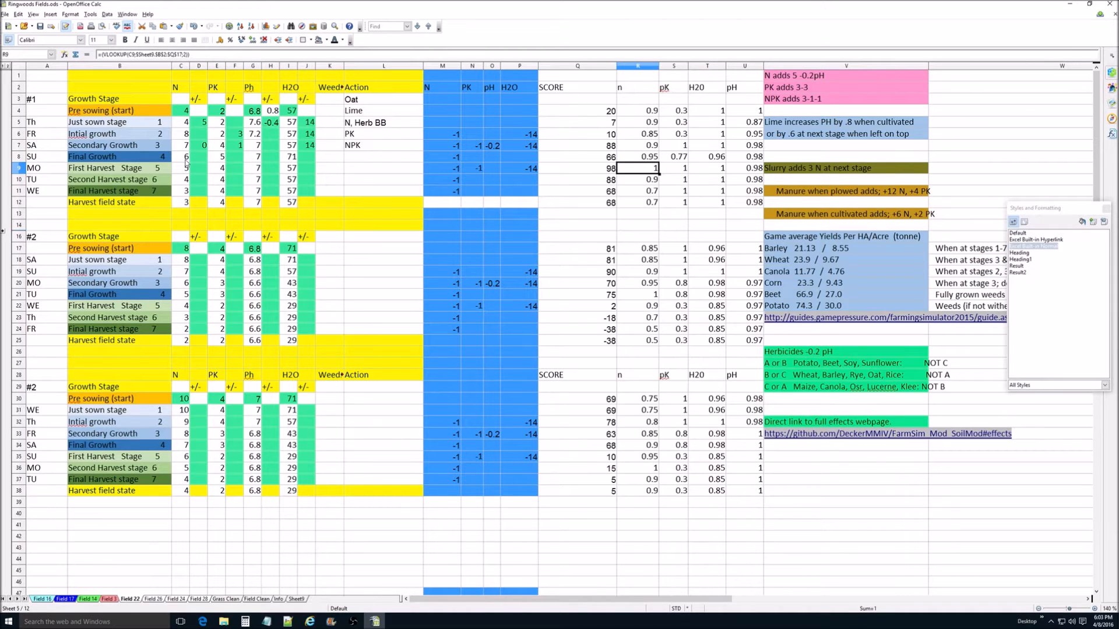
Step: Try an N adjustment of 7 in the Secondary Growth row of block #1 and check the First Harvest Stage row
left_click(202, 148)
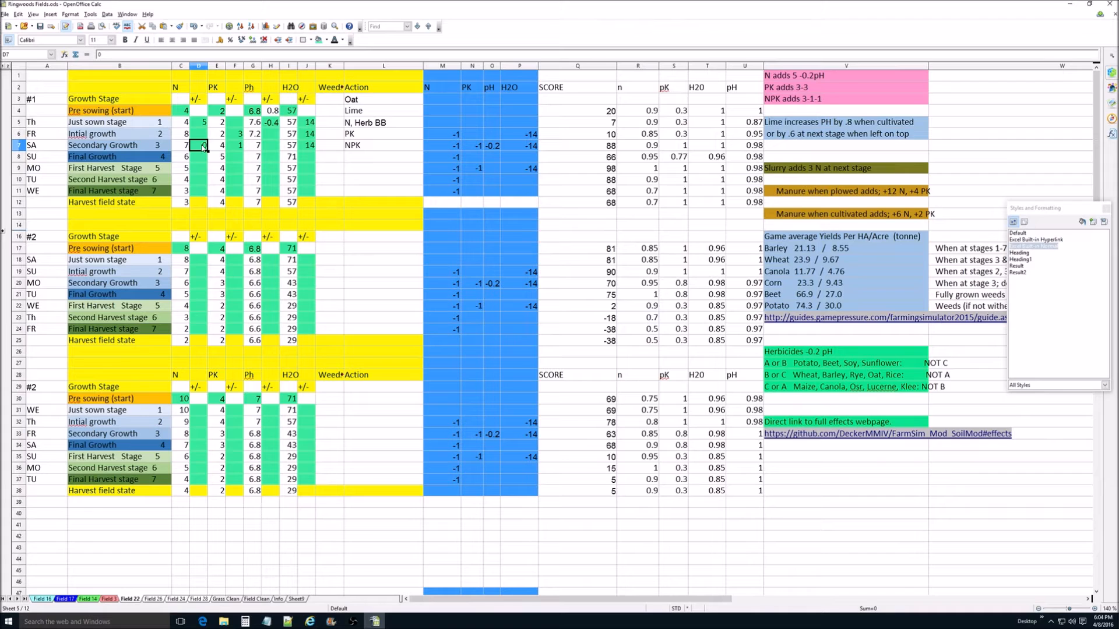
type("7")
key("Return")
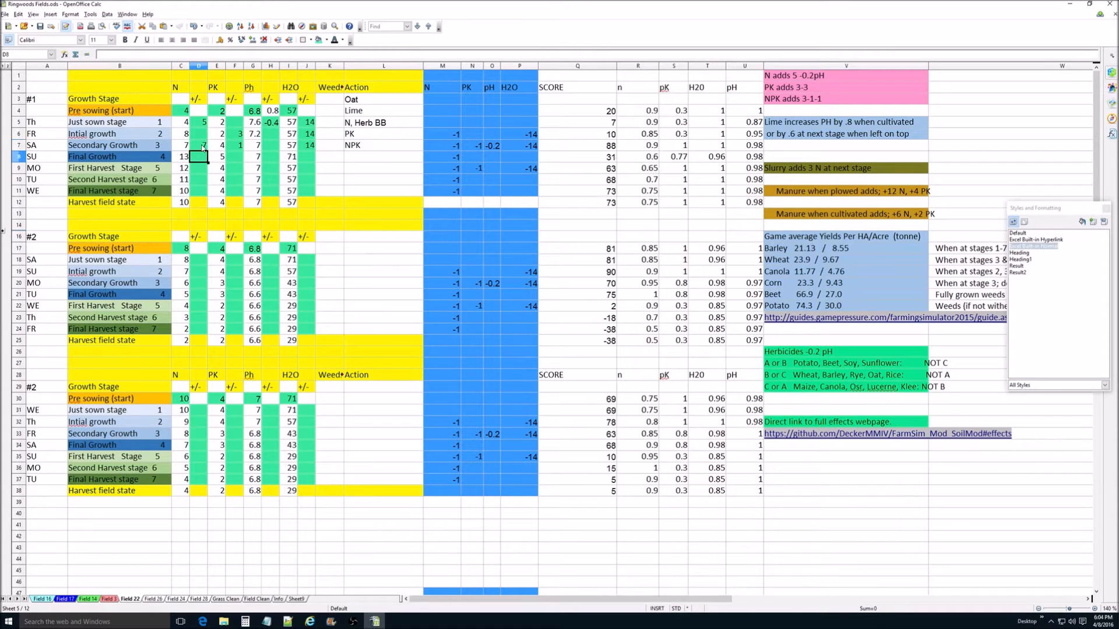
left_click(17, 169)
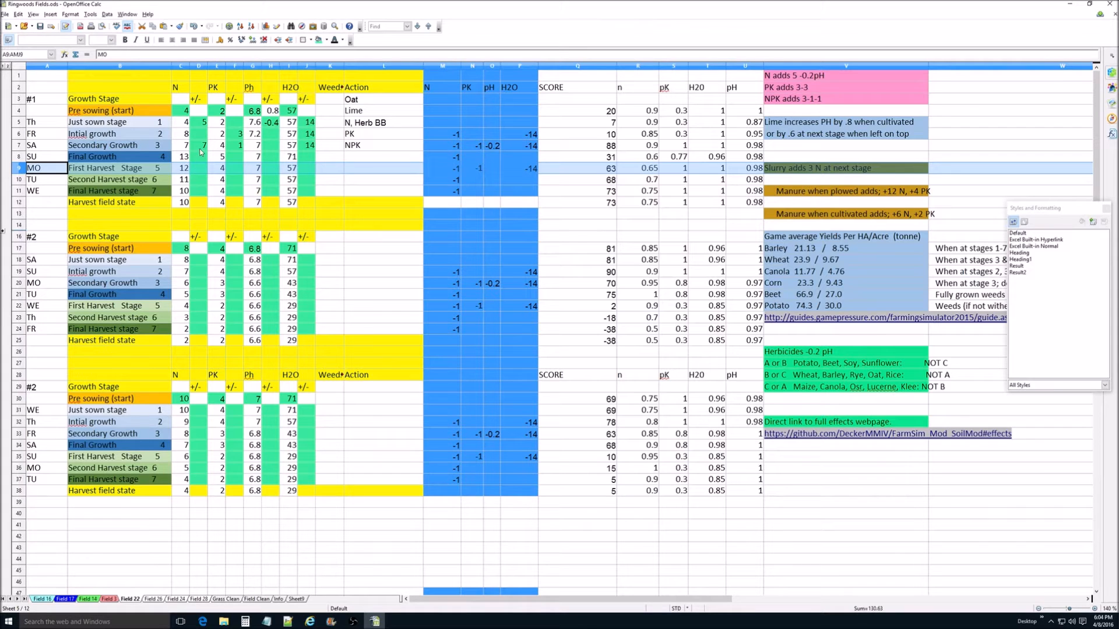
Step: Set the Secondary Growth N adjustment in block #1 back to 3 and check the First Harvest Stage score
left_click(204, 148)
type("3")
key("Tab")
key("Tab")
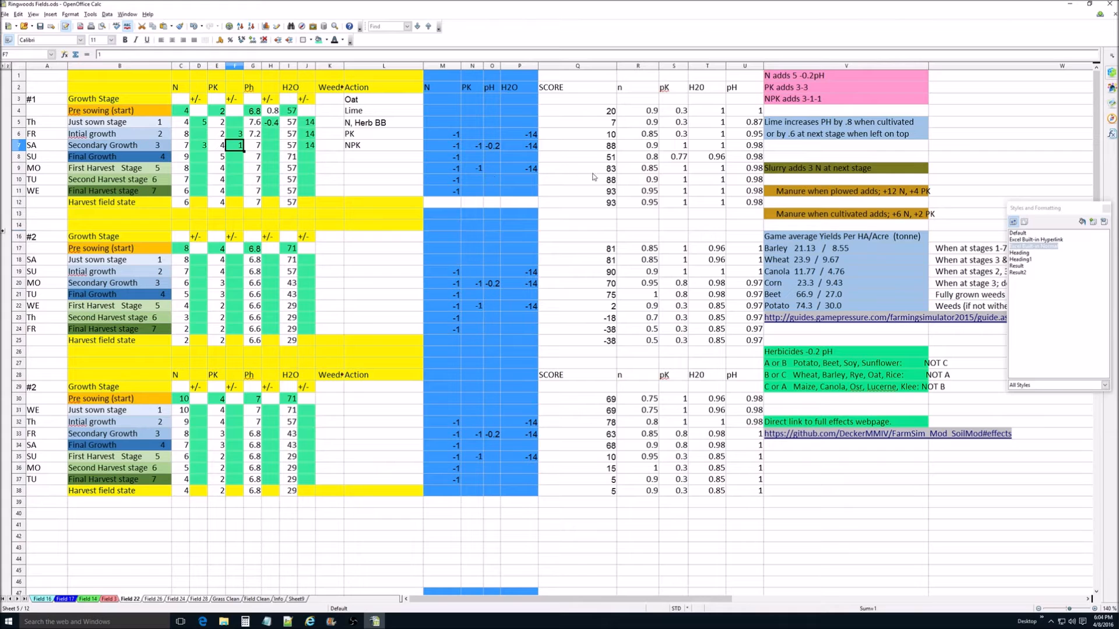
left_click(611, 173)
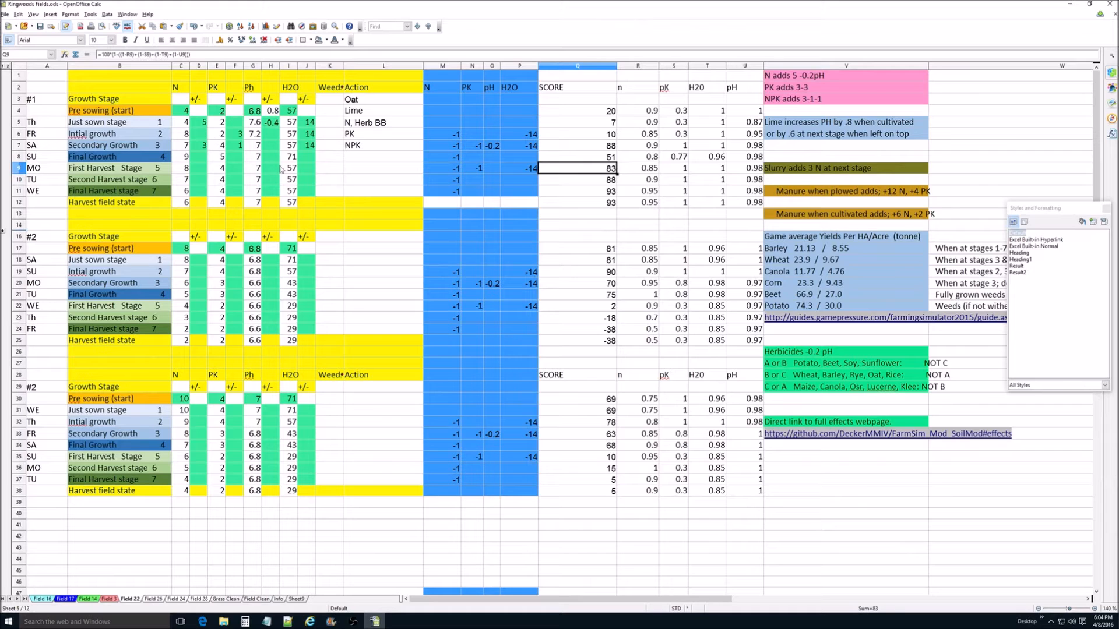
Step: Clear the Ph adjustment and the Lime action from the Pre sowing row of block #1
left_click(274, 111)
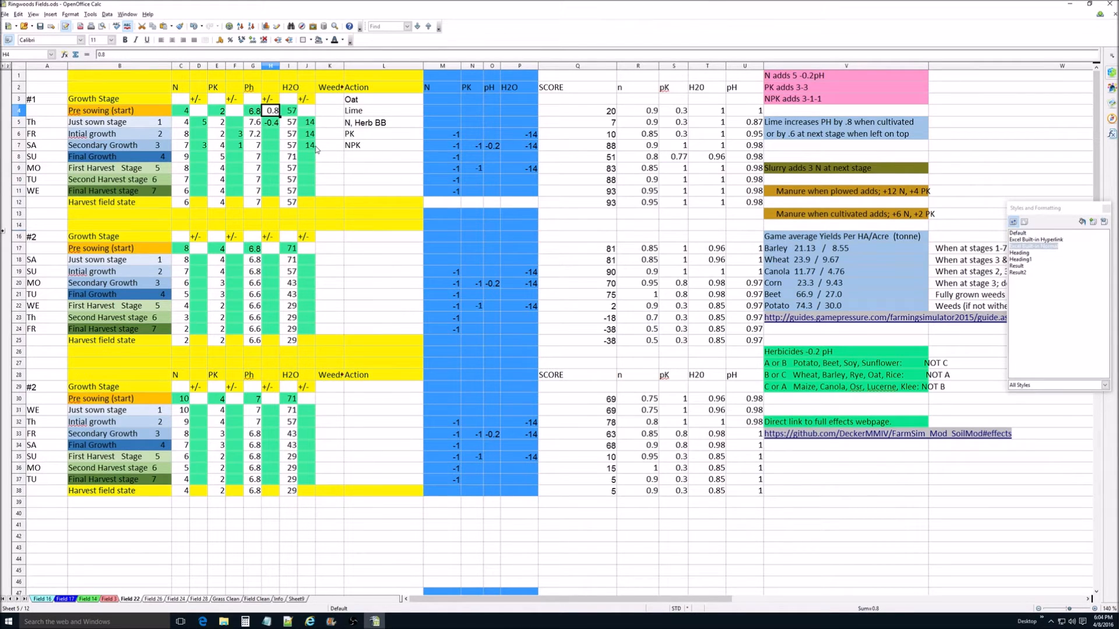
key("BackSpace")
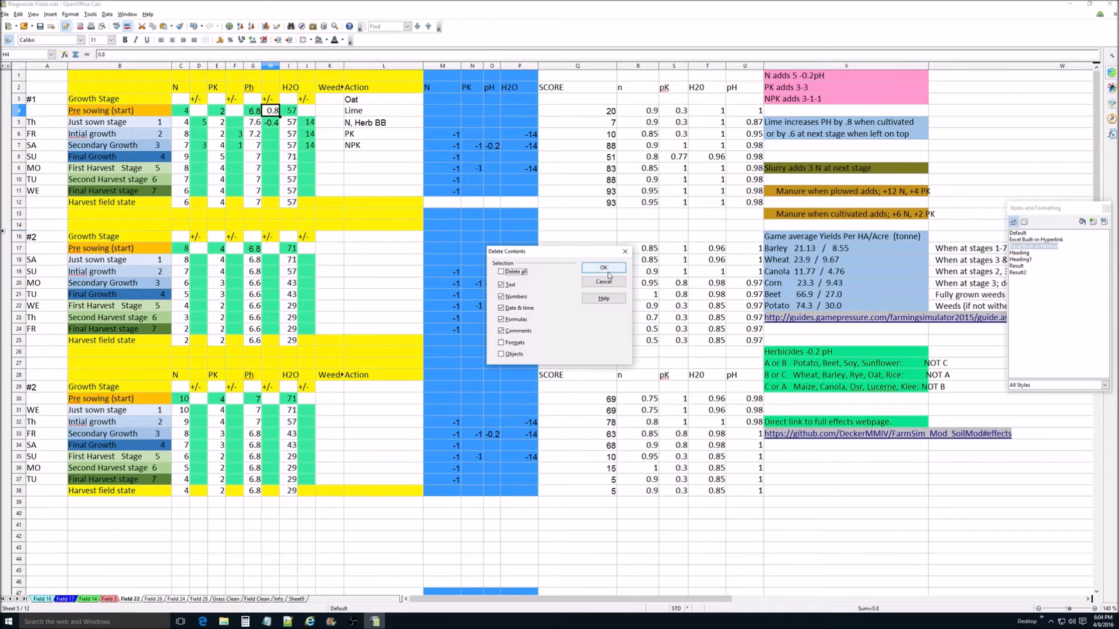
left_click(607, 272)
left_click(361, 115)
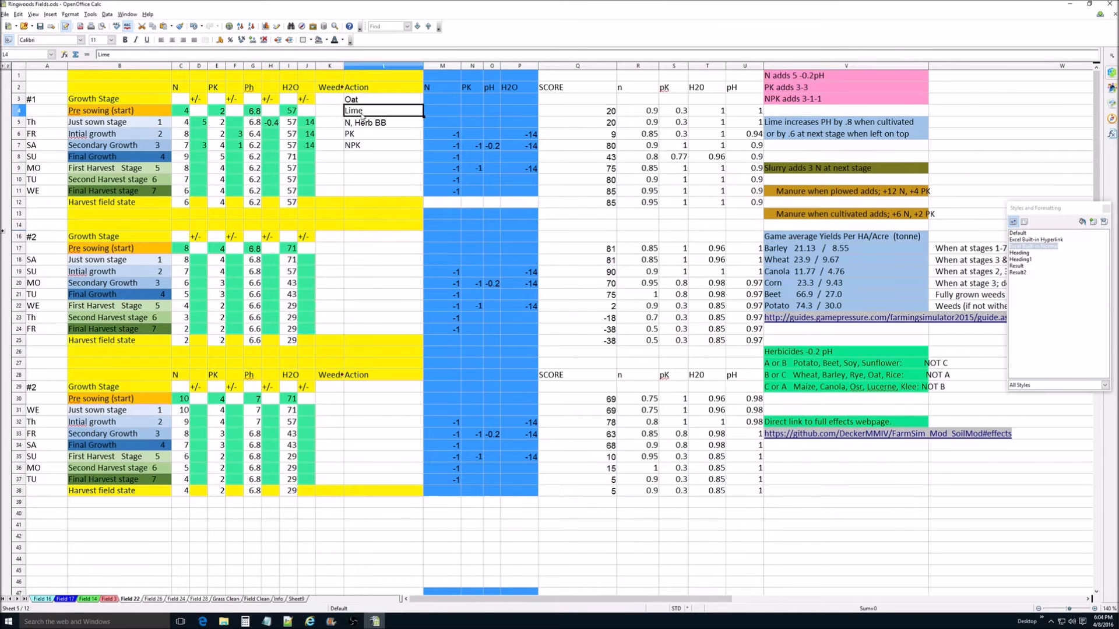
key("BackSpace")
left_click(604, 271)
Step: Append ", Lime" to the Just sown stage action in block #1 and set that row's Ph adjustment to 0.2
triple_click(396, 123)
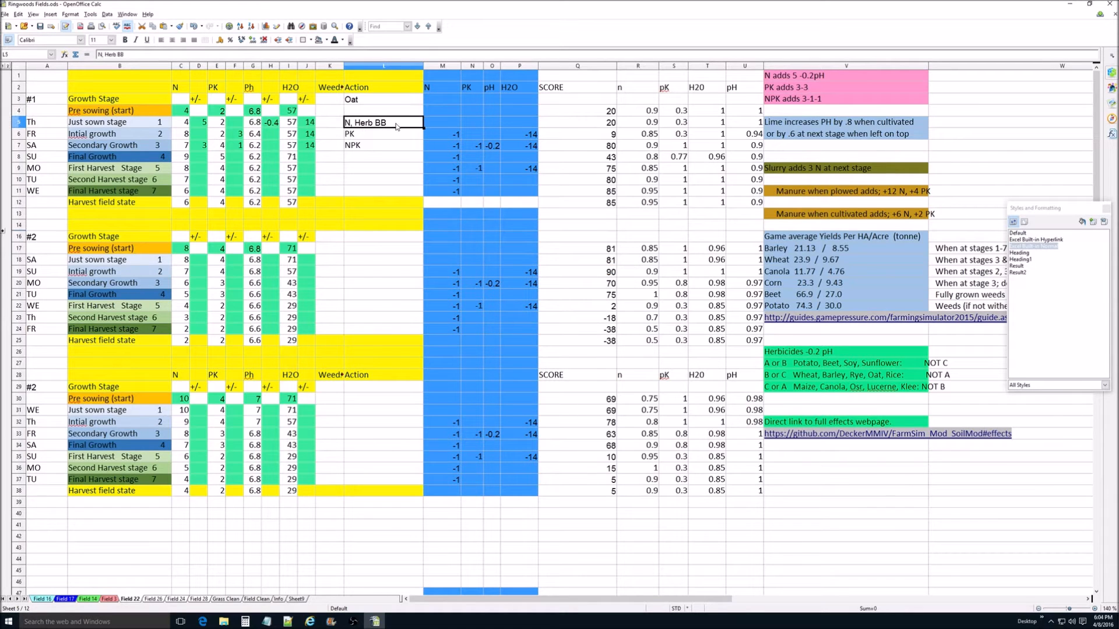
left_click(396, 123)
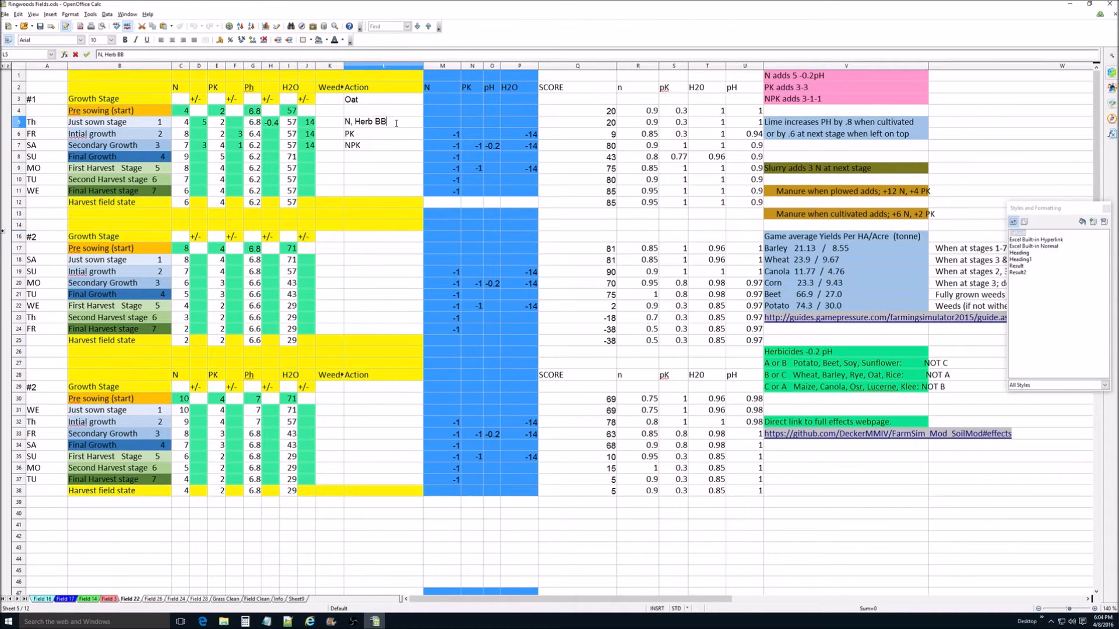
type(", Lime")
double_click(277, 124)
left_click_drag(278, 122, 263, 124)
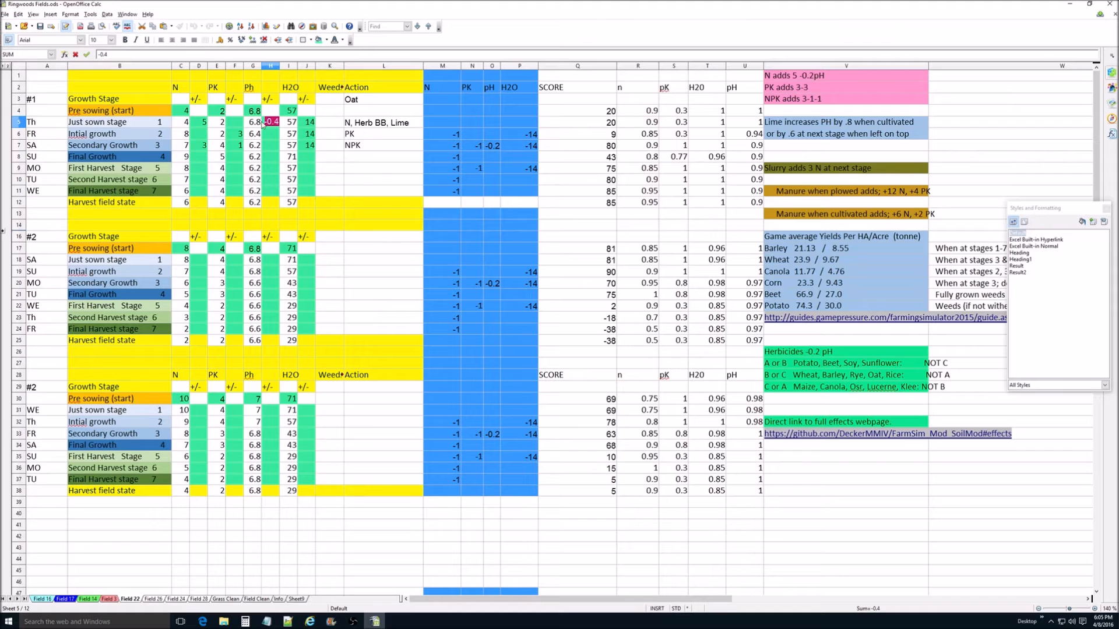
type("0.2")
left_click(277, 137)
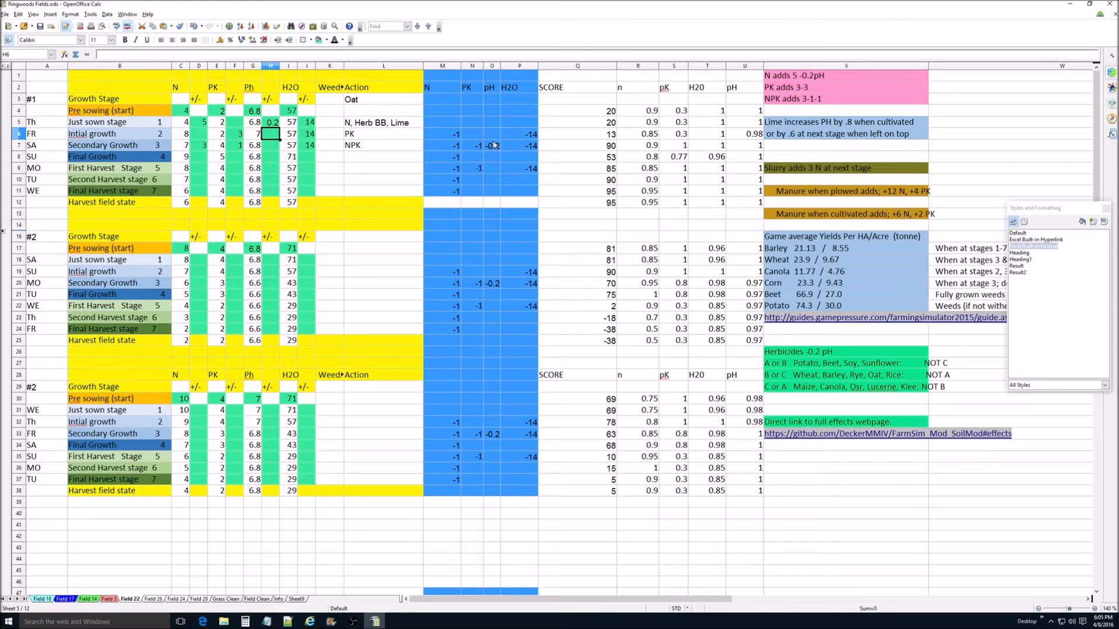
left_click(254, 158)
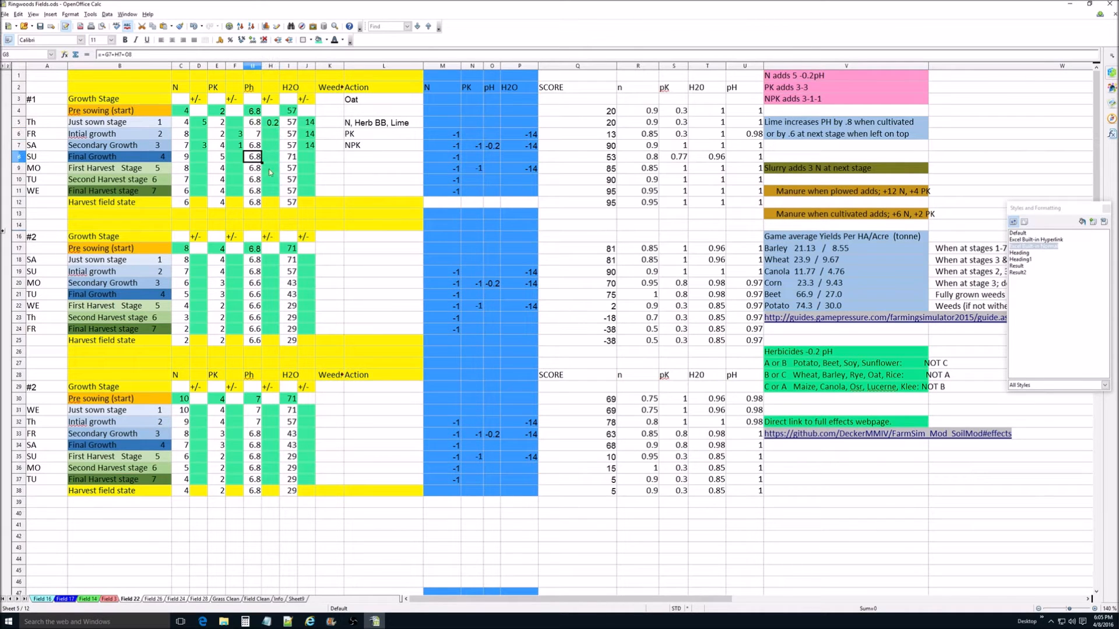
left_click(603, 170)
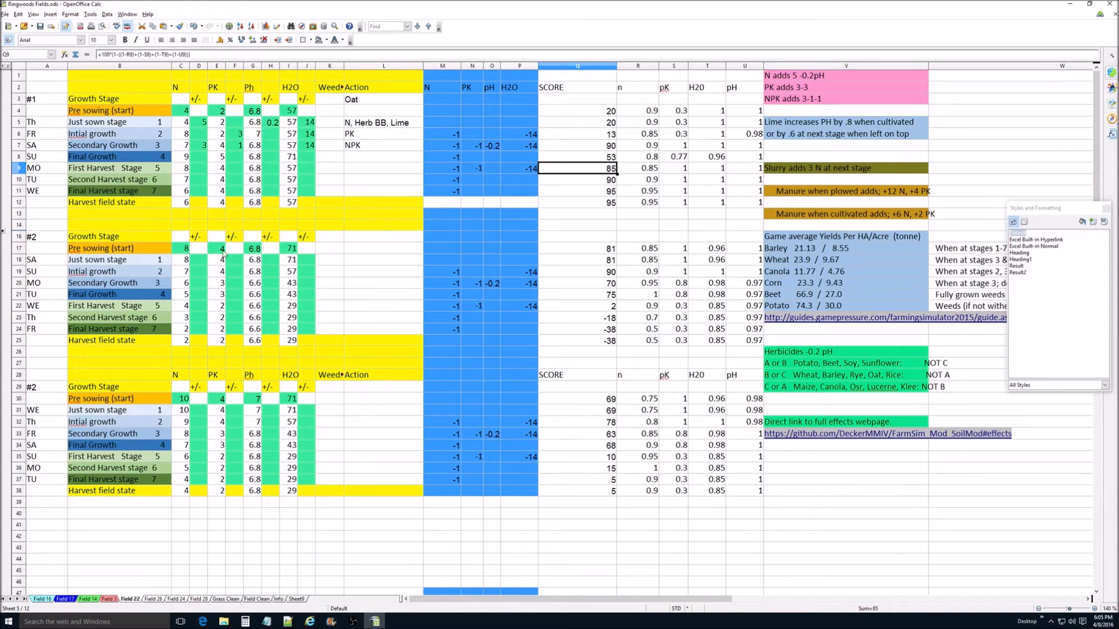
Step: Set the Pre sowing H2O value of the upper block #2 to 57
double_click(185, 248)
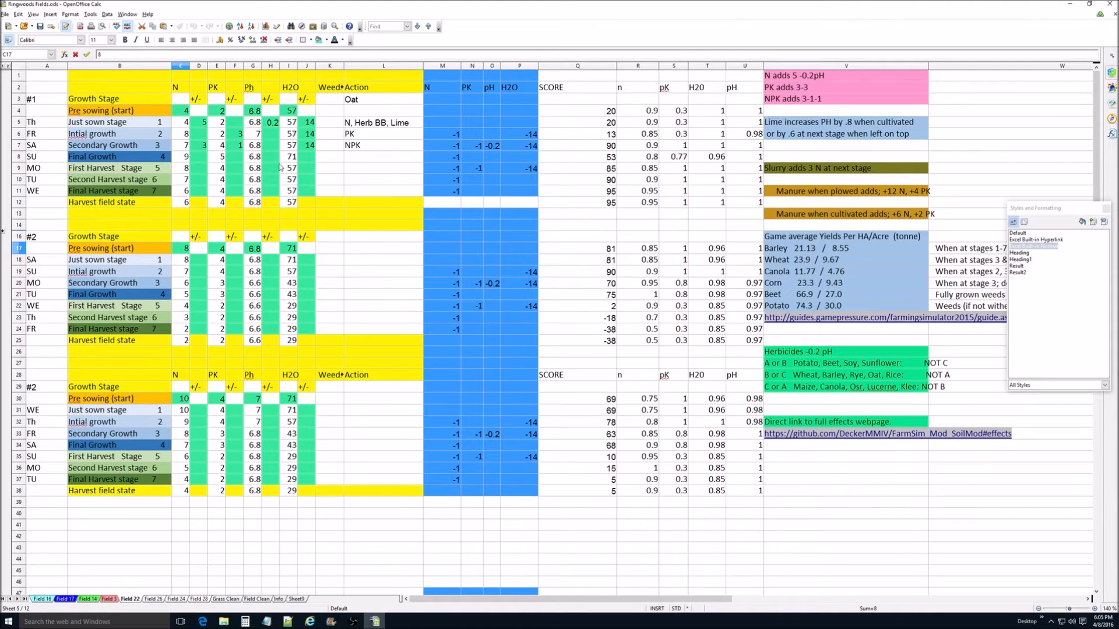
left_click(22, 169)
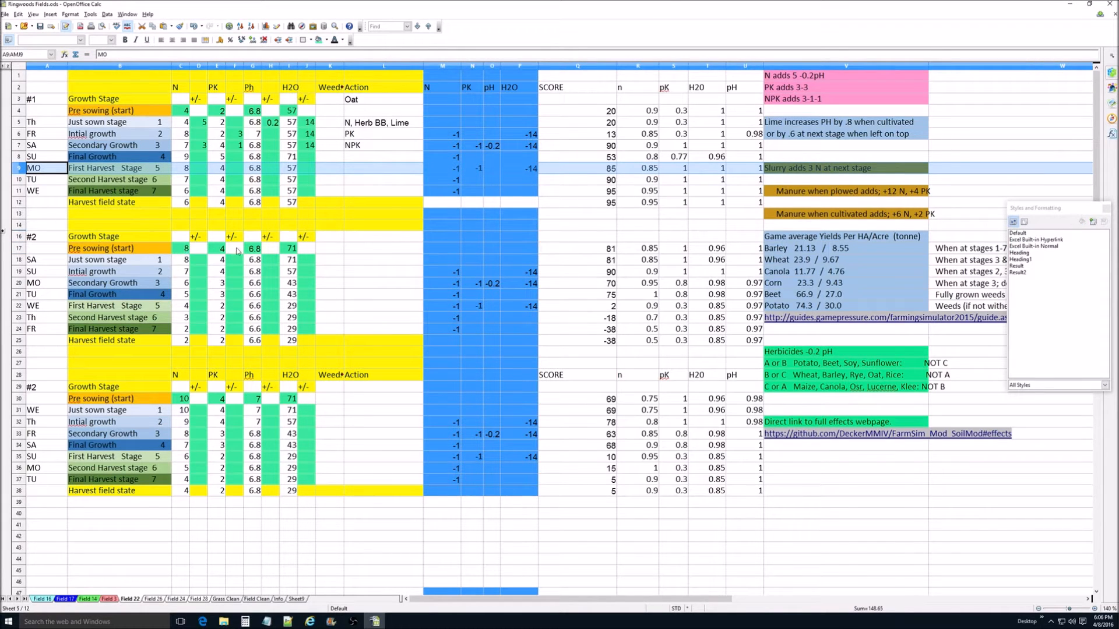
left_click(290, 248)
type("57")
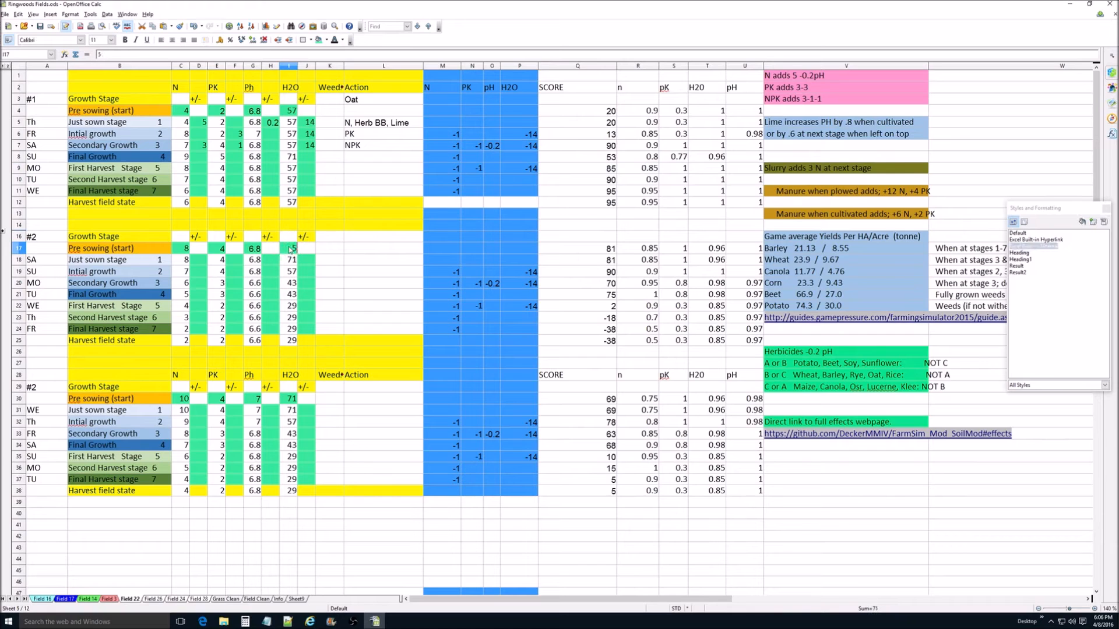
key("Return")
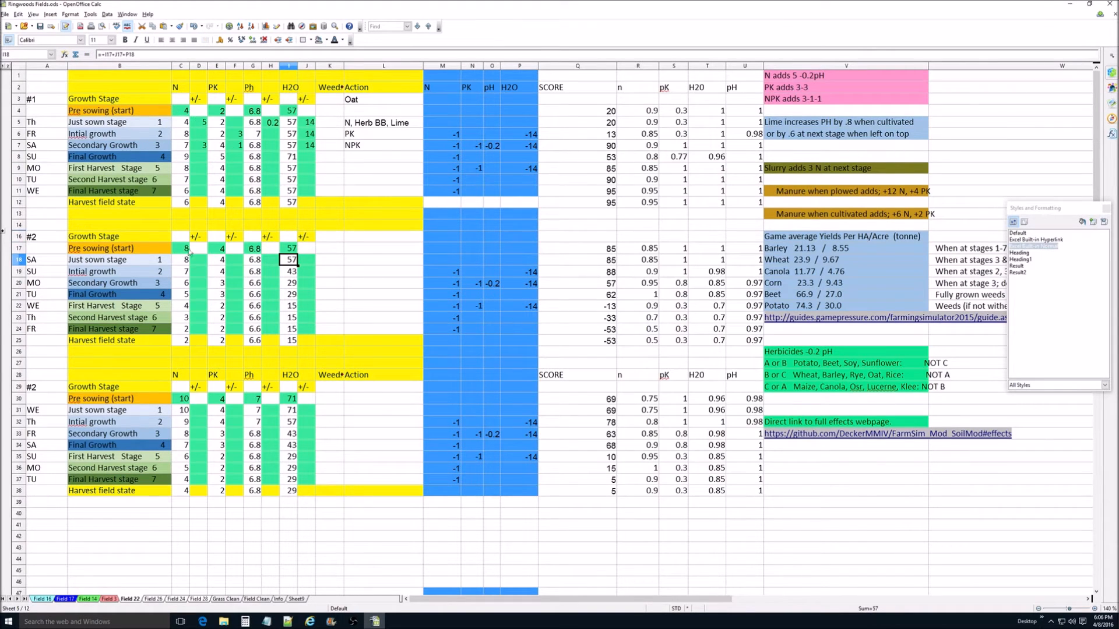
Step: Try a PK adjustment of 3 in the Just sown stage row of the upper block #2 and check the First Harvest Stage PK
left_click(239, 261)
type("3")
key("Return")
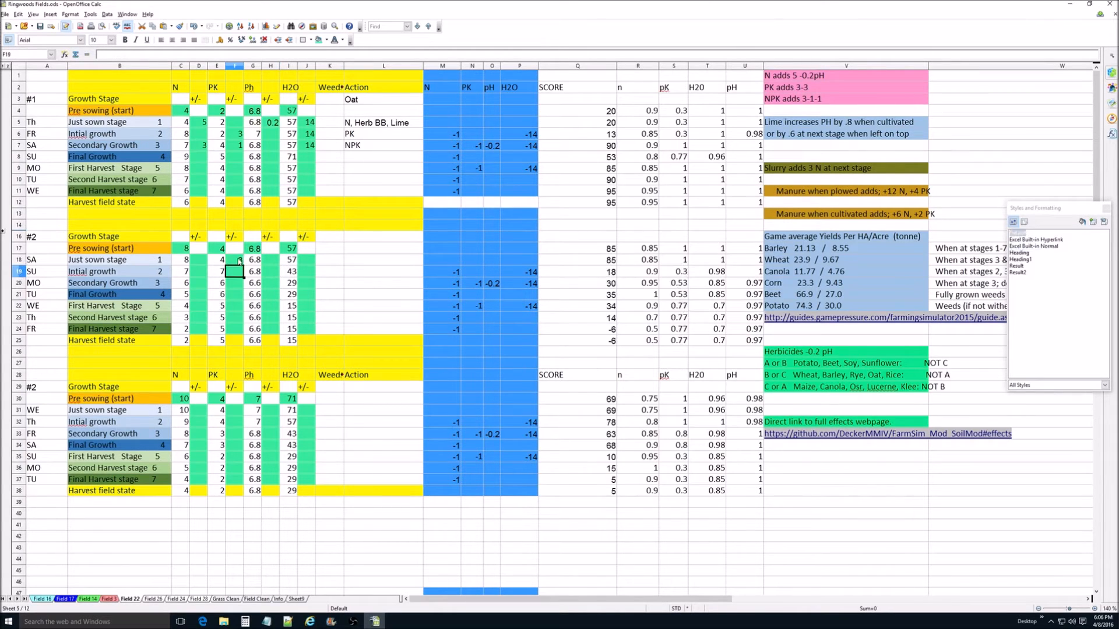
left_click(219, 308)
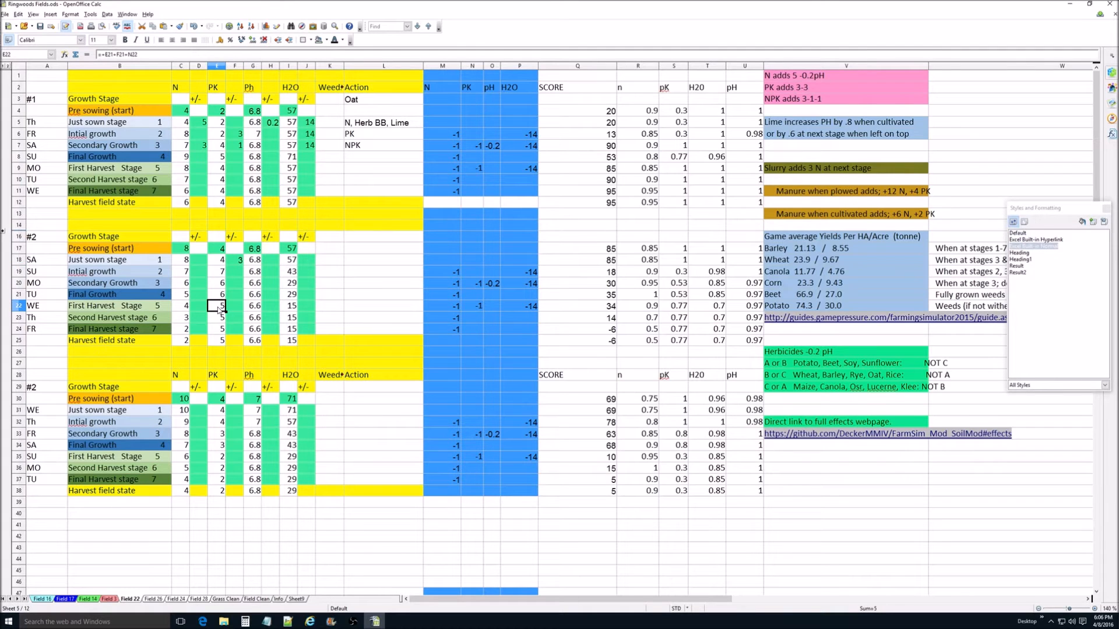
Step: Try PK adjustments of 1 and N adjustments of 3 in the Just sown and Initial growth rows of the upper block #2
left_click(235, 262)
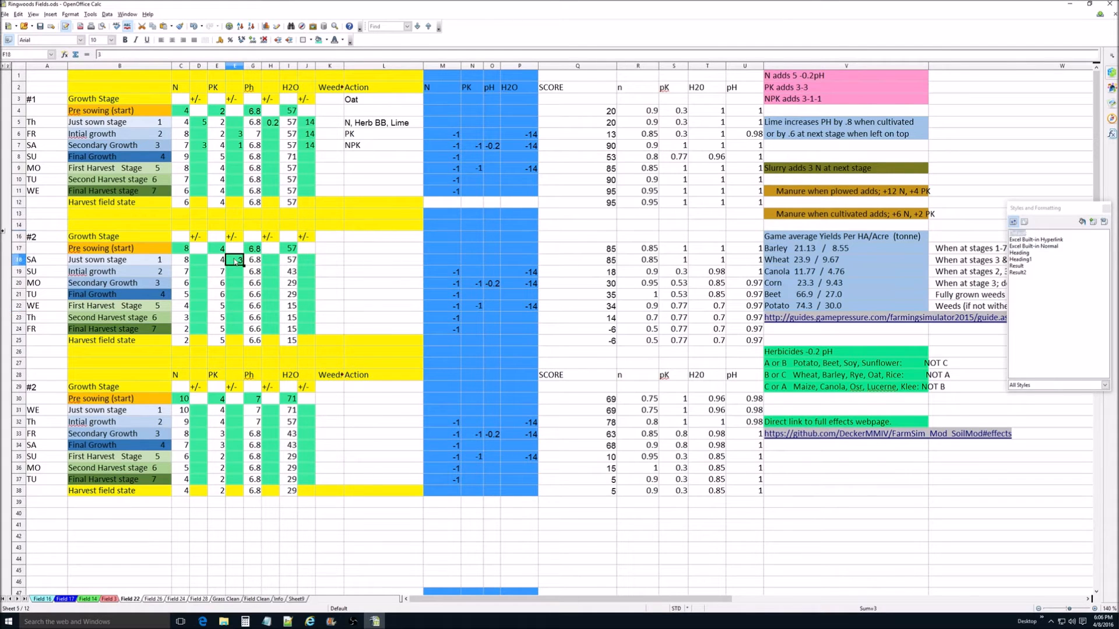
type("1")
key("Return")
type("1")
key("Return")
left_click(198, 262)
type("3")
left_click(201, 275)
type("3")
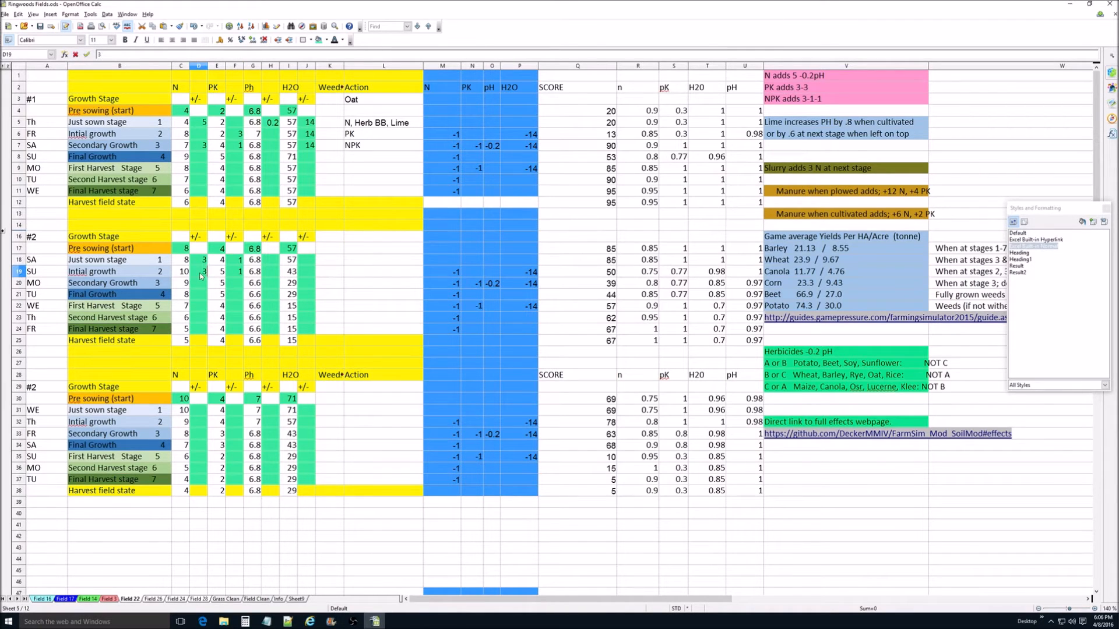
key("Return")
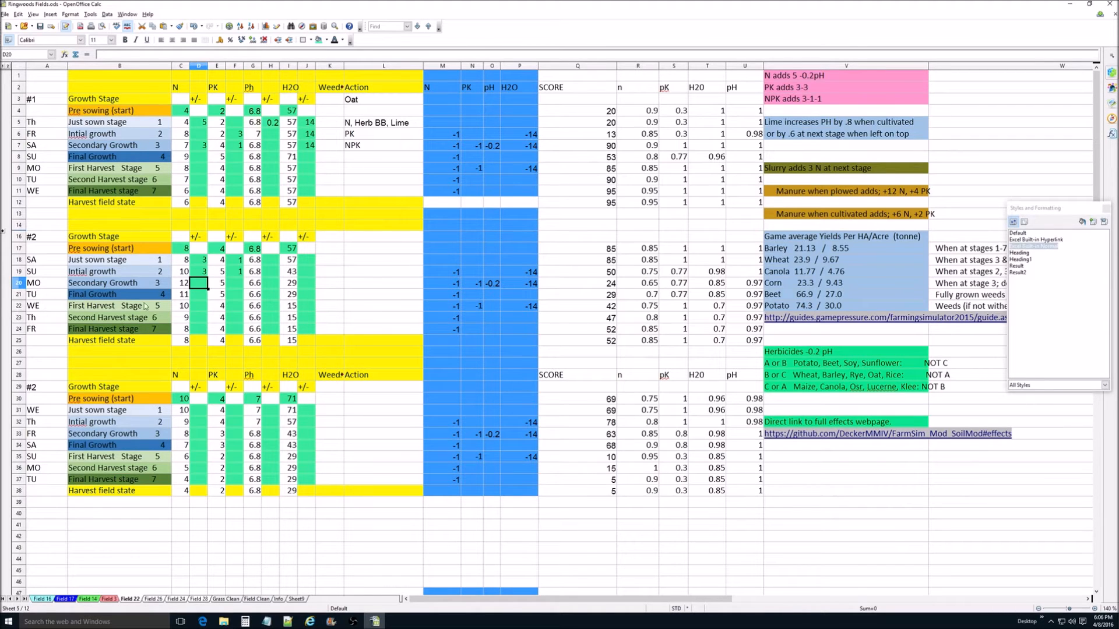
Step: Set the H2O adjustment to 14 in the Just sown, Initial growth and Secondary Growth rows of the upper block #2
left_click(307, 259)
type("14")
key("Return")
type("14")
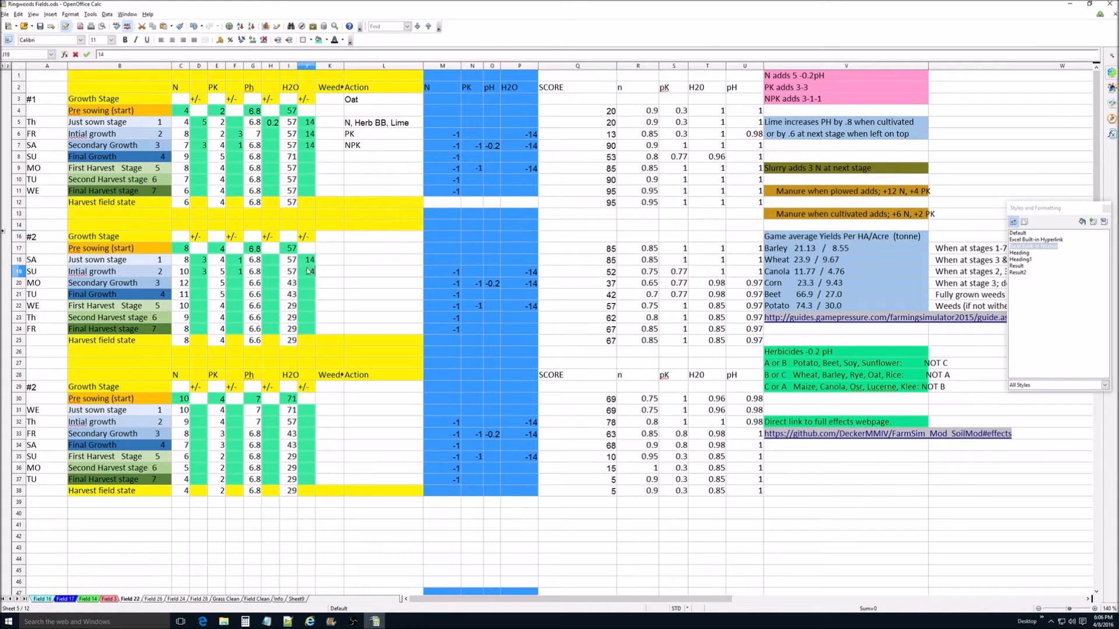
key("Return")
type("14")
key("Return")
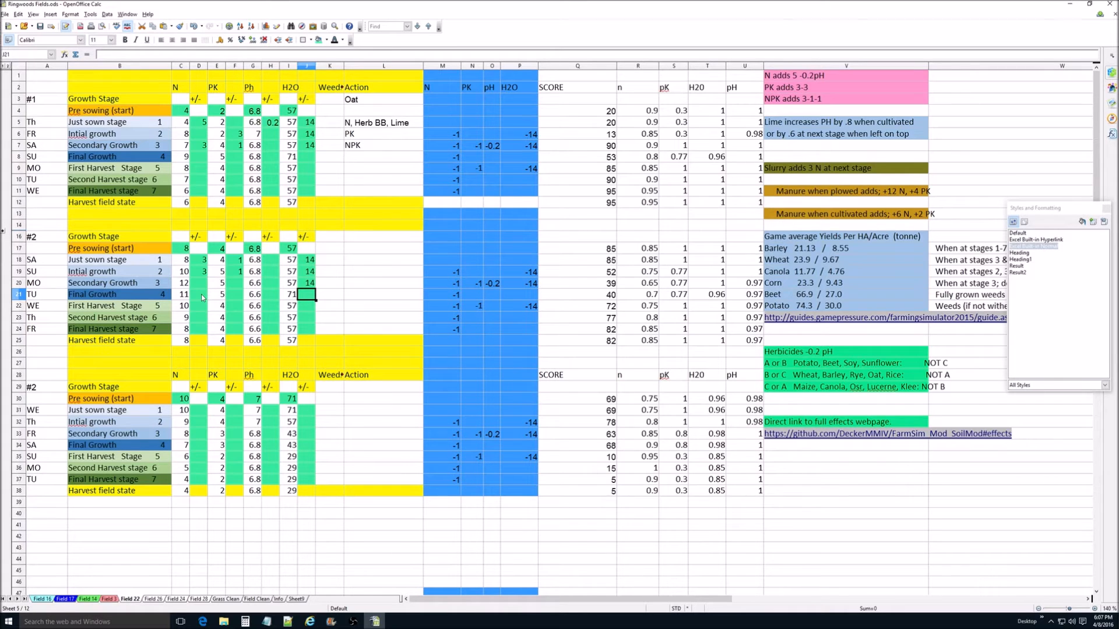
left_click(311, 285)
left_click(184, 306)
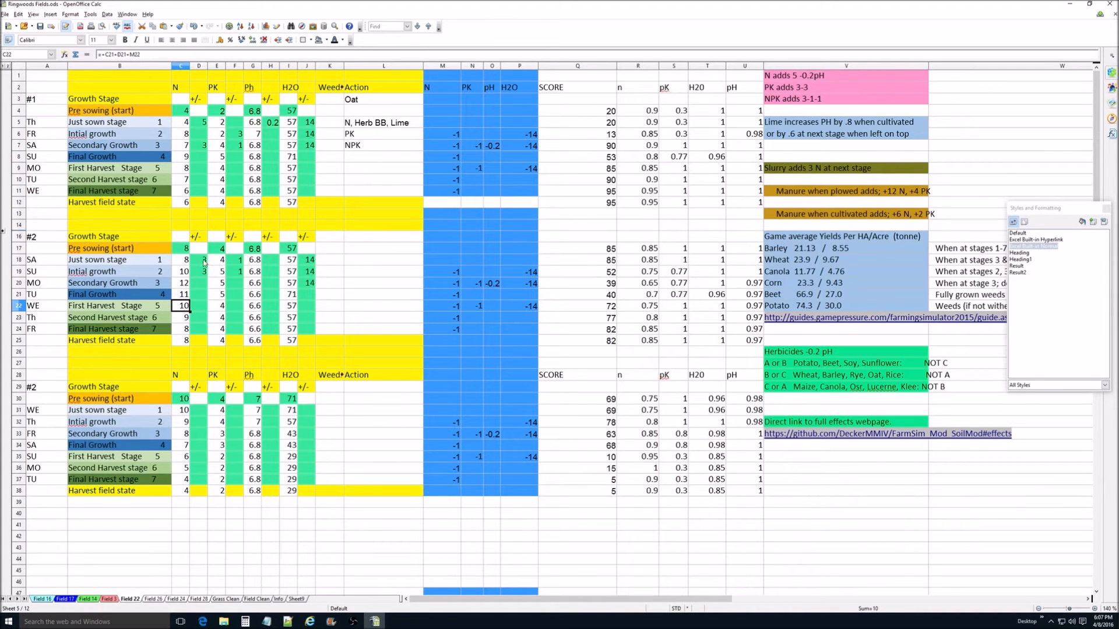
Step: Clear the N adjustments from the Just sown and Initial growth rows of the upper block #2
left_click_drag(203, 261, 204, 274)
key("Delete")
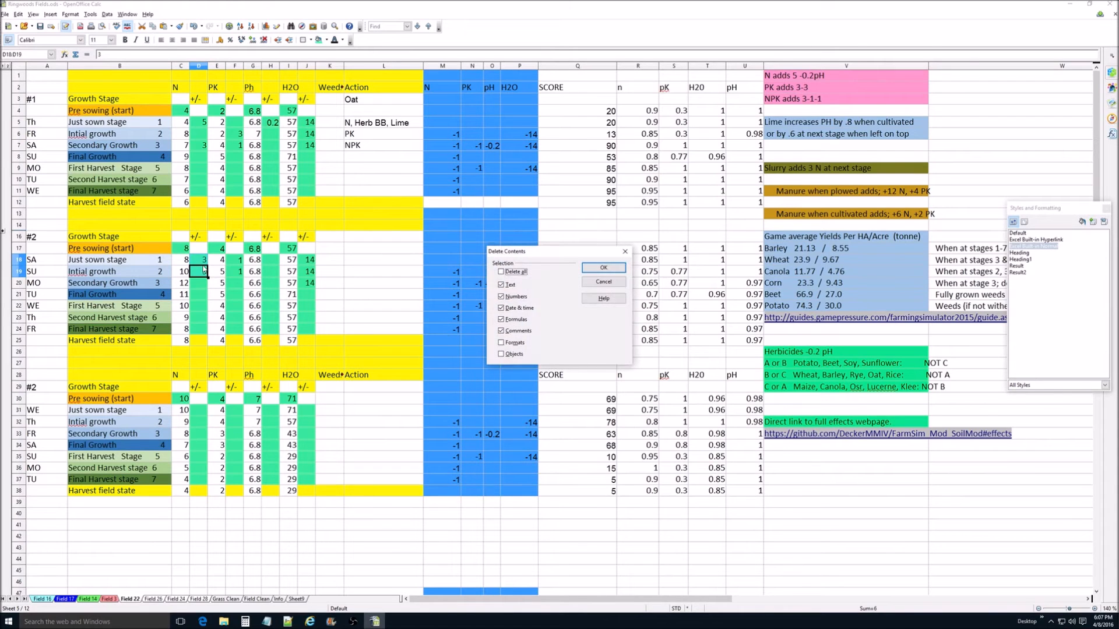
left_click(585, 273)
left_click(201, 263)
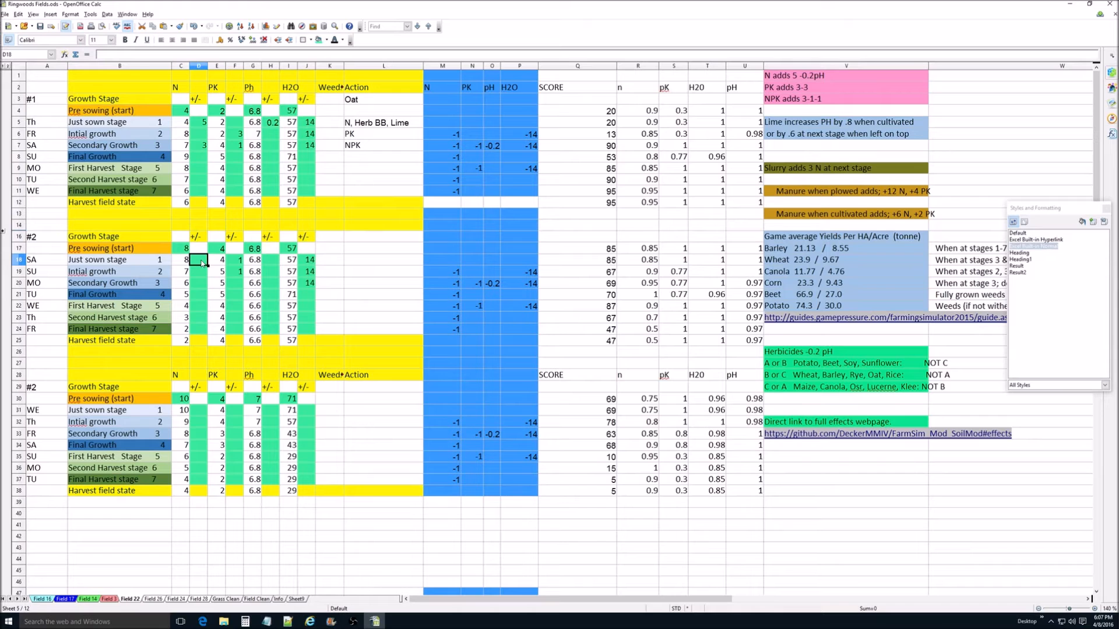
Step: Set the Just sown PK adjustment to 3 and clear the Initial growth PK adjustment in the upper block #2
left_click(240, 260)
type("3")
key("Return")
key("BackSpace")
key("Return")
Step: Set the Initial growth N adjustment in the upper block #2 to 5
left_click(201, 271)
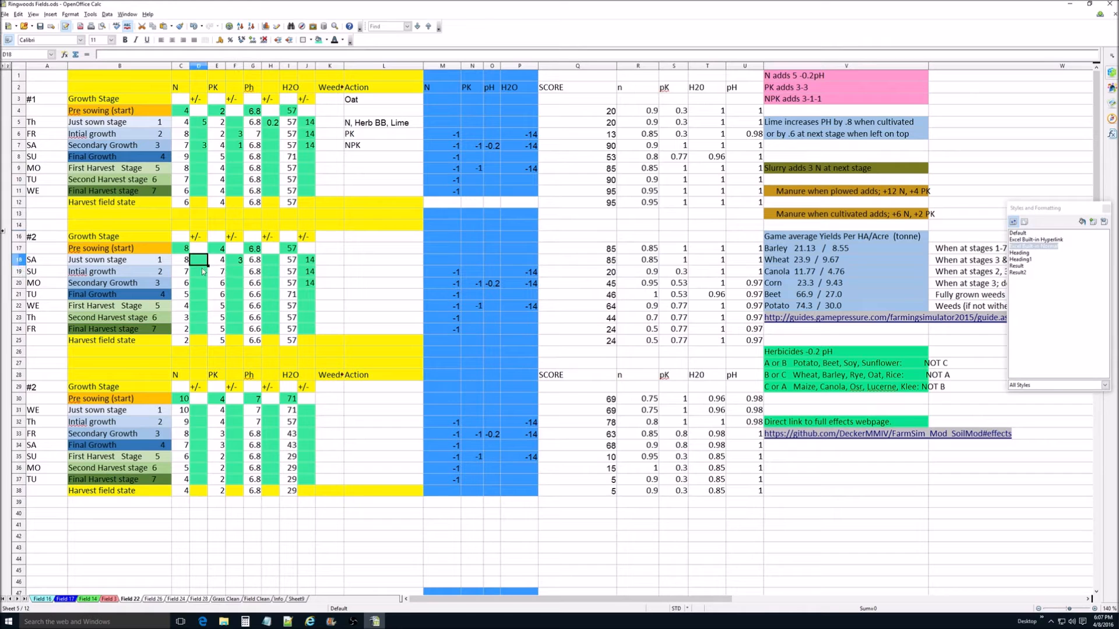
type("5")
key("Return")
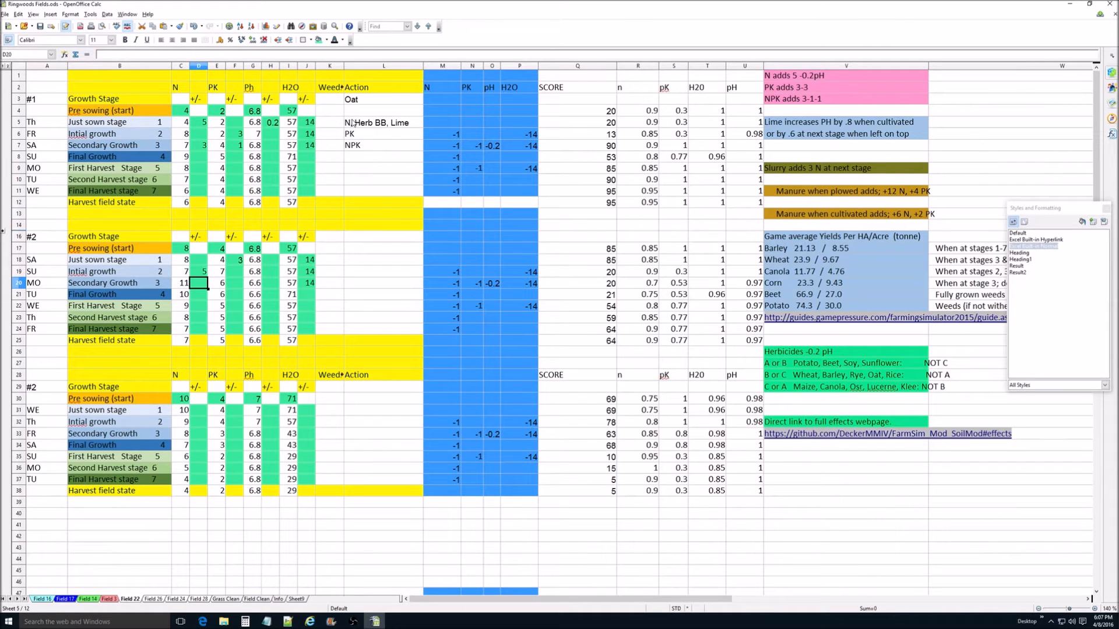
Step: Set the Pre sowing H2O value of block #1 to 43
left_click(292, 110)
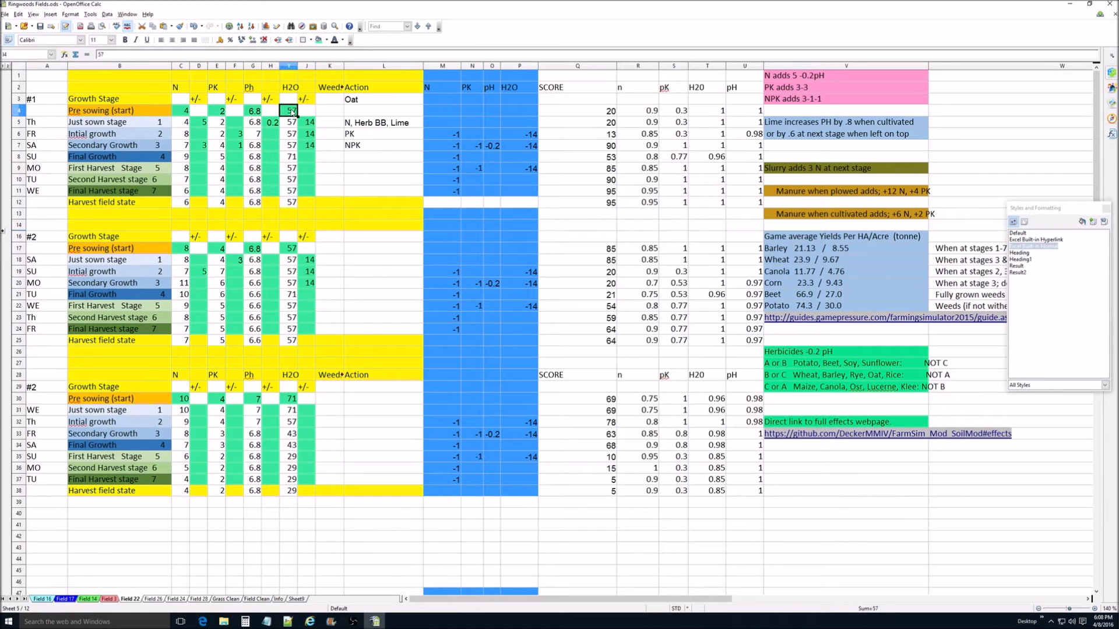
type("43")
key("Return")
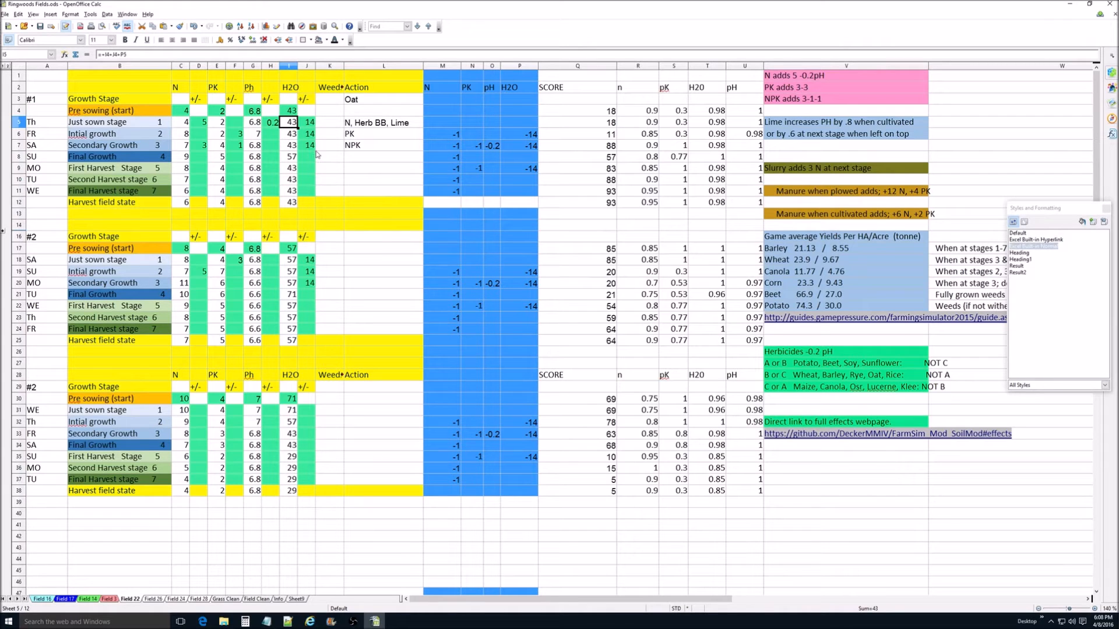
Step: Remove the leading "N, " from the Just sown stage action in block #1
left_click(351, 126)
double_click(351, 125)
left_click_drag(353, 123, 342, 124)
key("Delete")
Step: Enter N as the Final Growth action in block #1 and set that row's H2O adjustment to 14
left_click(350, 157)
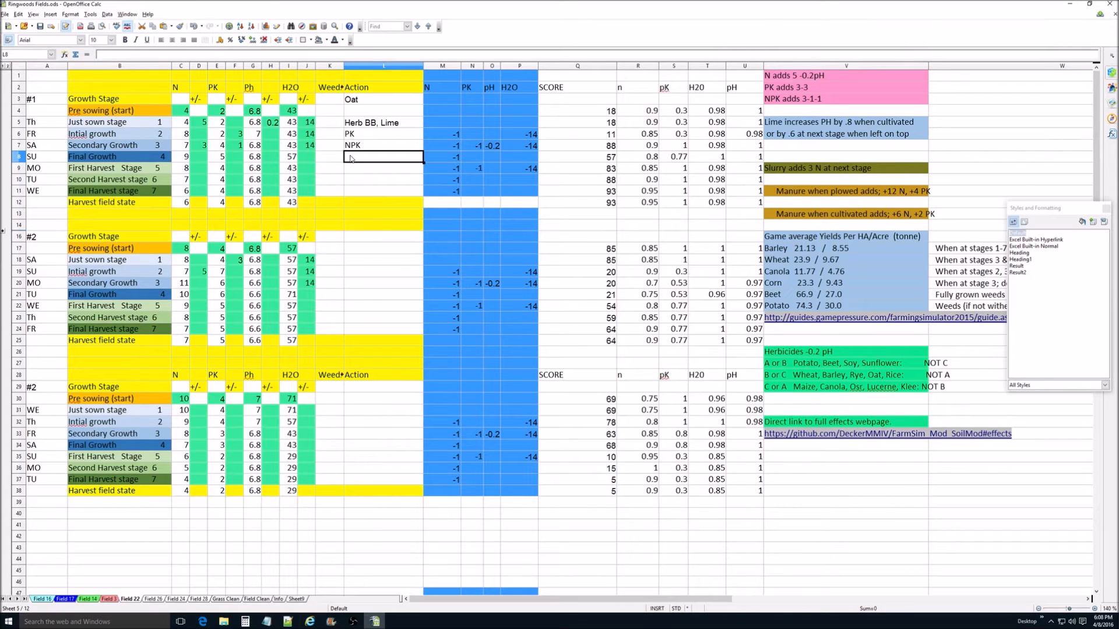
type("N")
key("Delete")
left_click(309, 156)
type("14")
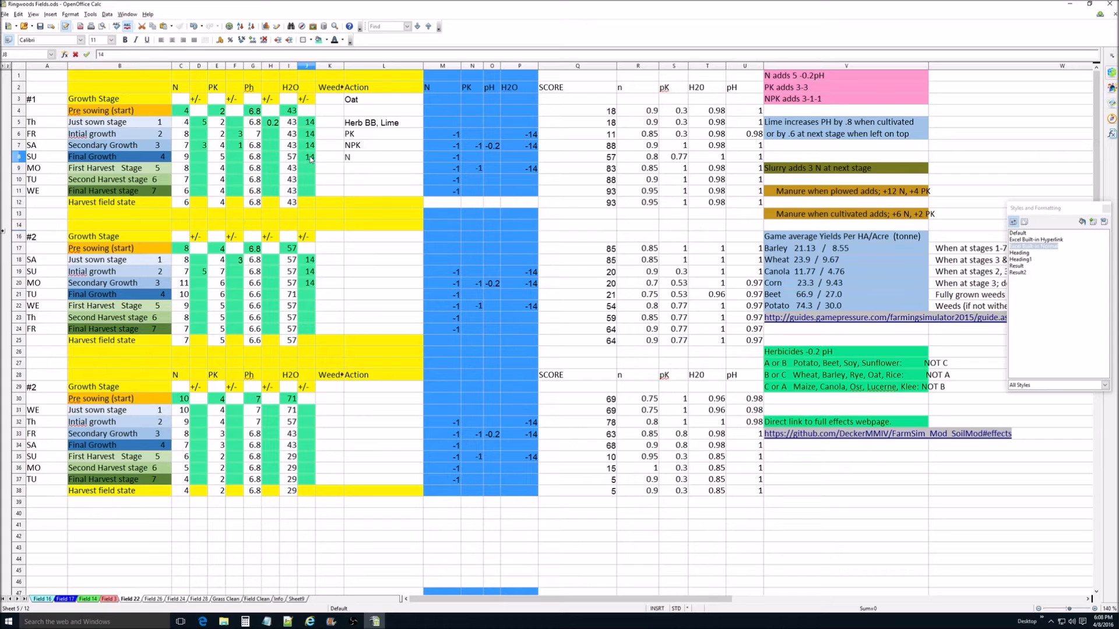
key("Return")
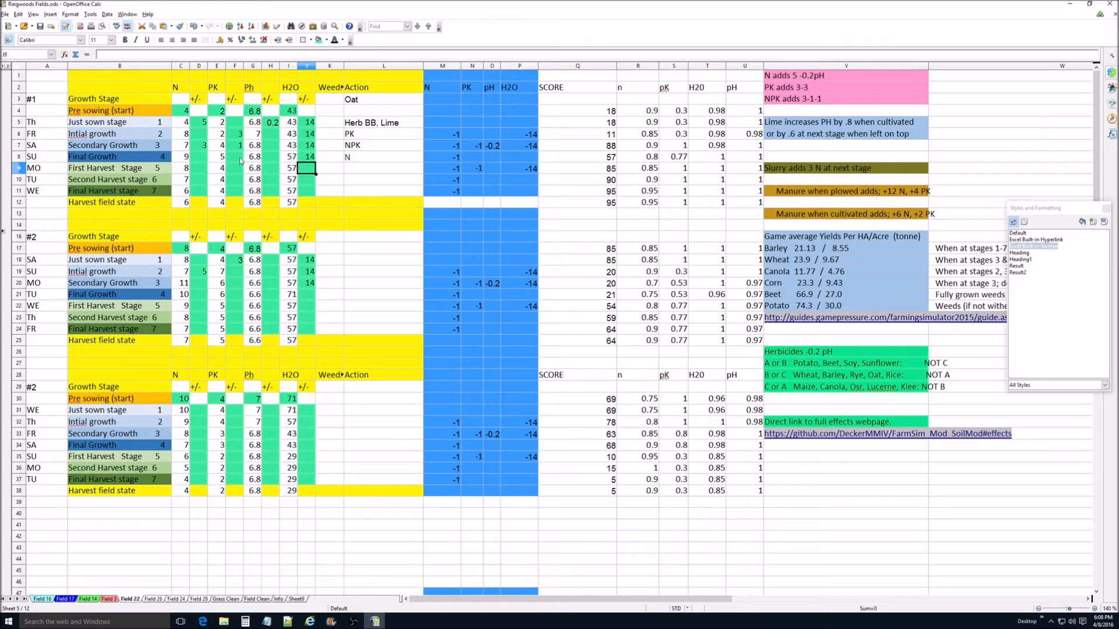
Step: Clear the N adjustment from the Just sown stage row of block #1
left_click(202, 125)
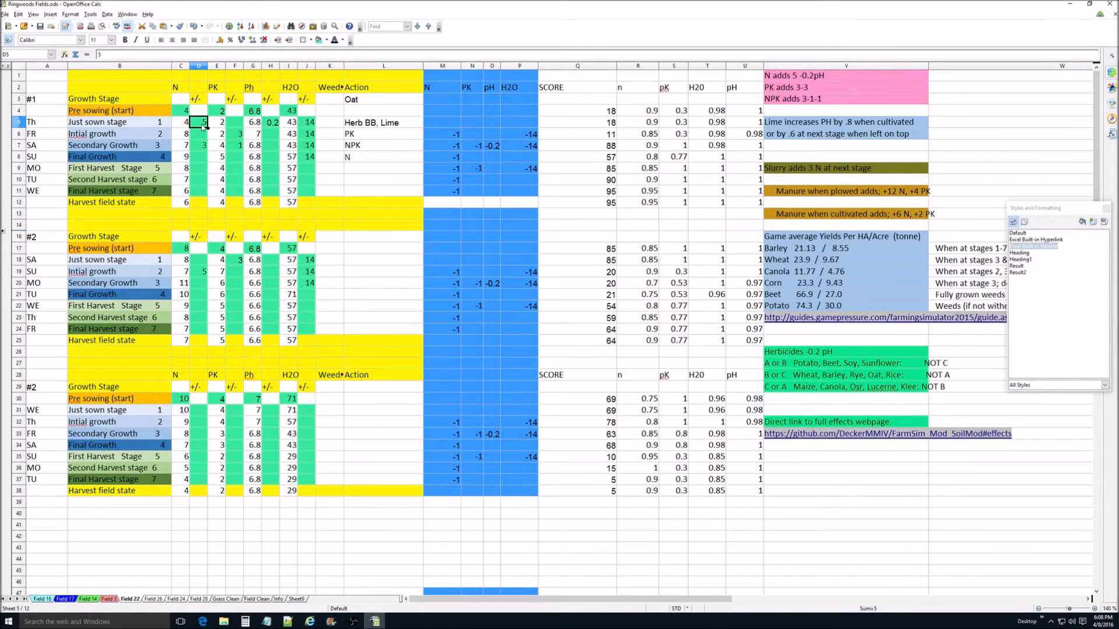
key("Delete")
key("Return")
Step: Try an N adjustment of 5 in the Final Growth row of block #1
left_click(202, 158)
type("5")
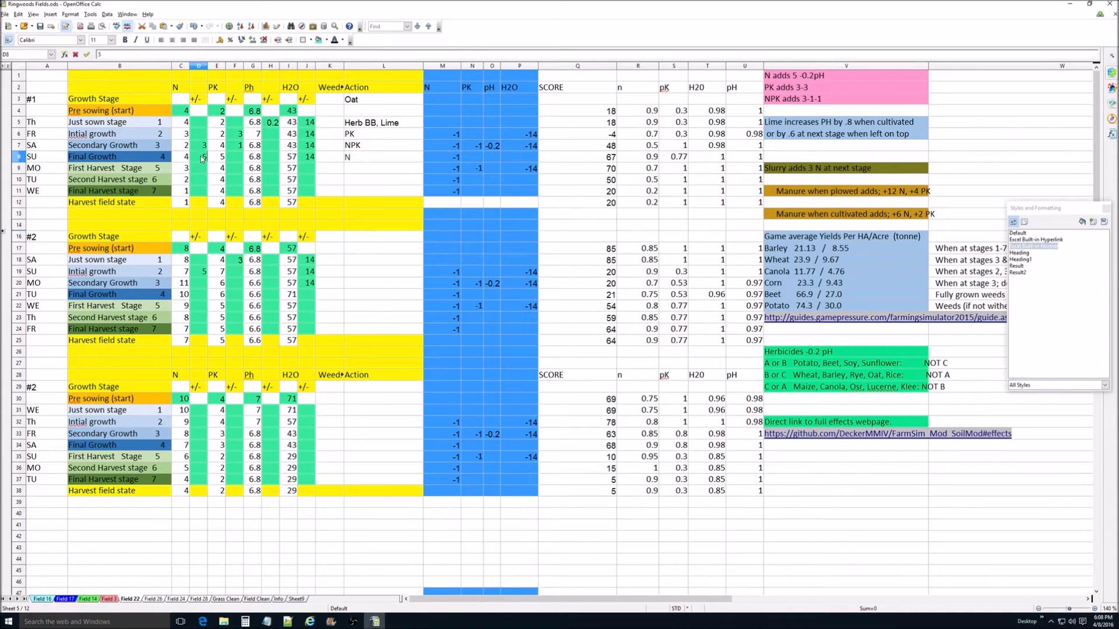
key("Return")
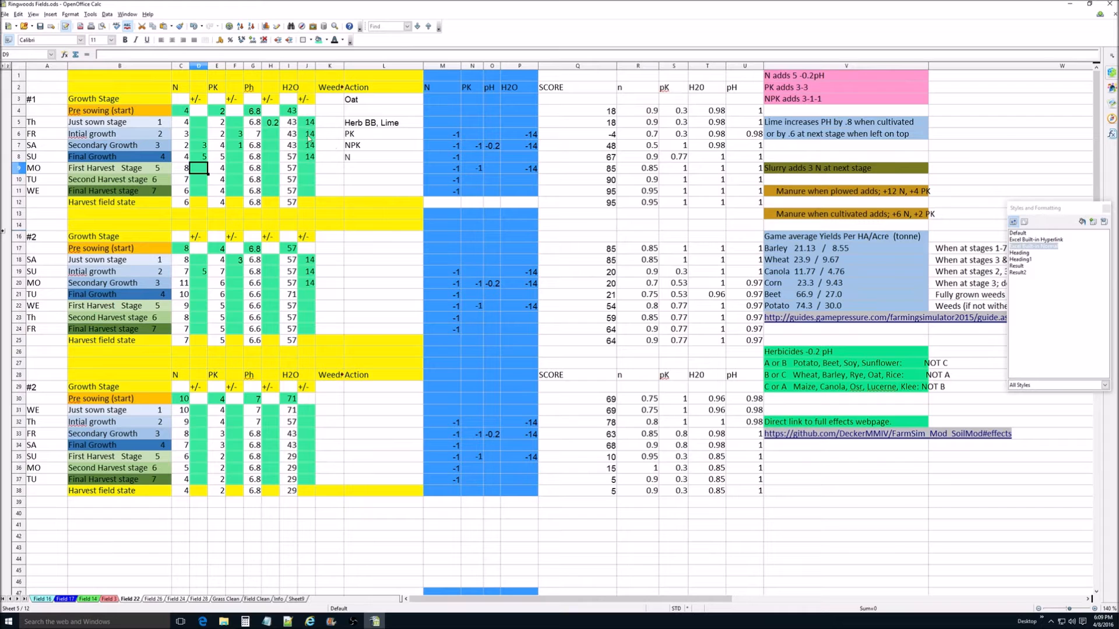
Step: Clear the N adjustment, the H2O adjustment and the N action from the Final Growth row of block #1
left_click(203, 159)
key("BackSpace")
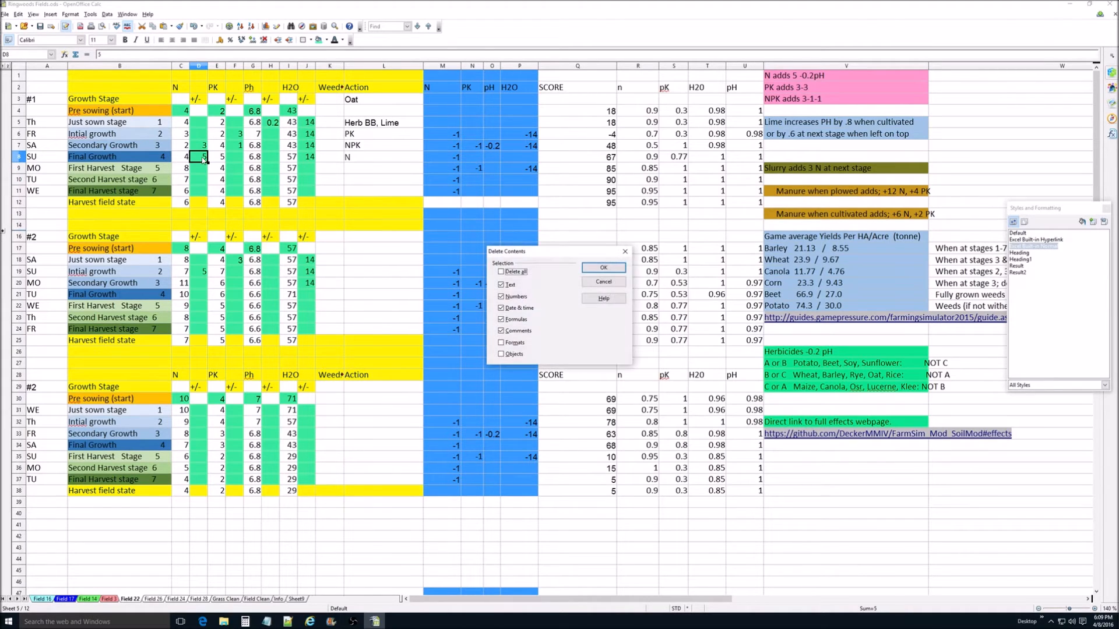
key("Return")
left_click(312, 157)
key("BackSpace")
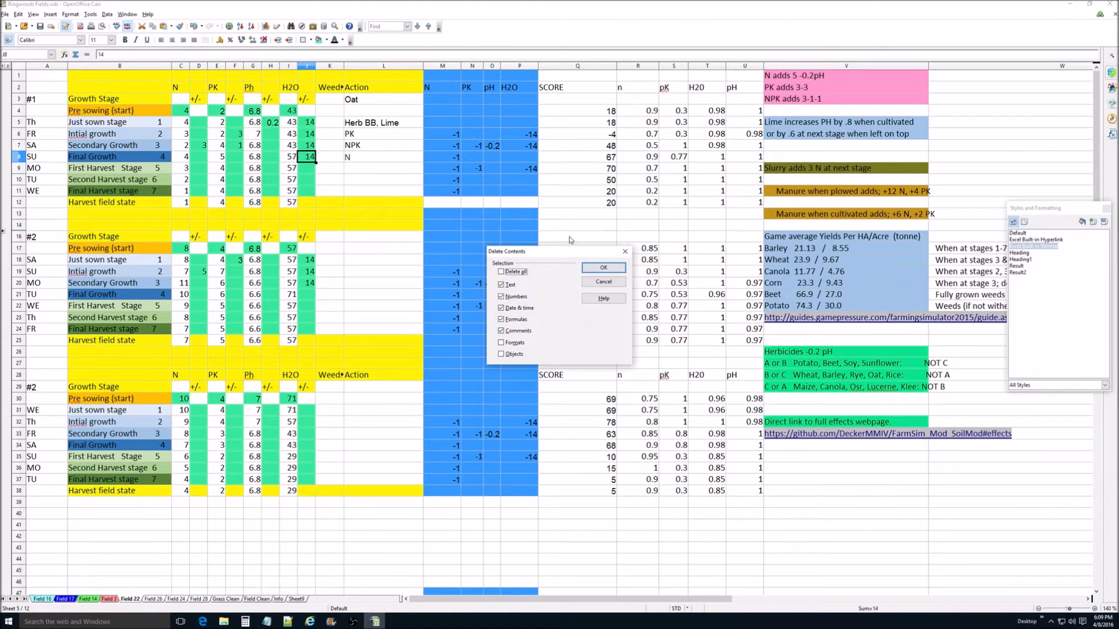
key("Return")
double_click(358, 158)
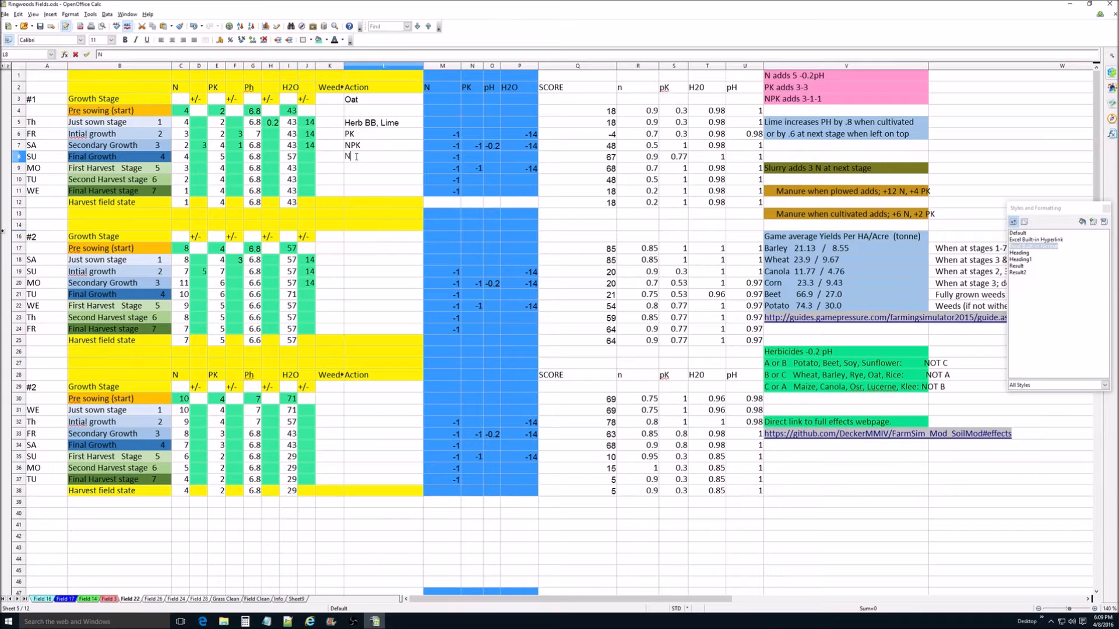
key("BackSpace")
Step: Insert "N, " before "Herb BB, Lime" in the Just sown stage action of block #1
double_click(345, 122)
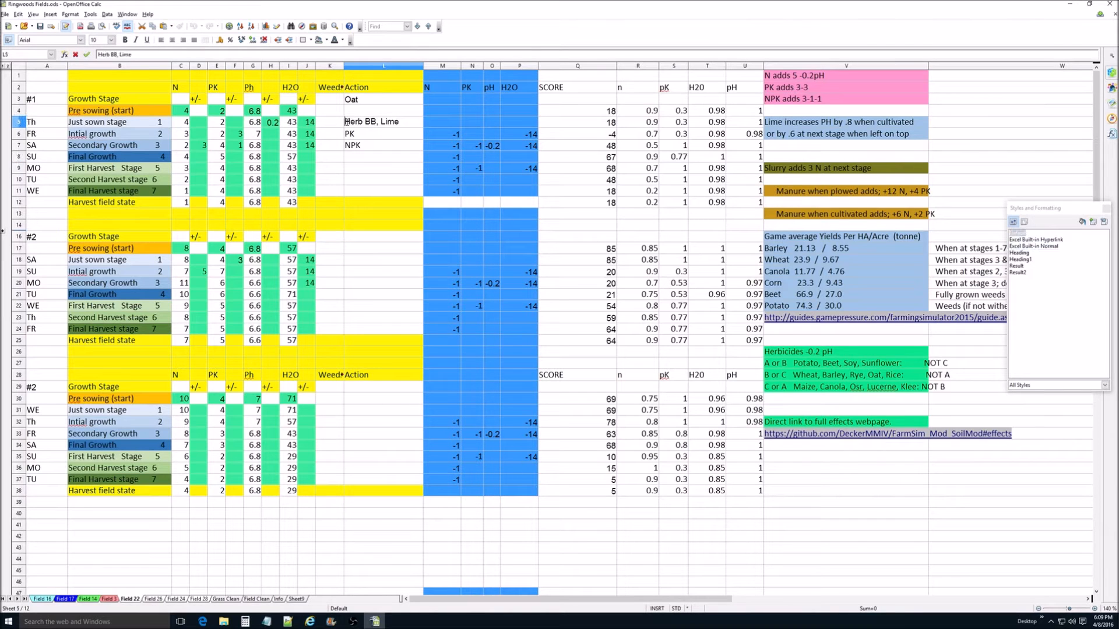
type("N,")
Step: Append ", Water" to the Initial growth action in block #1, set that row's H2O adjustment to 28, and check the H2O values
double_click(362, 133)
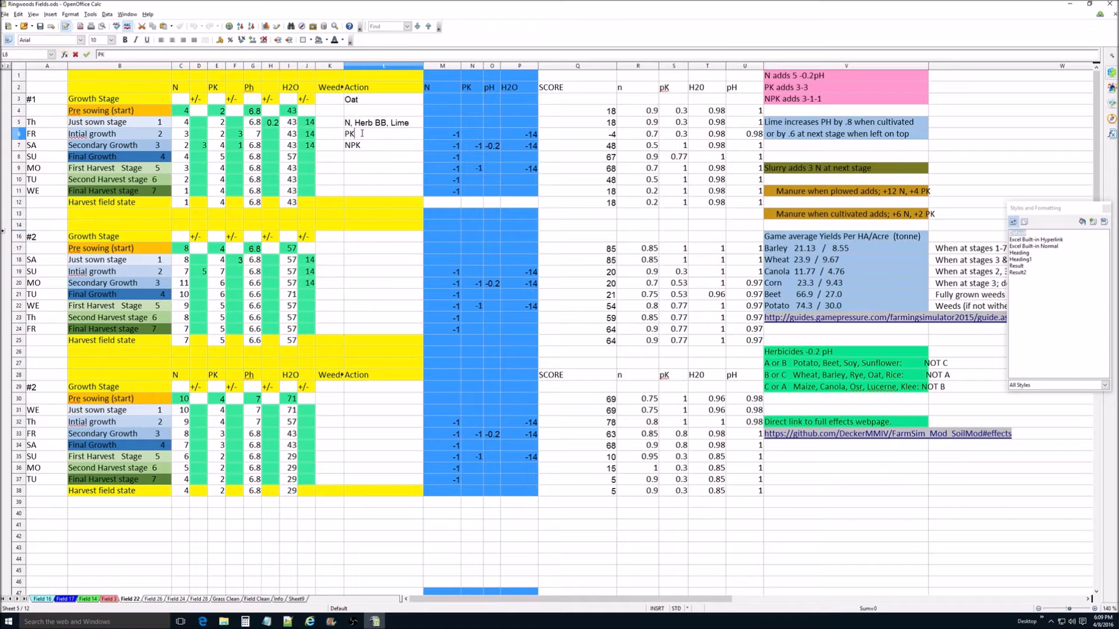
type(", Water")
key("Return")
left_click(313, 136)
type("28")
key("Return")
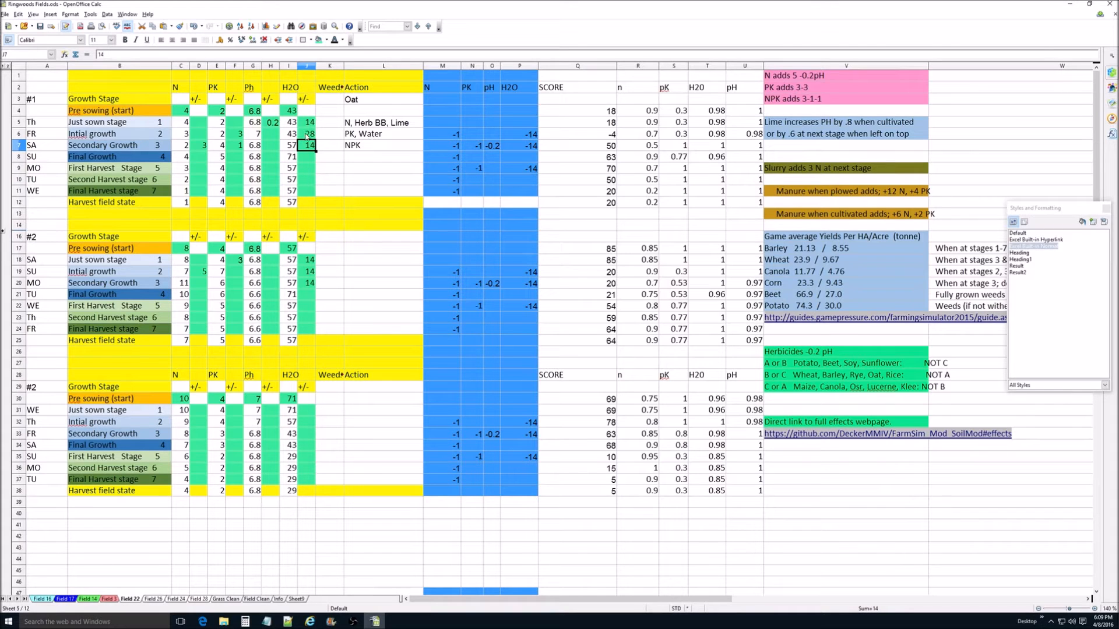
left_click(294, 168)
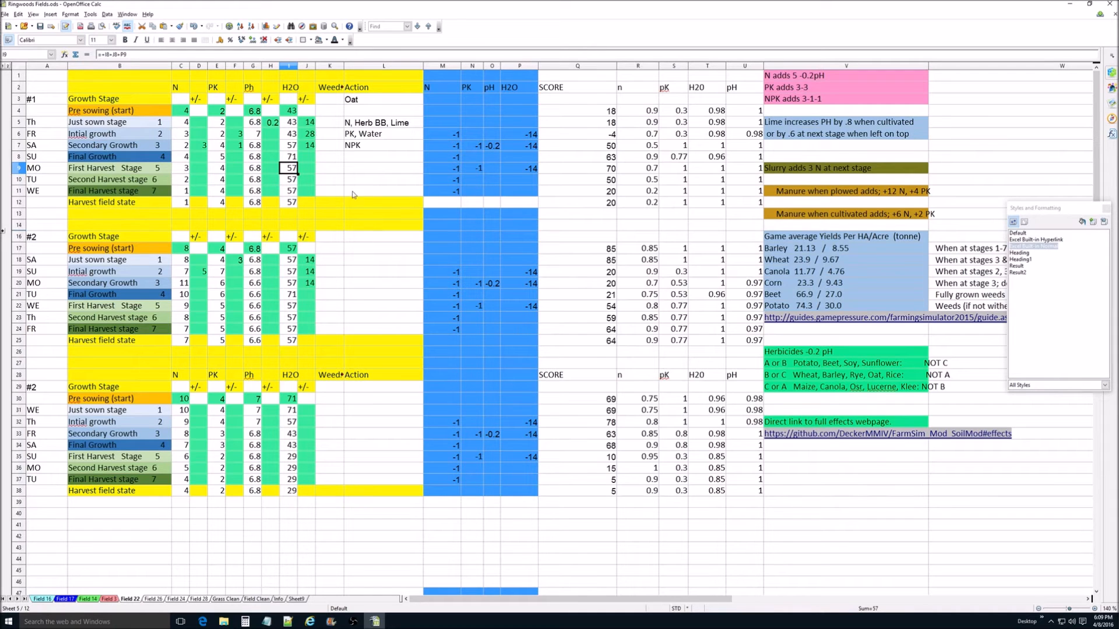
left_click(291, 111)
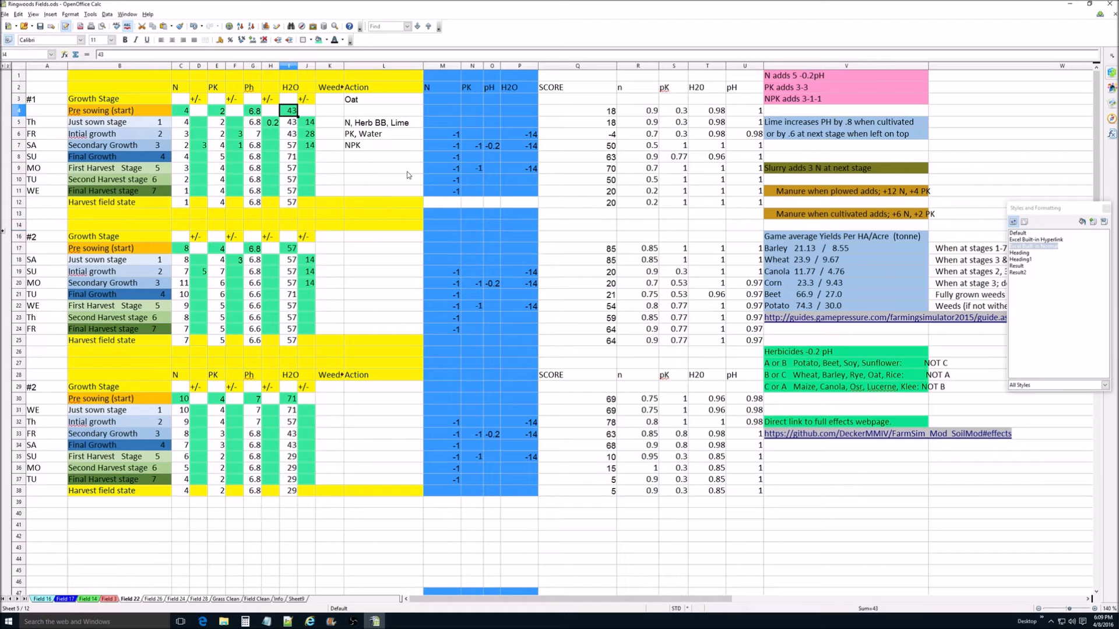
left_click(311, 134)
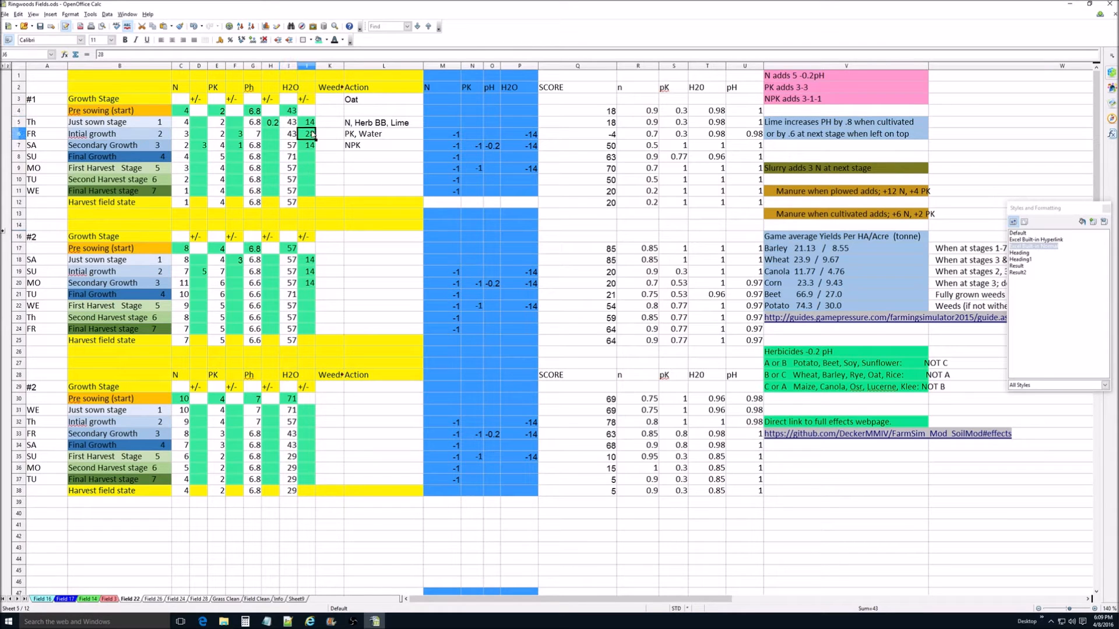
Step: Delete the "N, " prefix from the block #1 Just sown action, leaving "Herb BB, Lime"
left_click(357, 124)
double_click(357, 124)
key("BackSpace")
key("BackSpace")
key("BackSpace")
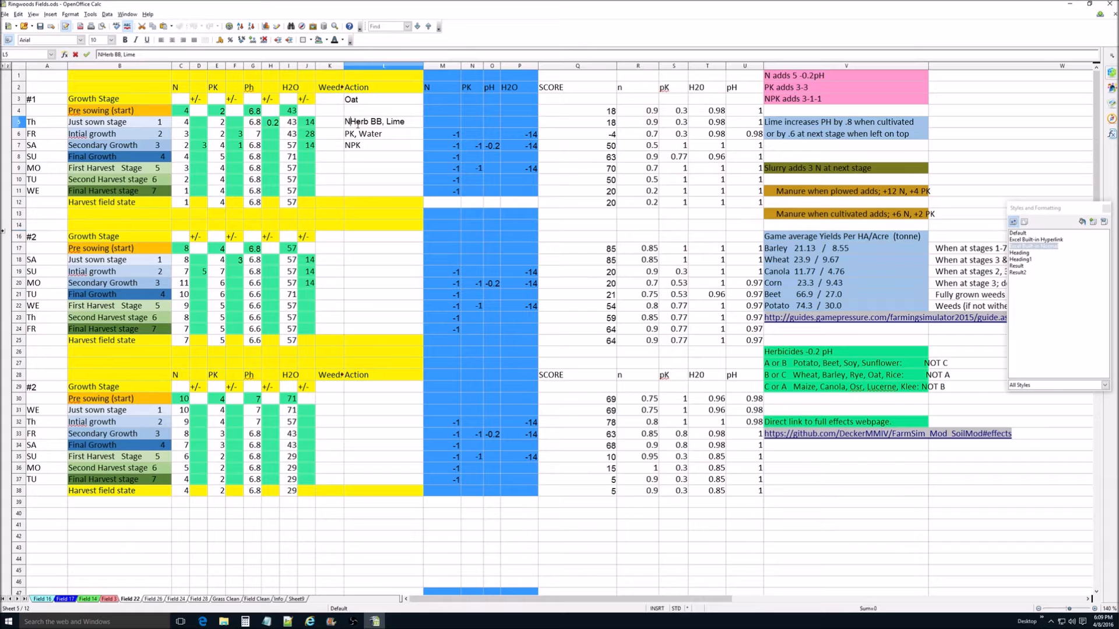
double_click(356, 136)
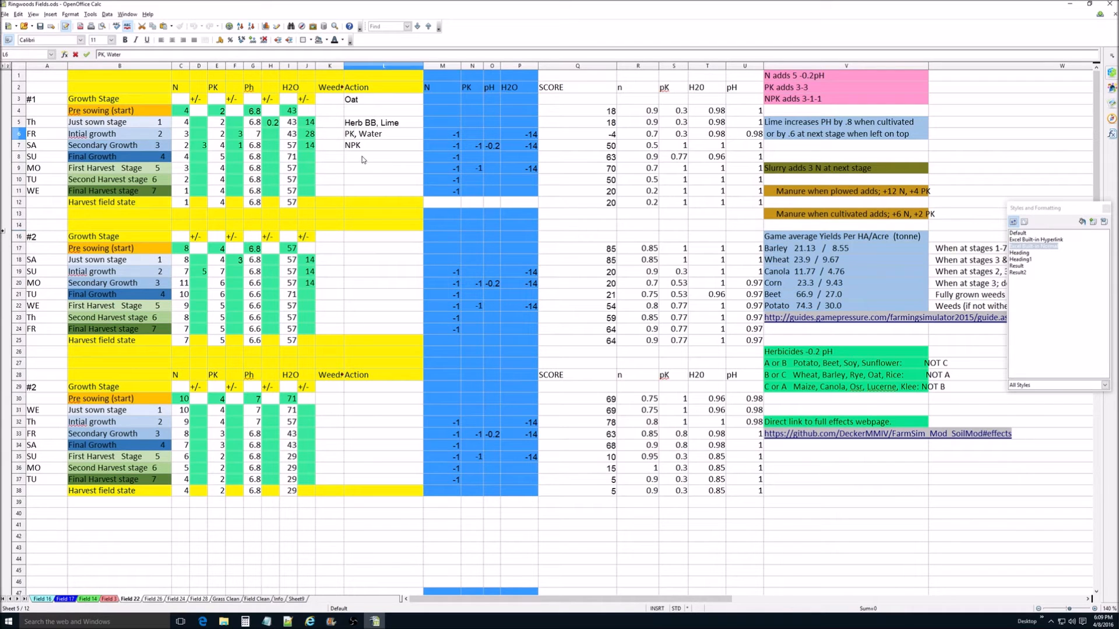
left_click(369, 156)
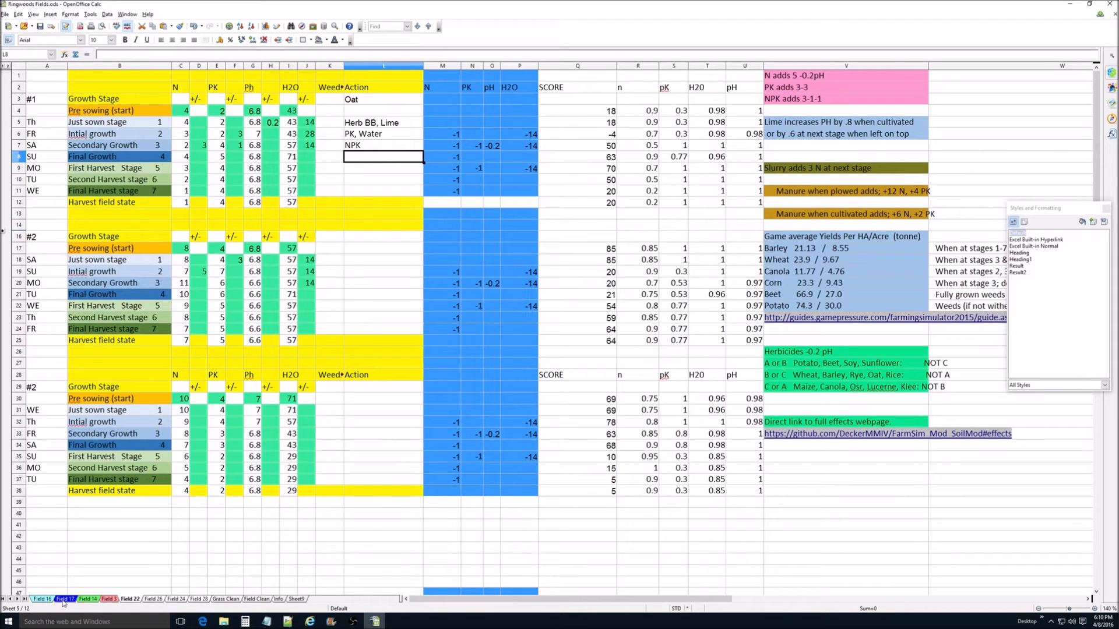
Step: Open the Field 16 sheet and review the Canola block's Pre sowing H2O value and its early stage actions
left_click(45, 601)
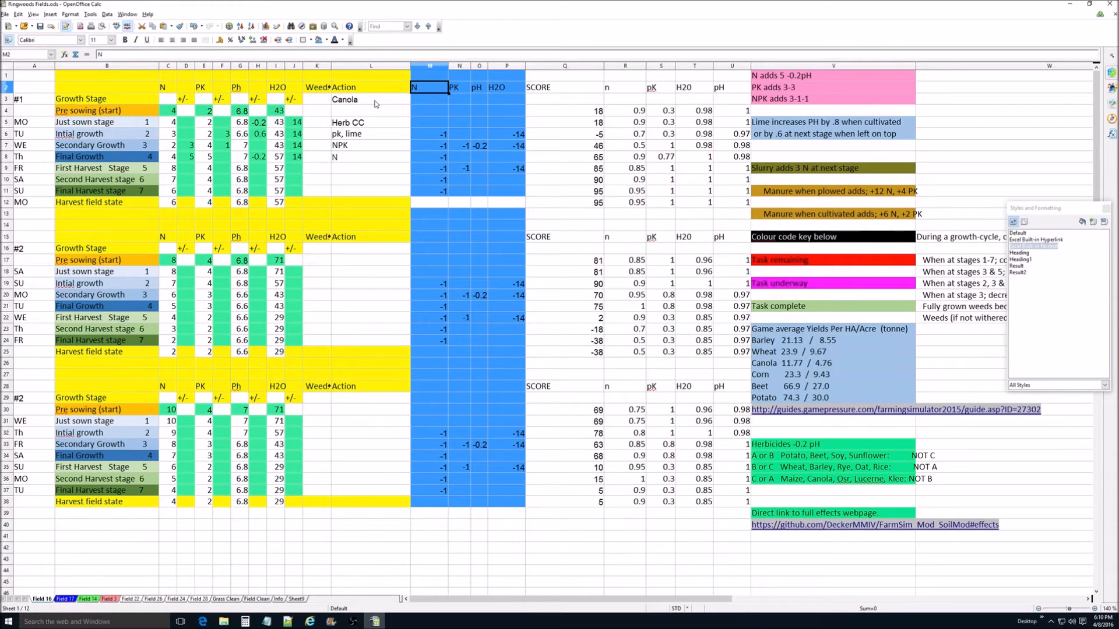
left_click(345, 101)
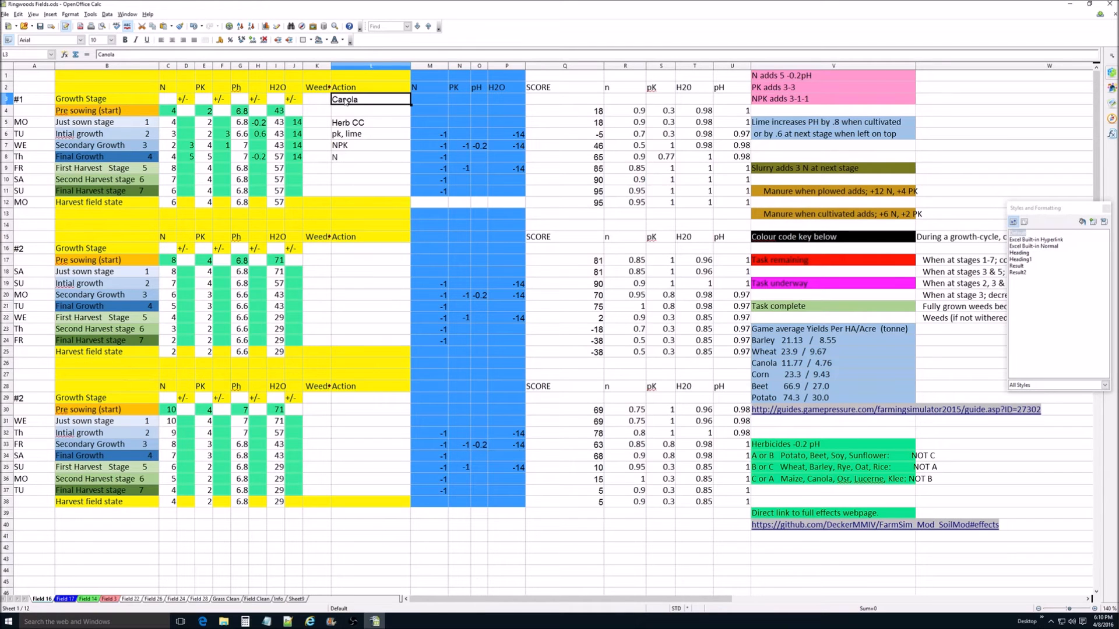
left_click(277, 112)
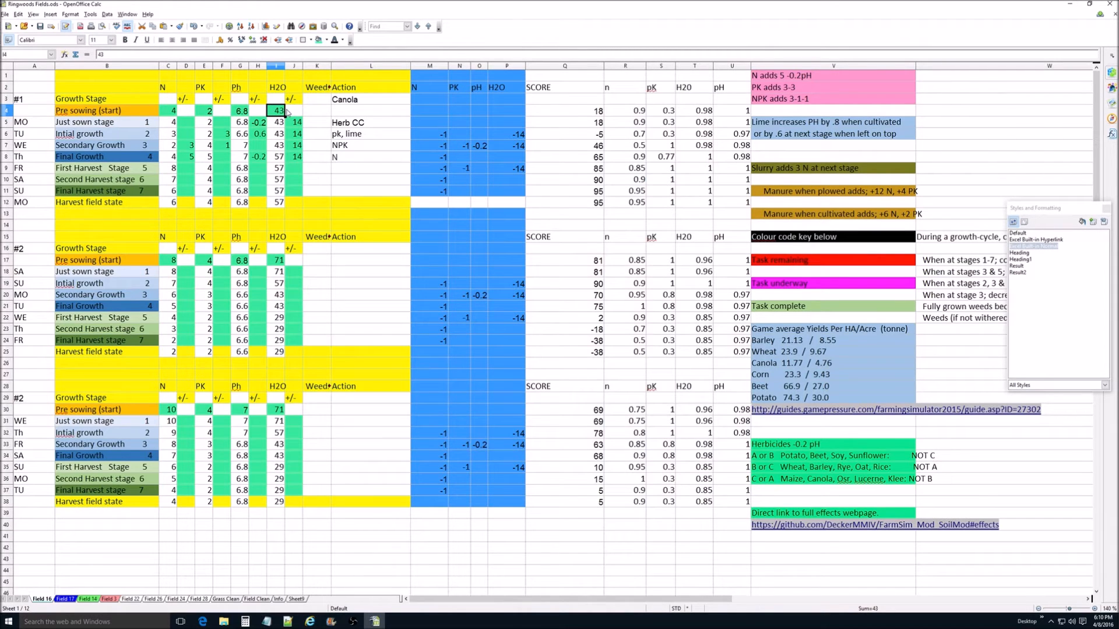
left_click(360, 124)
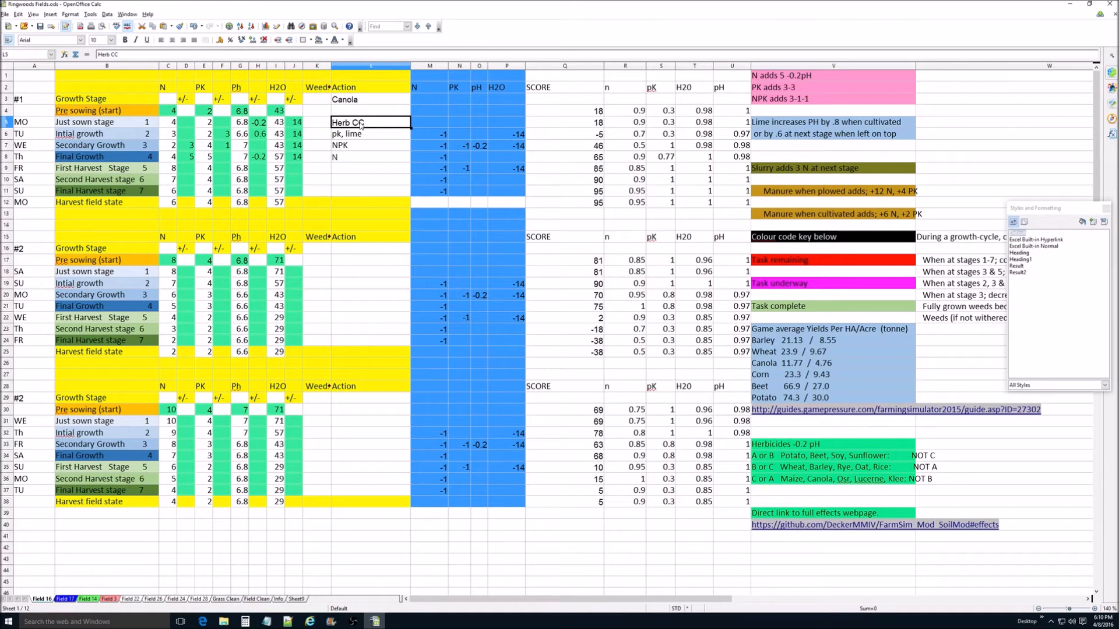
left_click(357, 135)
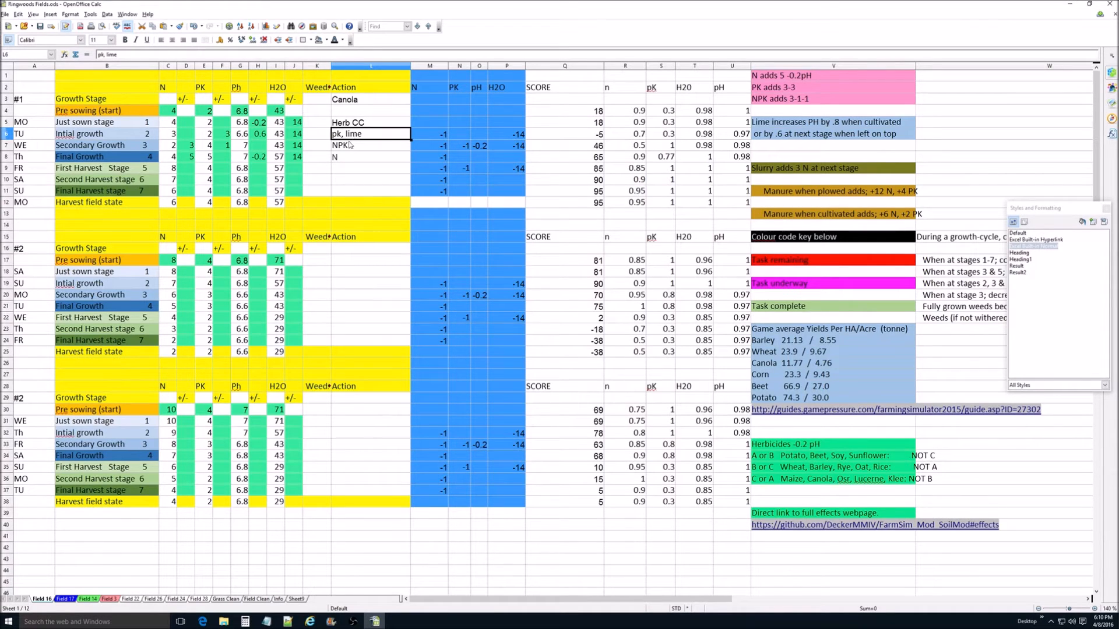
Step: Review the Canola block's Just sown and Initial growth actions on Field 16 against their pH adjustments
left_click(350, 146)
left_click(349, 161)
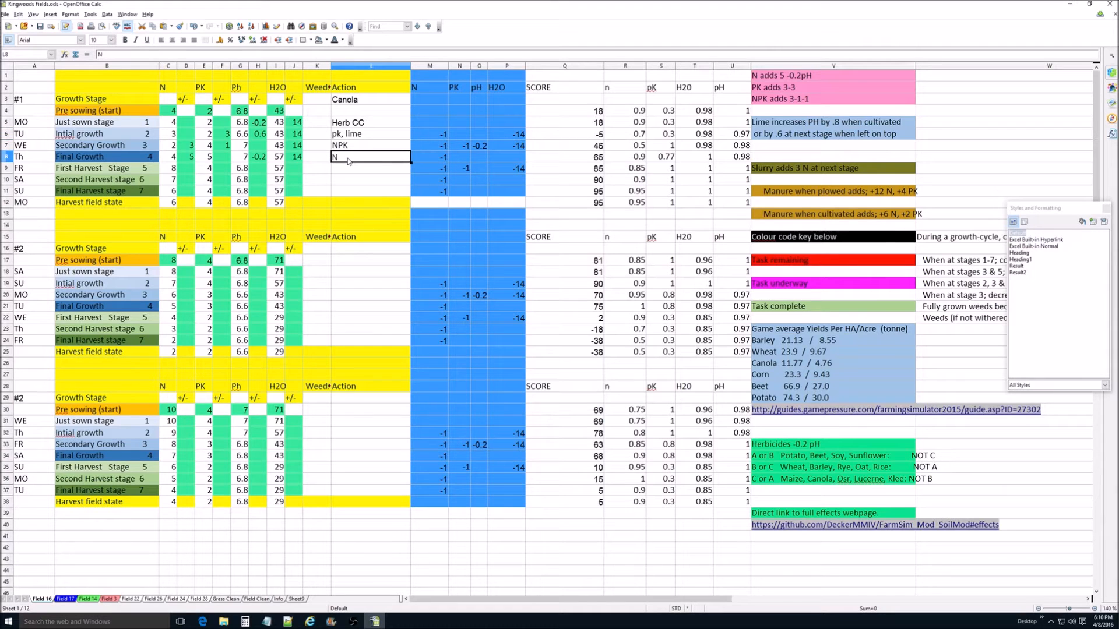
left_click(345, 126)
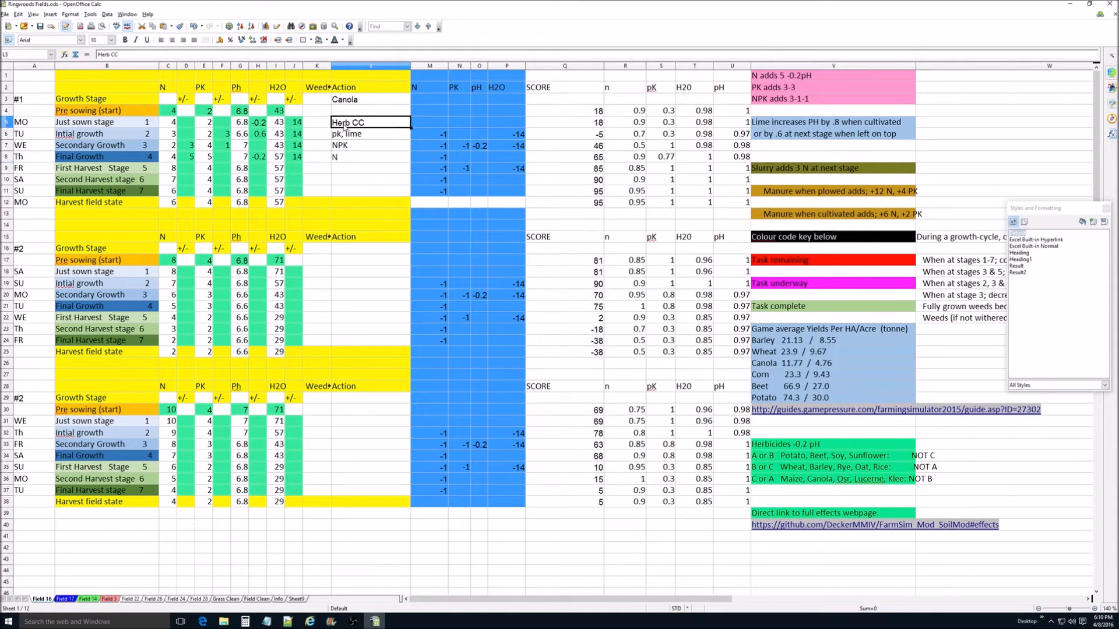
left_click(260, 126)
left_click(352, 137)
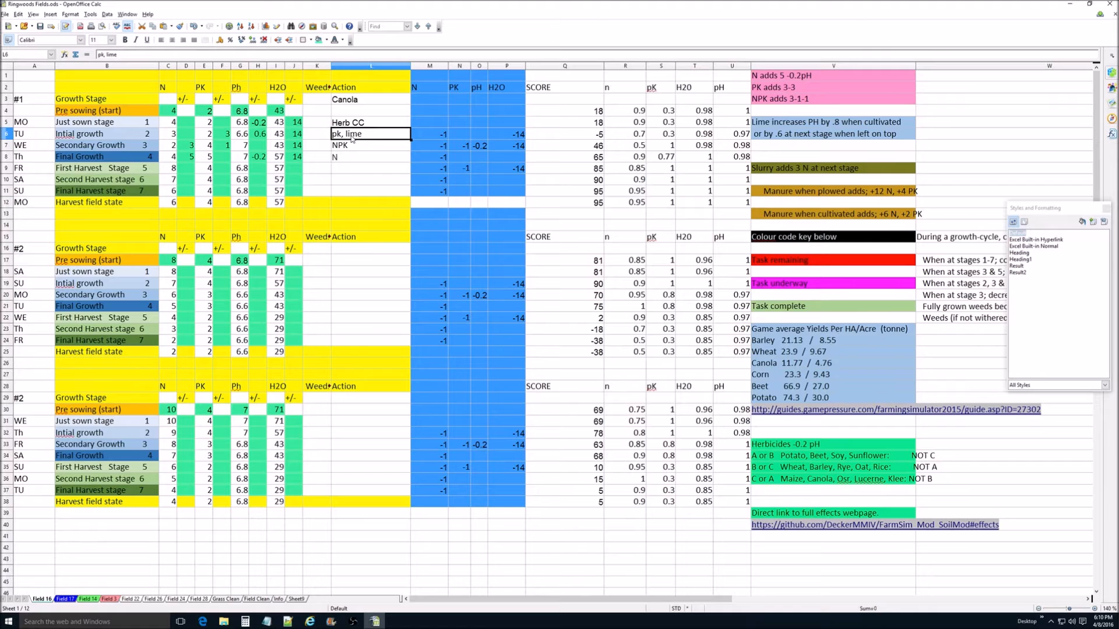
left_click(260, 136)
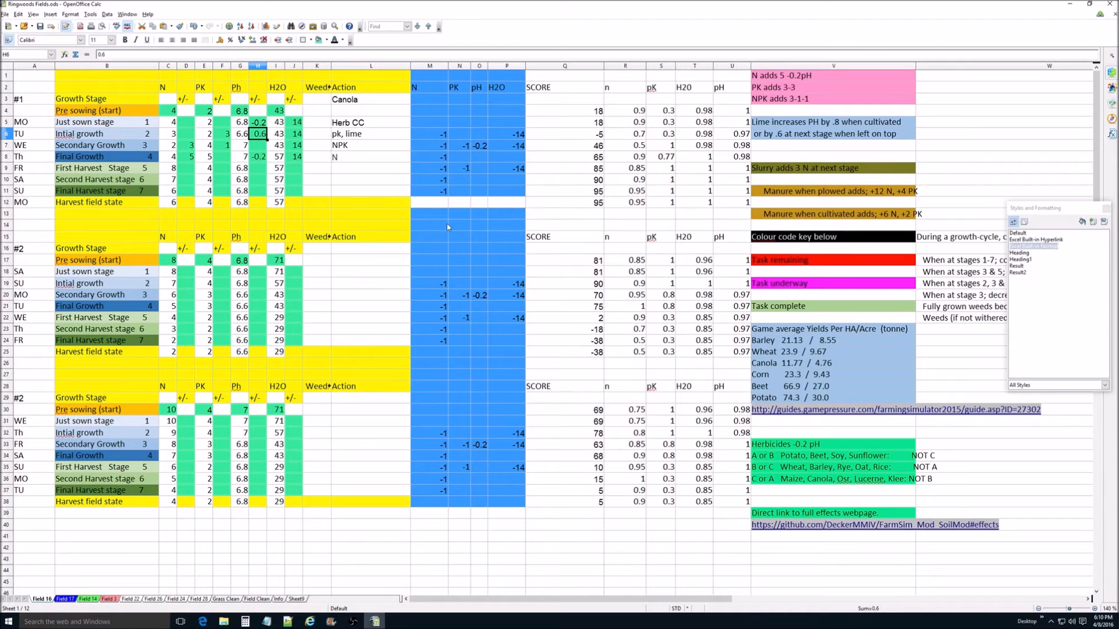
Step: Review the Secondary Growth and Final Growth actions of the Canola block with their H2O and pH adjustments, through First Harvest
left_click(342, 147)
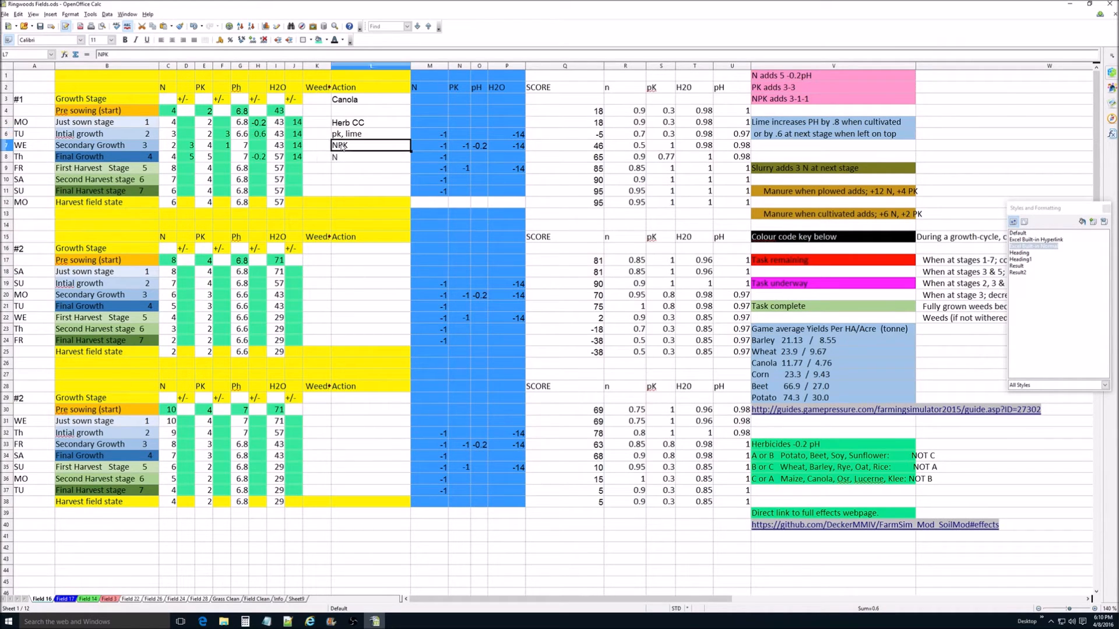
left_click(297, 146)
left_click(297, 134)
left_click(294, 157)
left_click(263, 158)
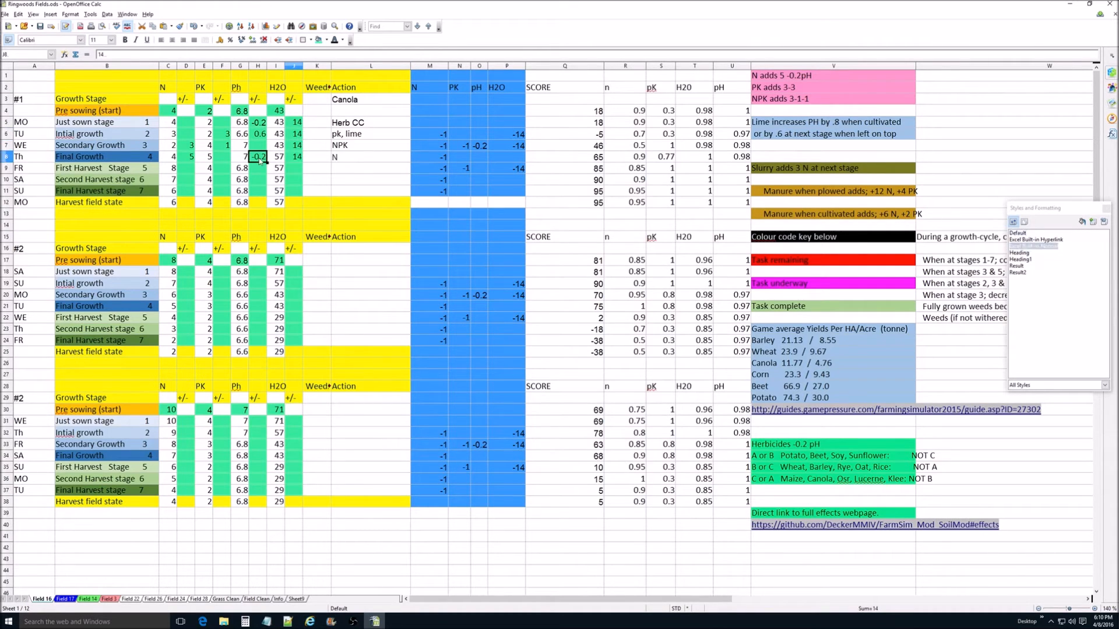
left_click(344, 158)
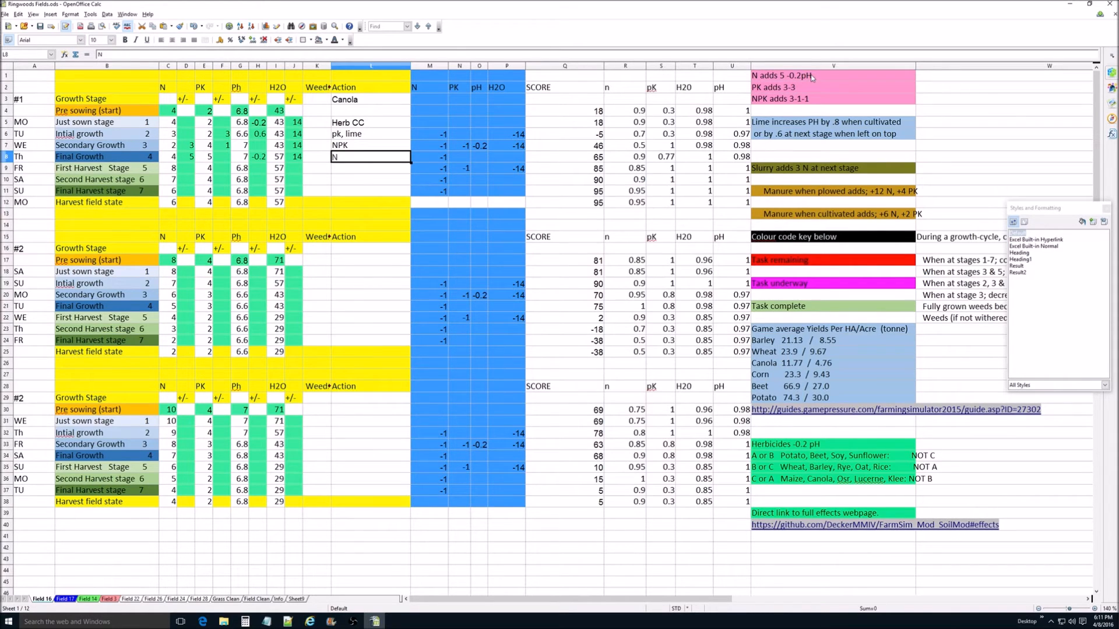
left_click(344, 170)
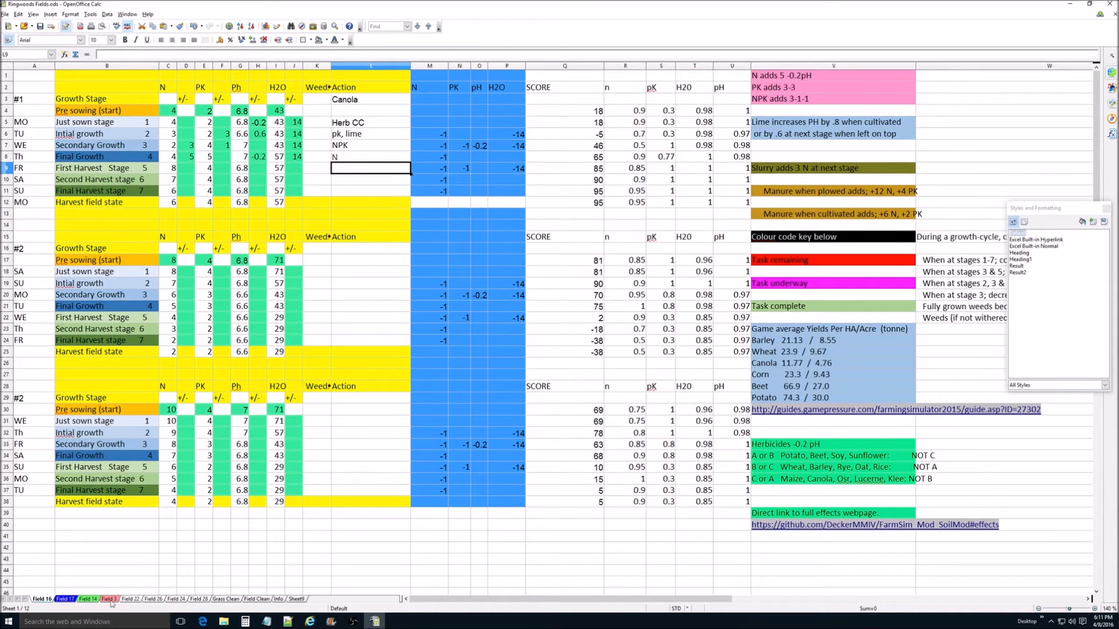
Step: Compare the crop plans on the Field 17, Field 14 and Field 3 sheets, and return to Field 16
left_click(71, 601)
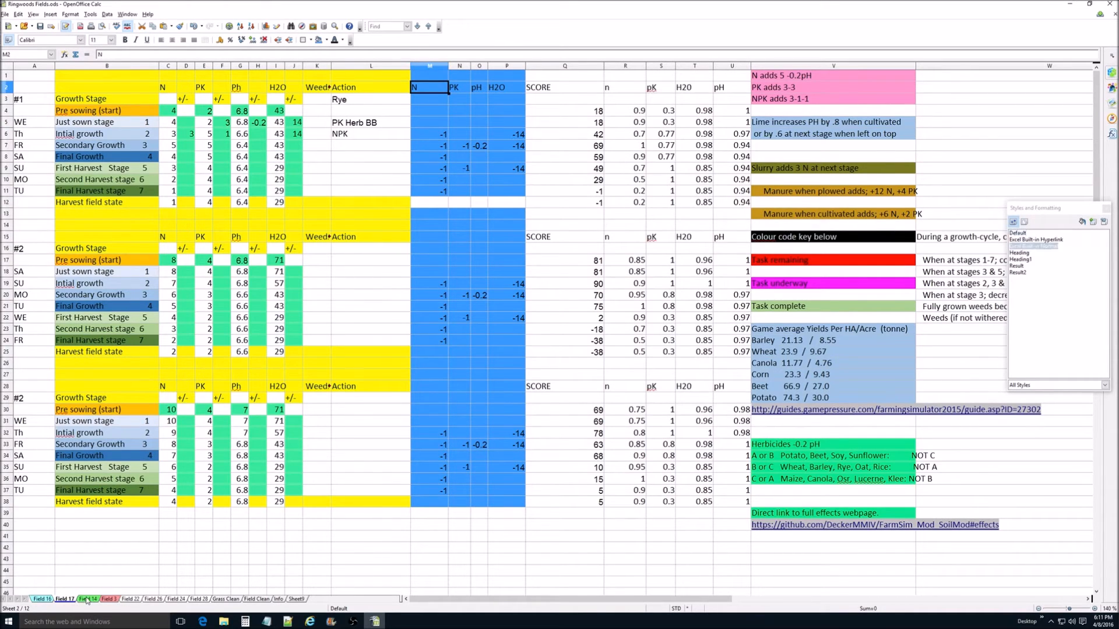
left_click(92, 600)
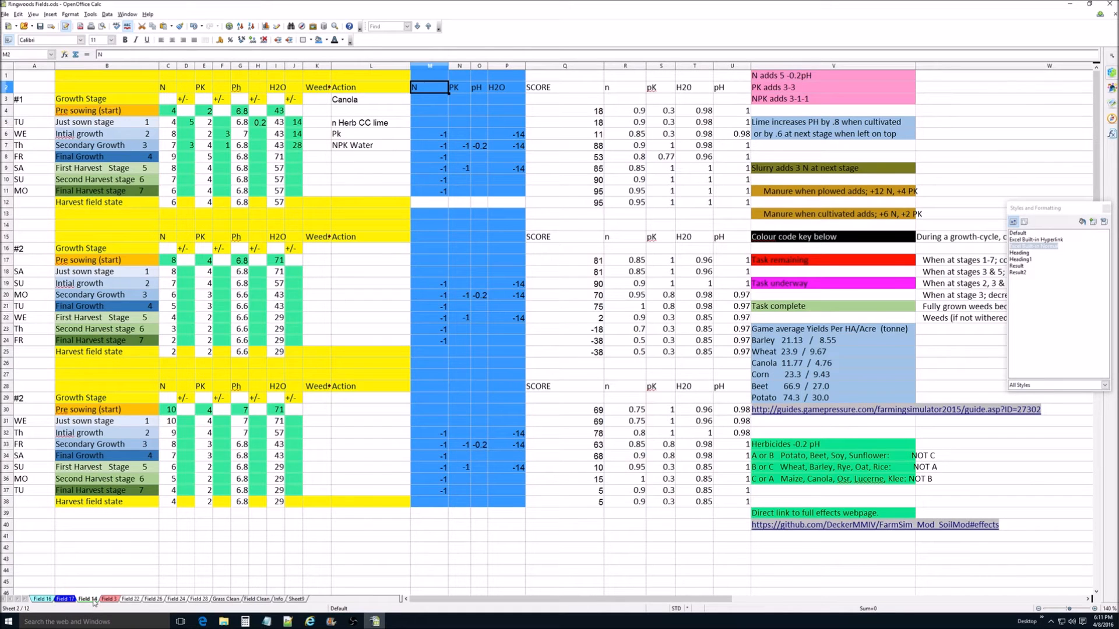
left_click(108, 601)
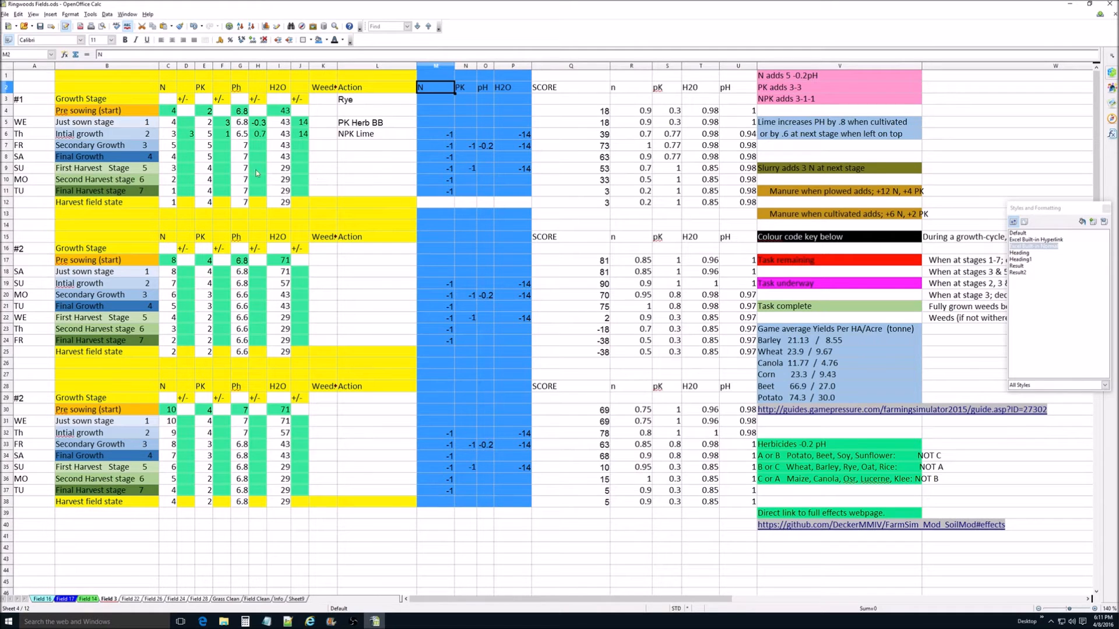
left_click(67, 600)
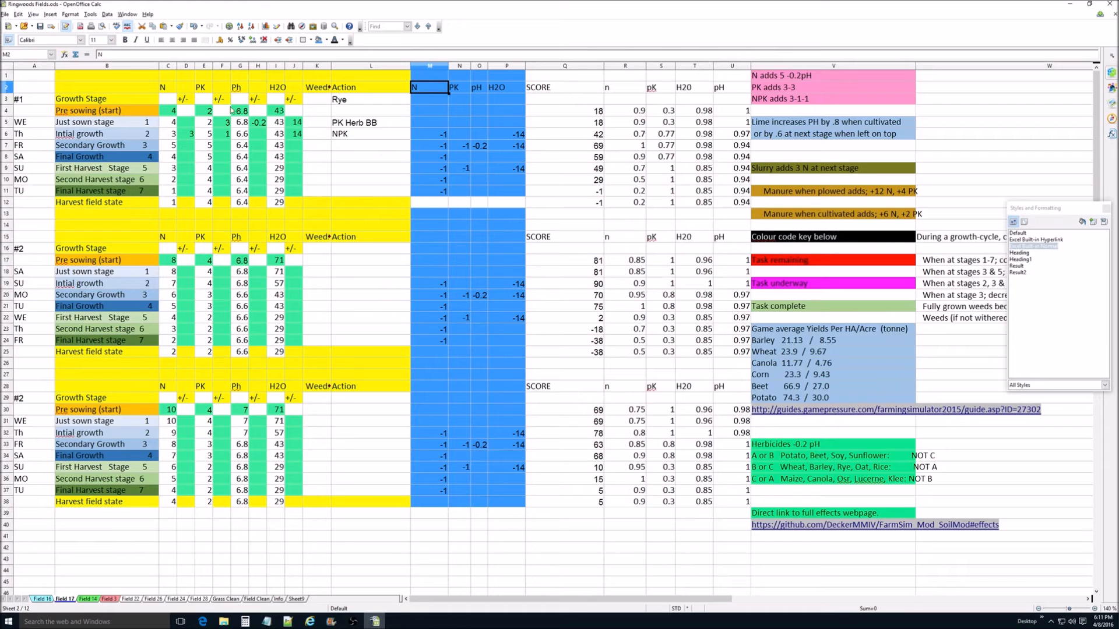
left_click(41, 599)
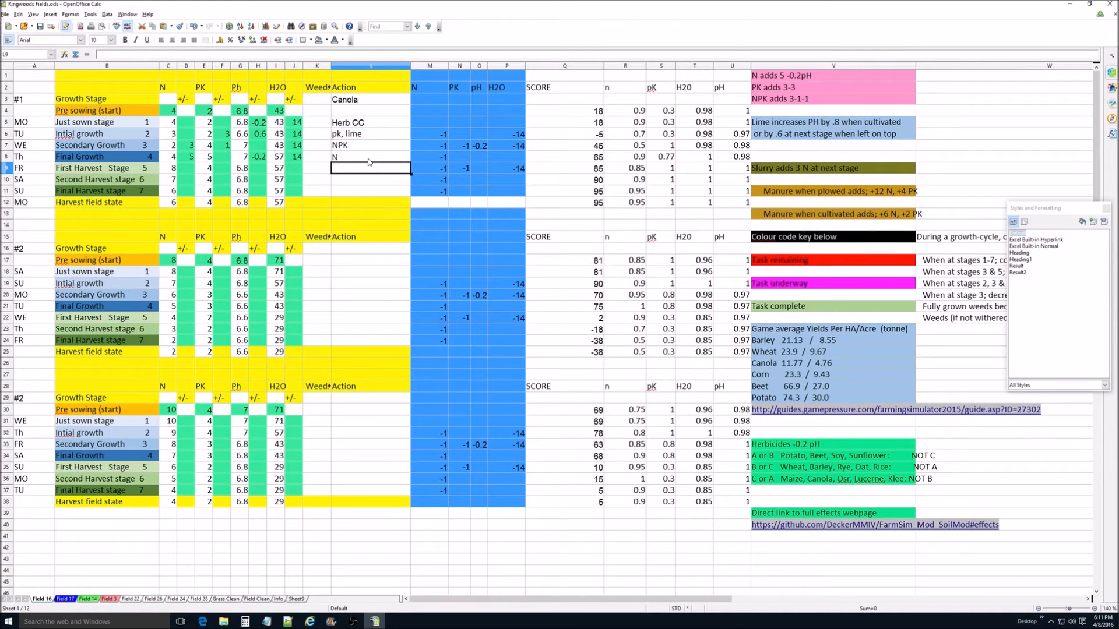
Step: Inspect the VLOOKUP formula behind the Pre sowing n score in Field 22 cell R4 with the Function Wizard, and close the wizard
left_click(130, 599)
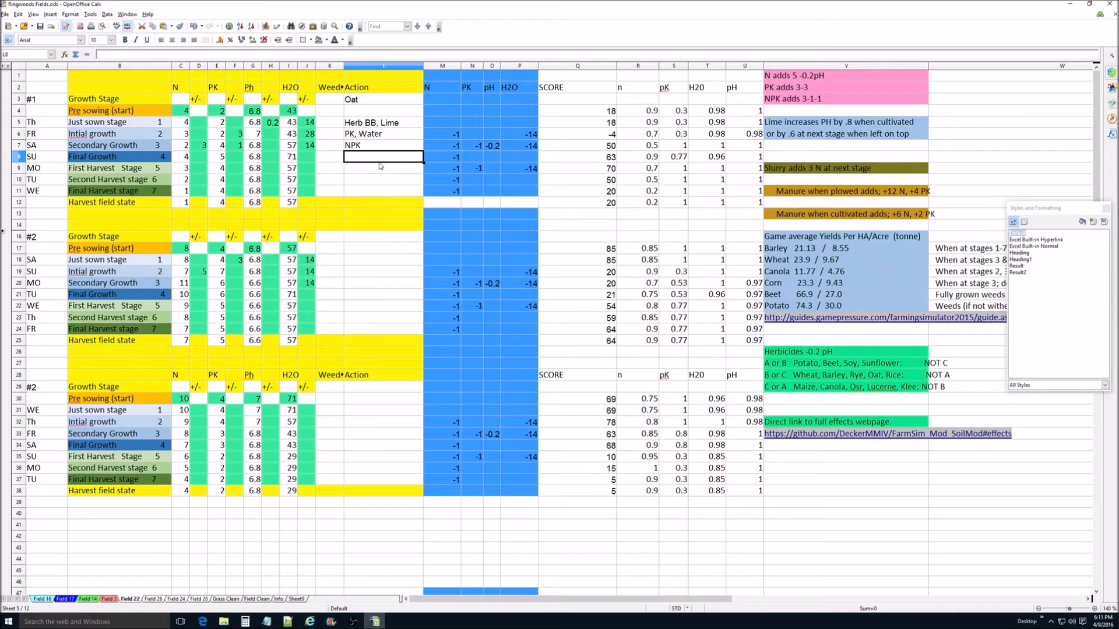
left_click(649, 112)
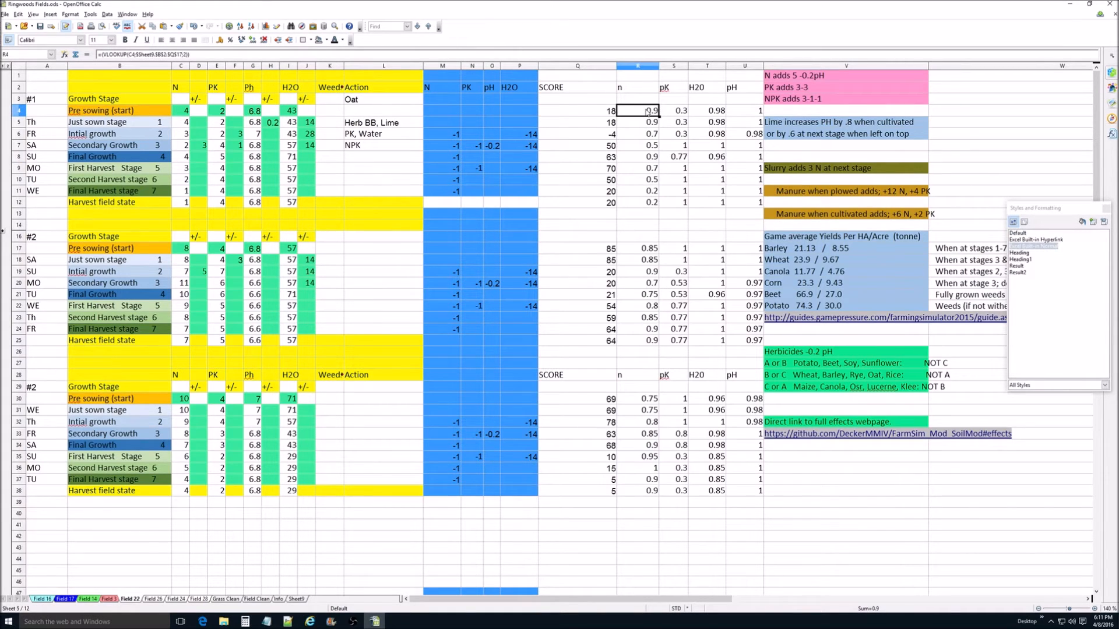
double_click(648, 112)
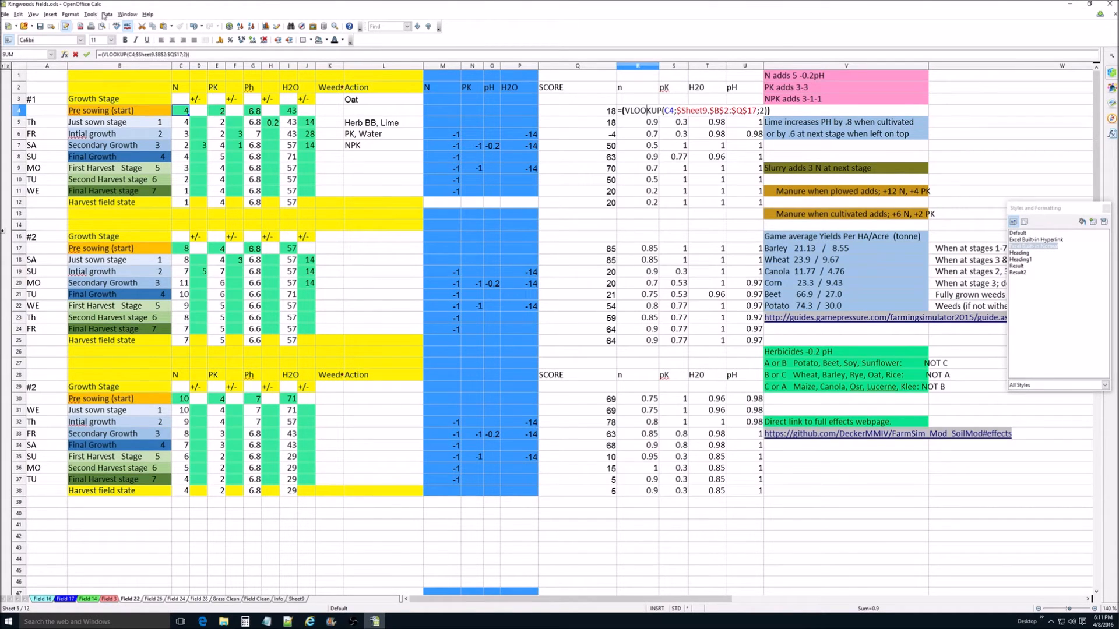
left_click(65, 55)
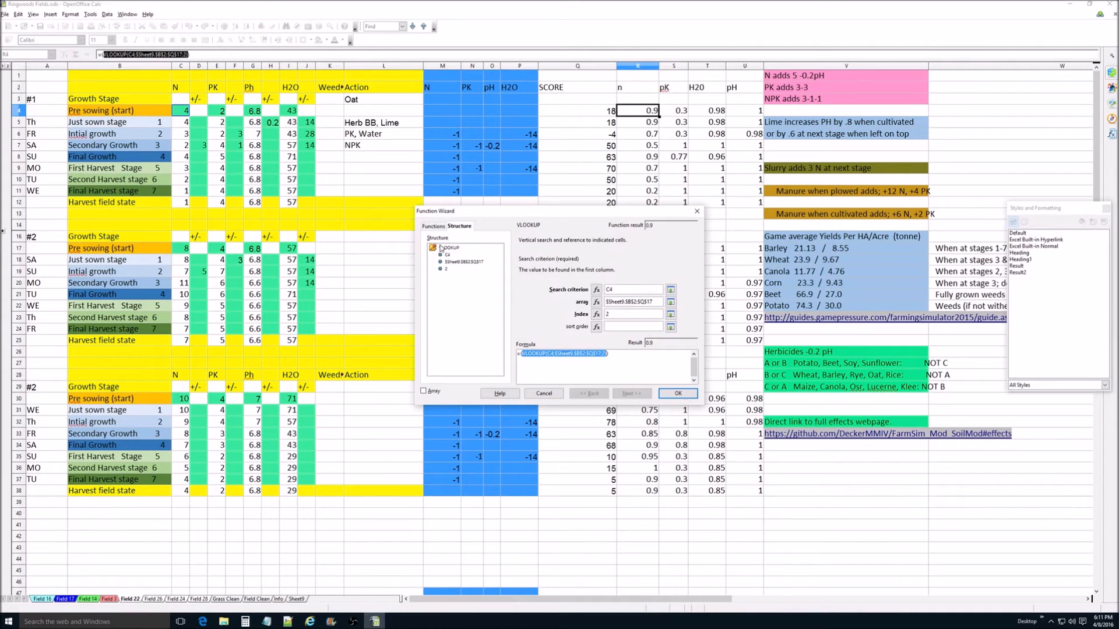
left_click(439, 227)
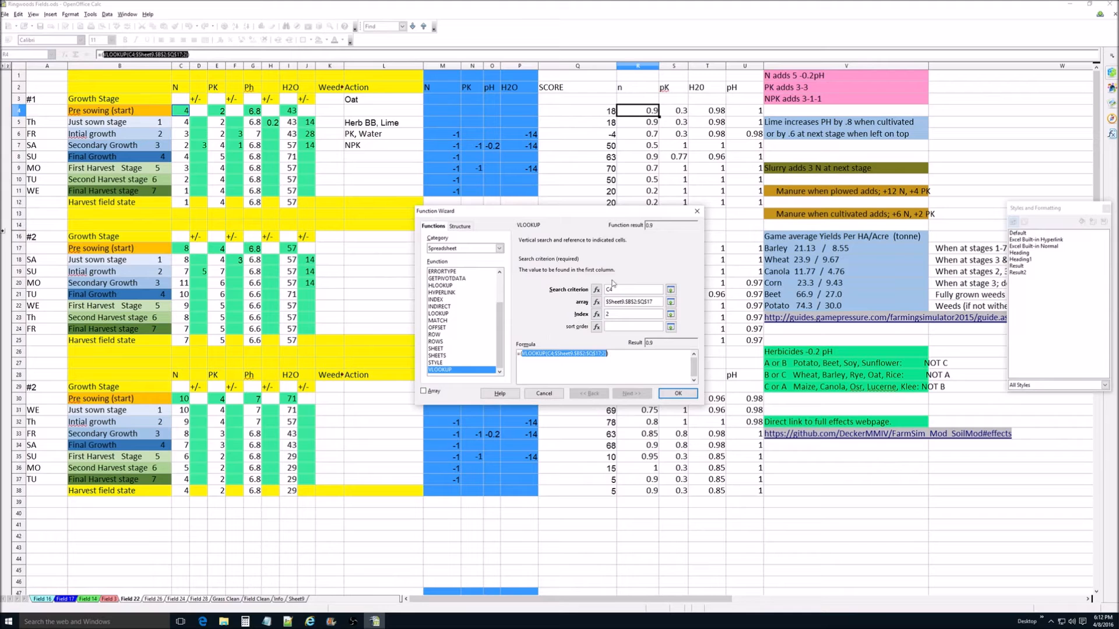
left_click(695, 213)
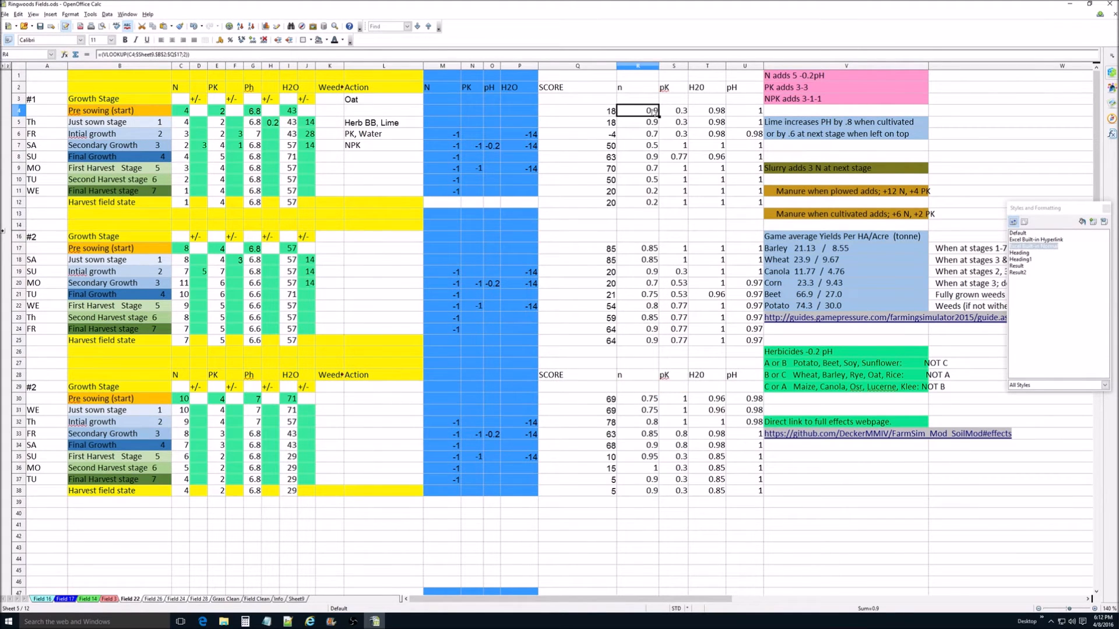
Step: Trace the R4 formula to its lookup table on Sheet9, close the Styles and Formatting window, and return to Field 22
double_click(652, 110)
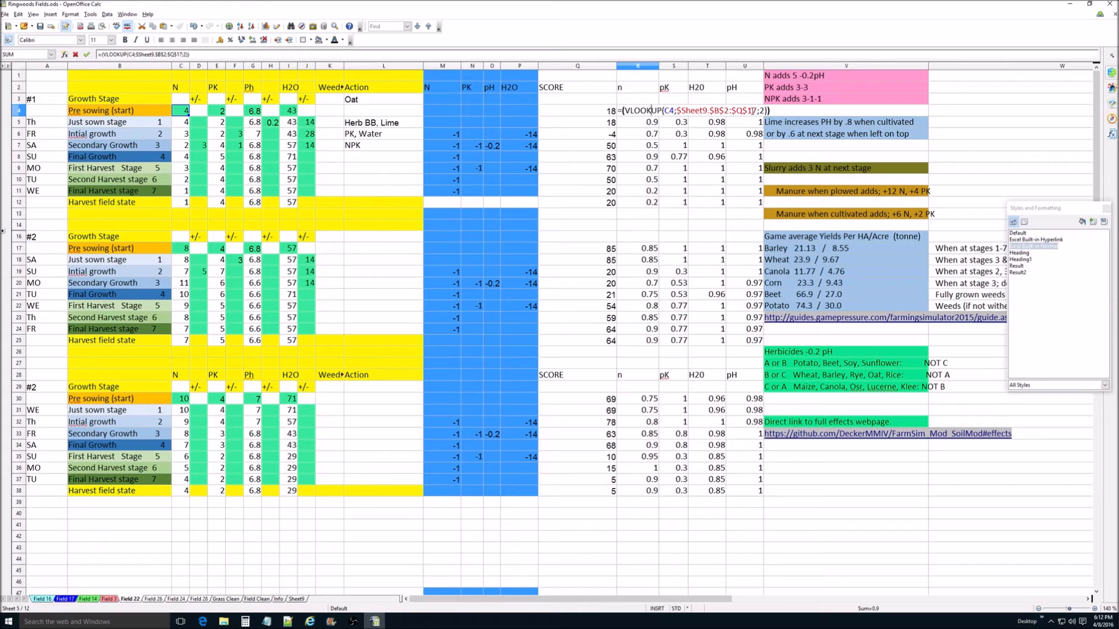
left_click(296, 599)
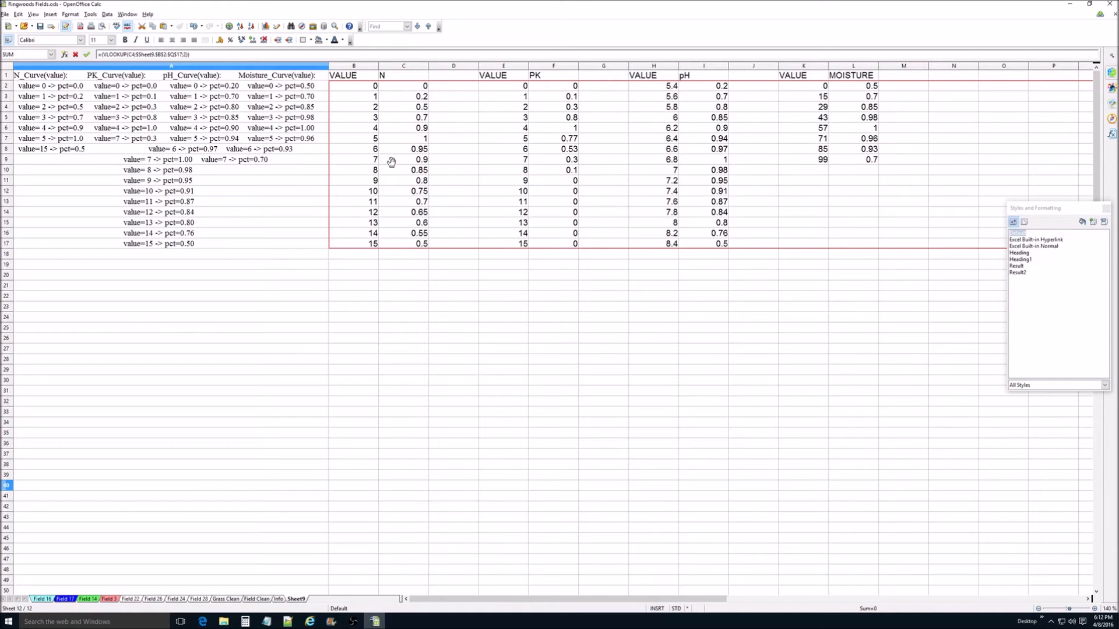
left_click(1106, 209)
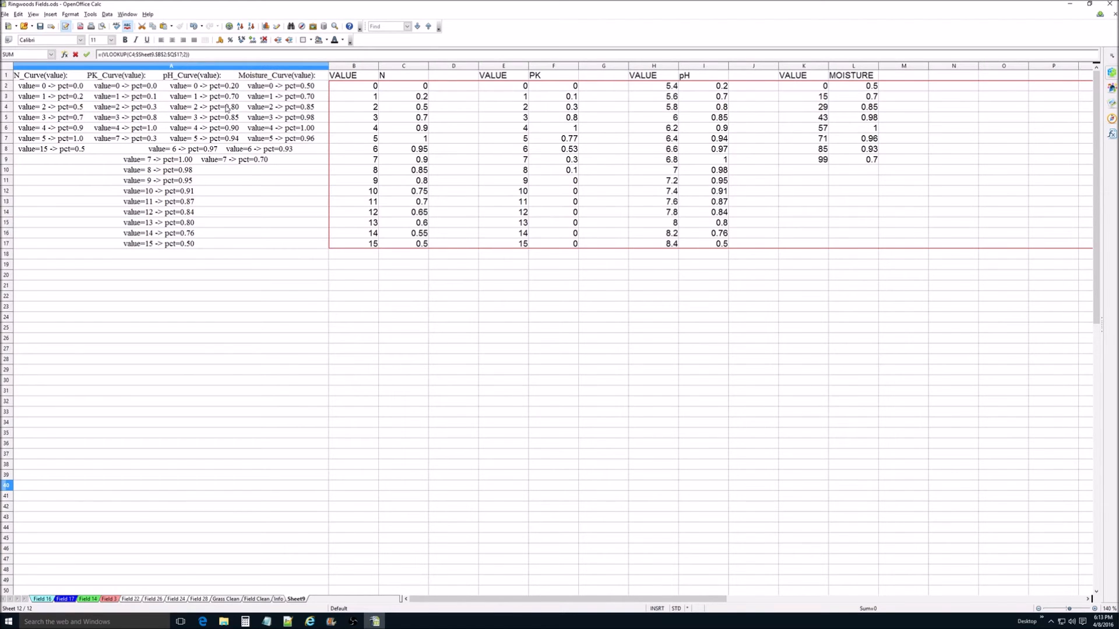
left_click(130, 599)
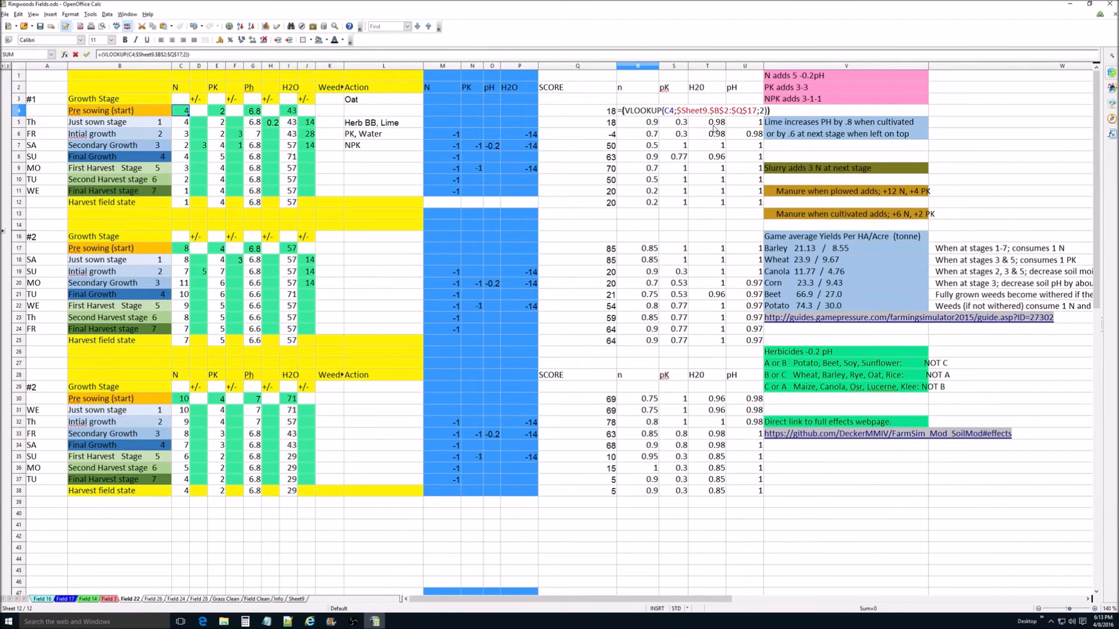
Step: Highlight the index argument in the R4 formula and check which Sheet9 column it refers to
double_click(760, 110)
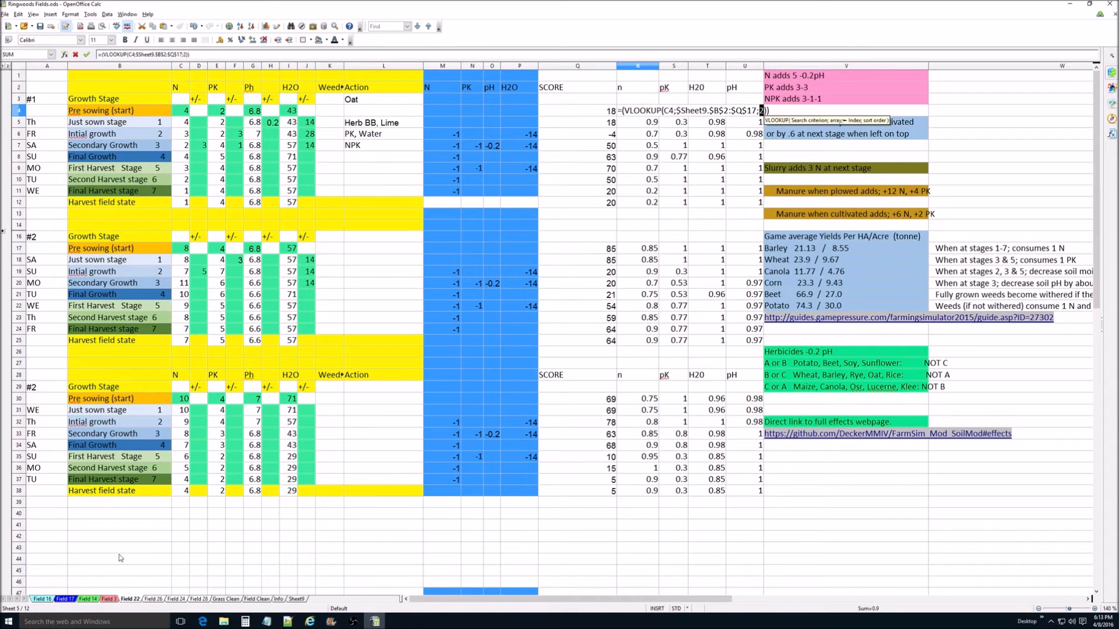
left_click(296, 600)
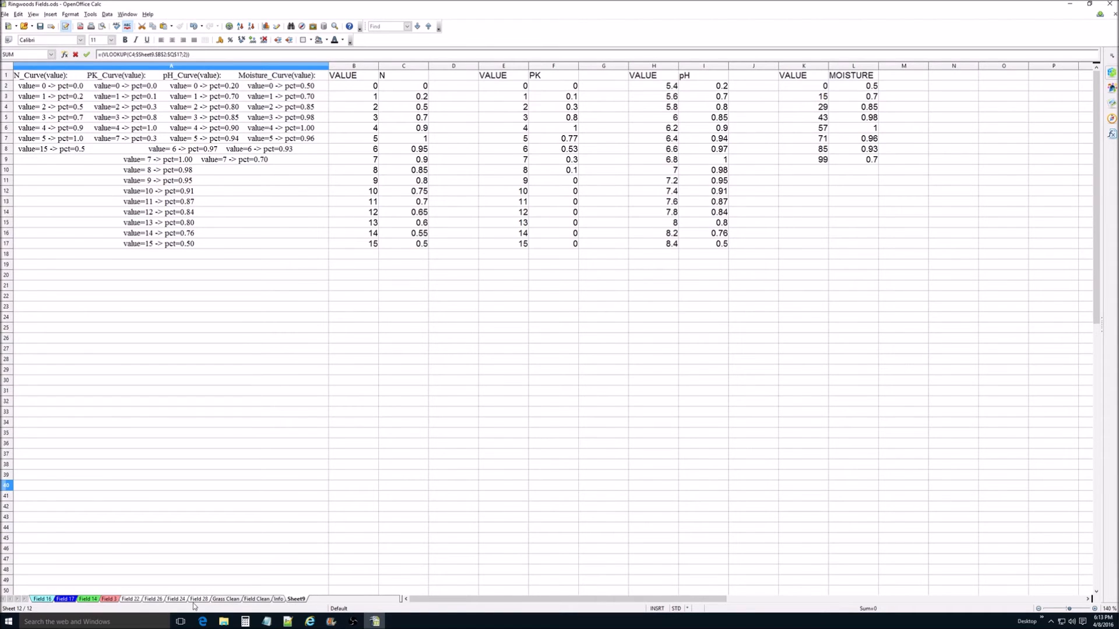
left_click(127, 599)
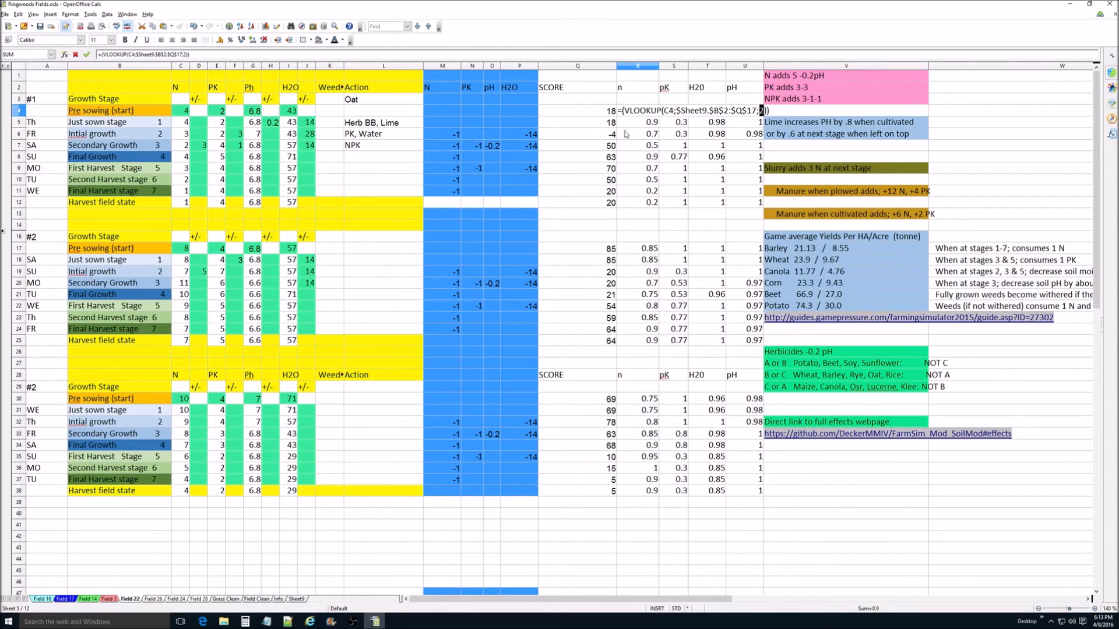
left_click(676, 102)
left_click(647, 121)
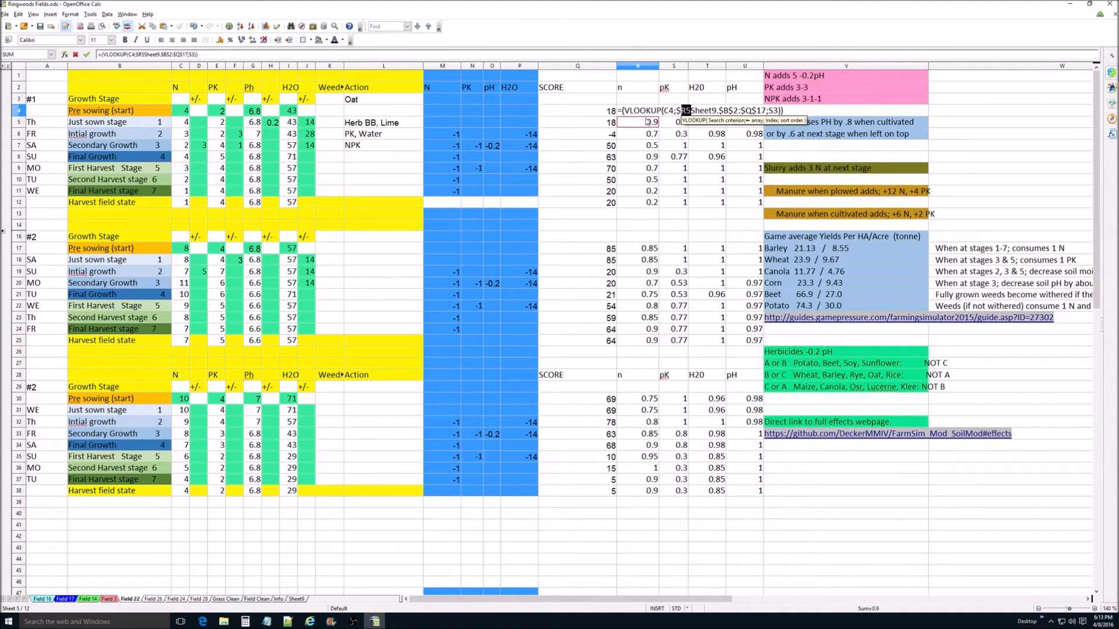
key("Escape")
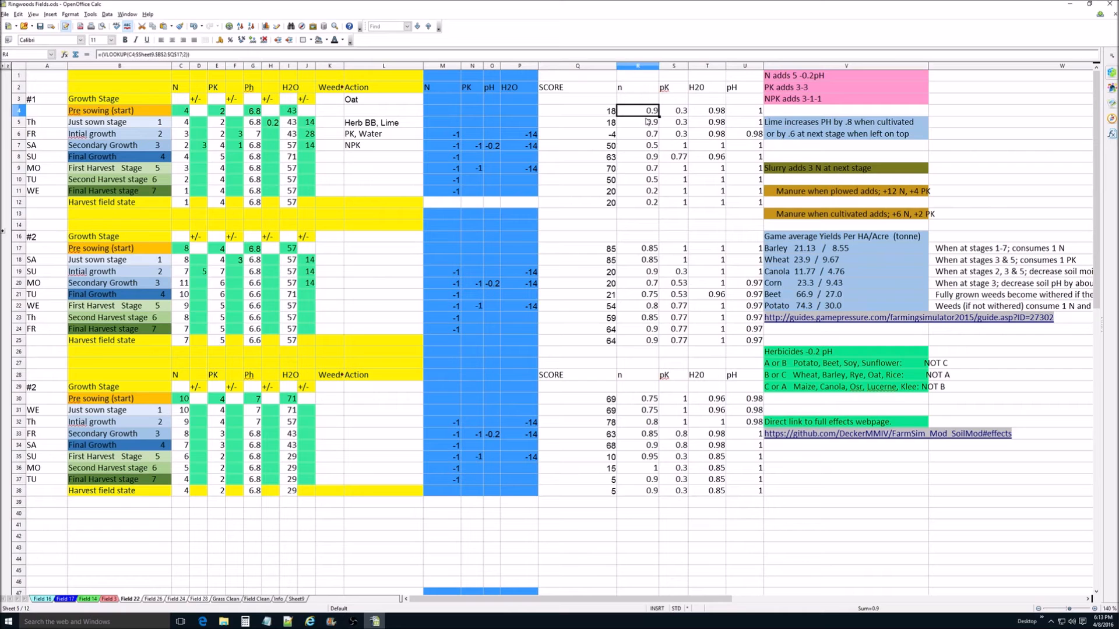
Step: Show the R4 formula's references again and examine its outlined lookup range on Sheet9, returning to Field 22
double_click(649, 111)
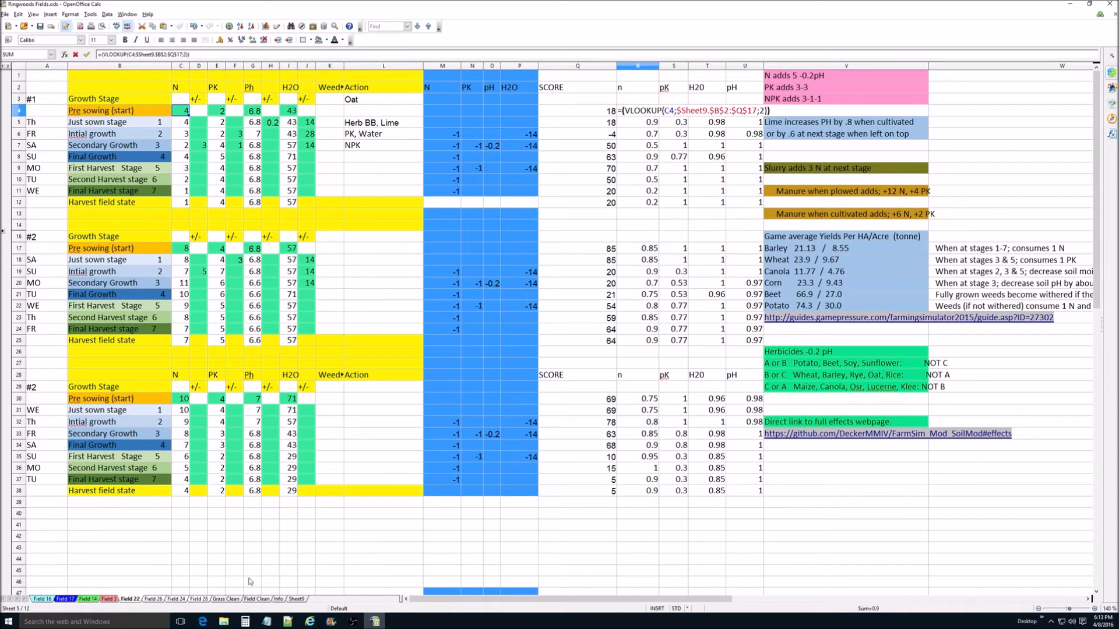
left_click(296, 600)
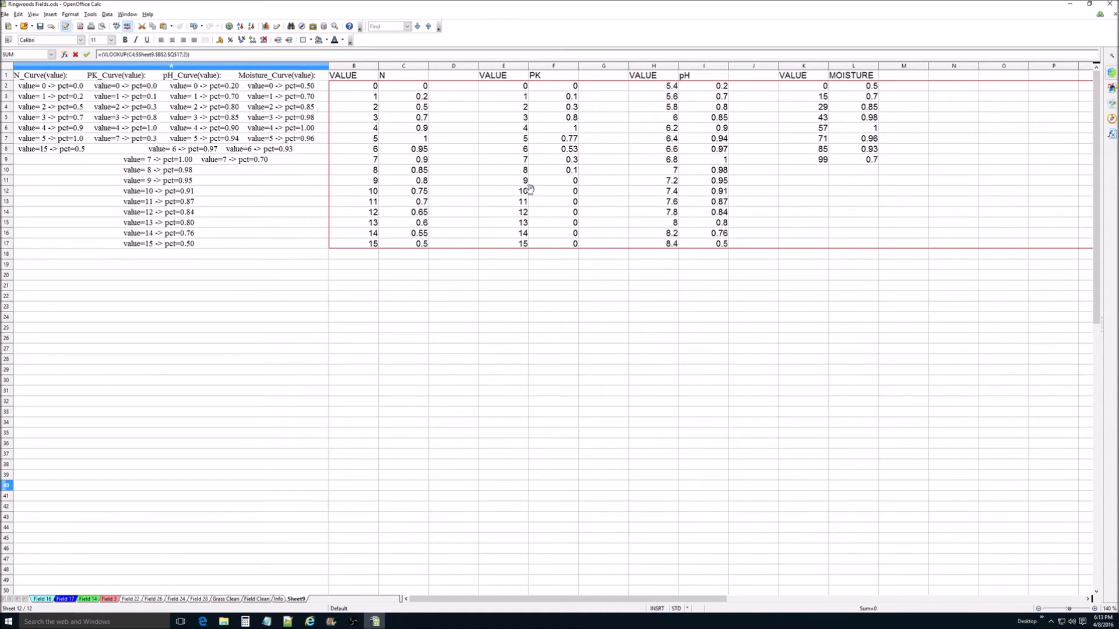
left_click(130, 599)
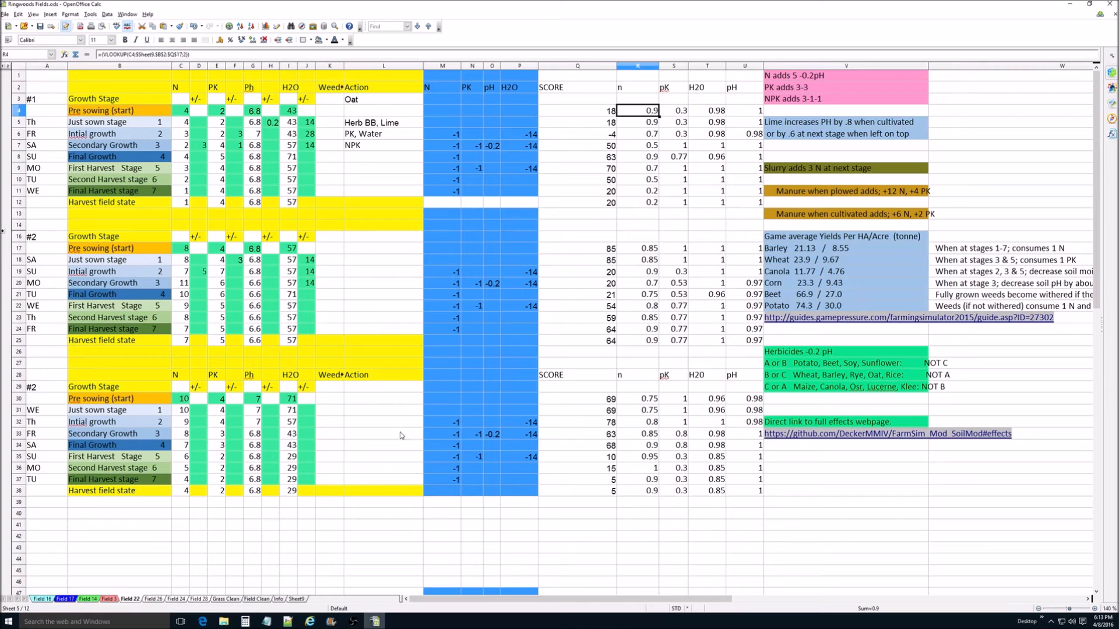
Step: Show the Pre sowing pK formula in cell S4, examine its lookup range on Sheet9, and return to Field 22
double_click(677, 116)
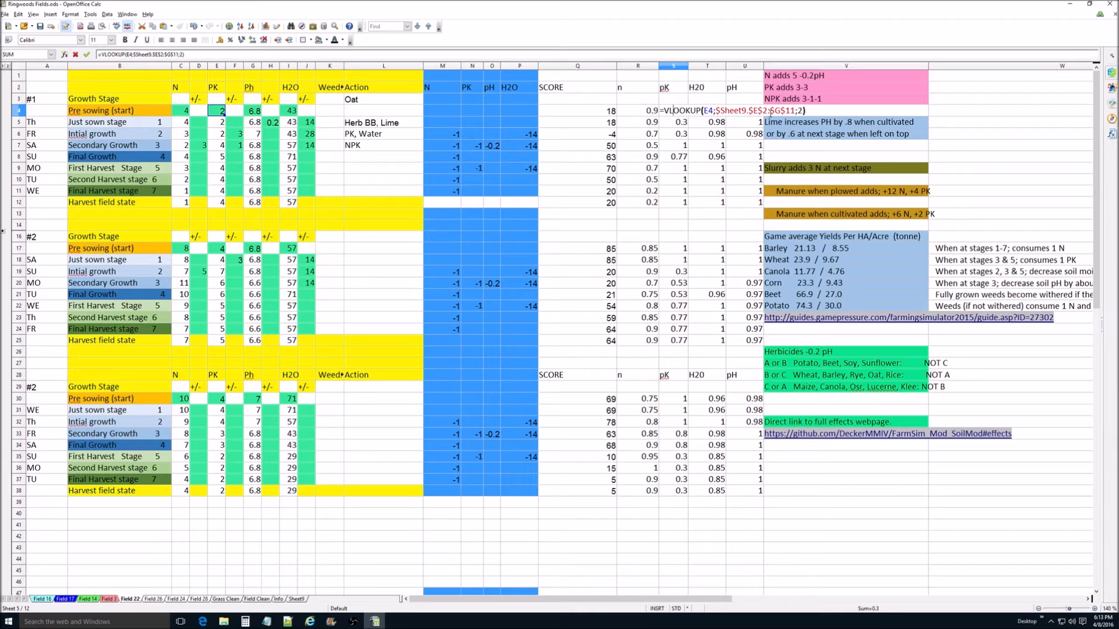
left_click(374, 622)
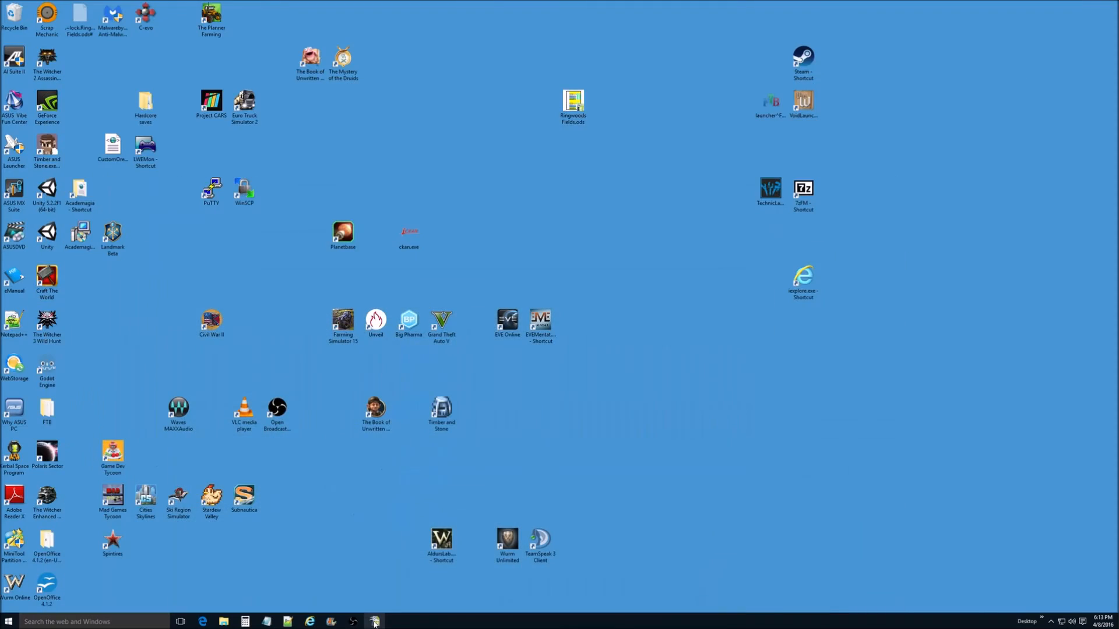
left_click(374, 622)
left_click(296, 599)
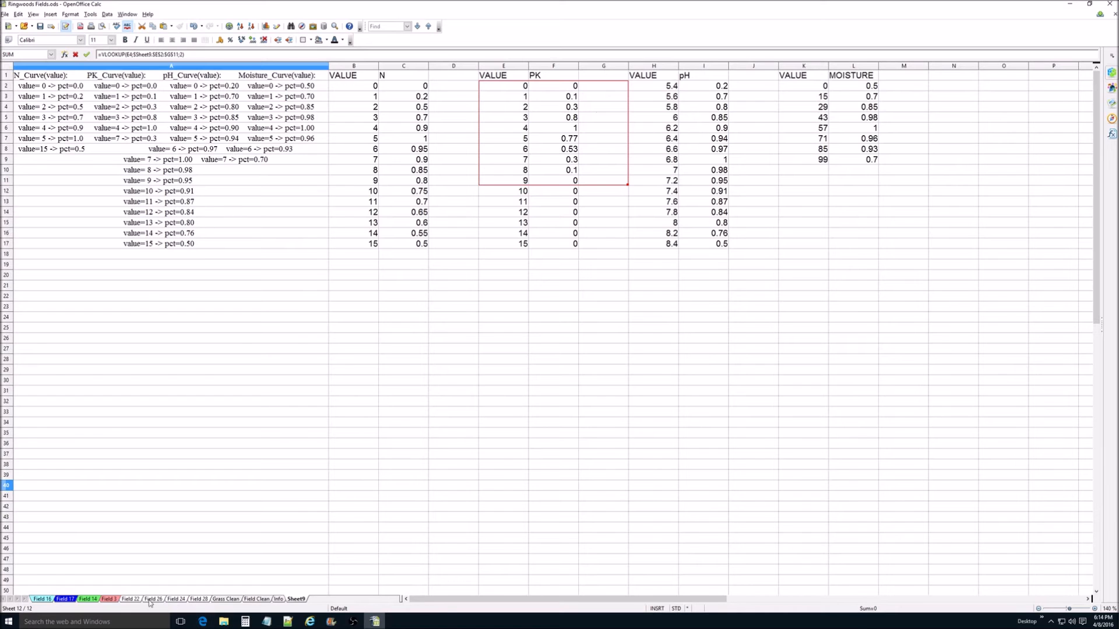
left_click(130, 599)
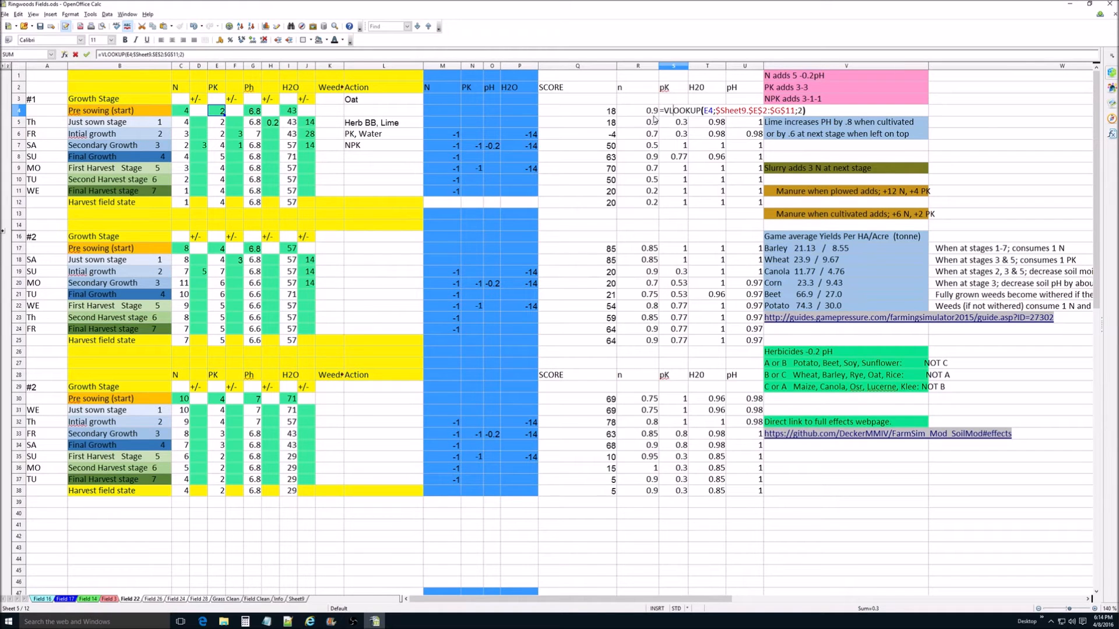
Step: Close the S4 formula, check the first block's opening H2O cells, examine the MOISTURE lookup table on Sheet9, and return to Field 22
key("Return")
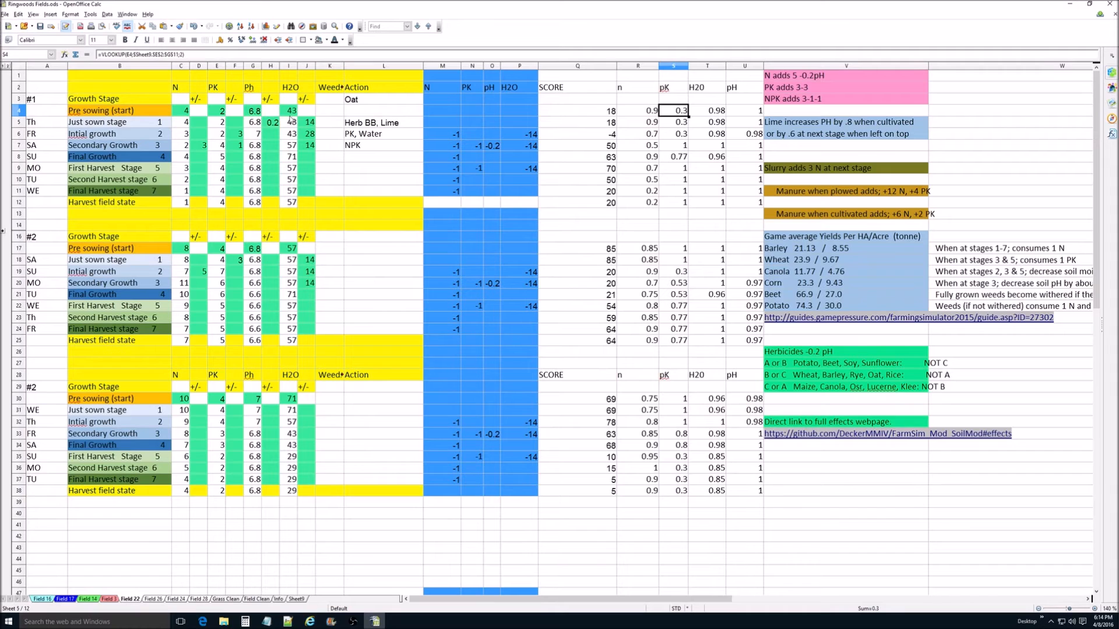
left_click(292, 112)
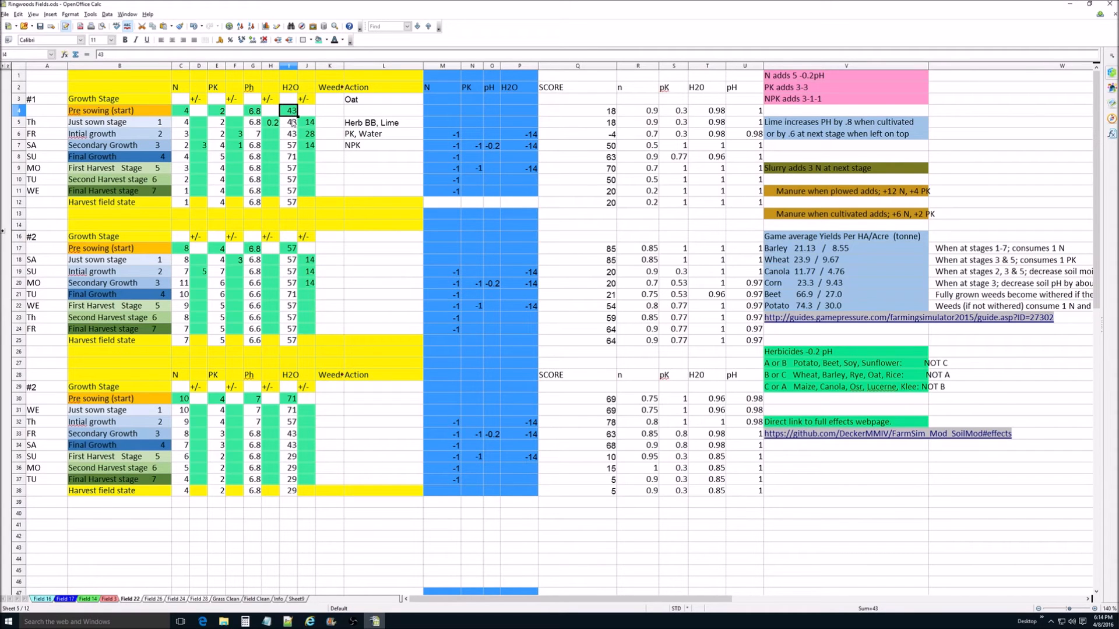
left_click(294, 125)
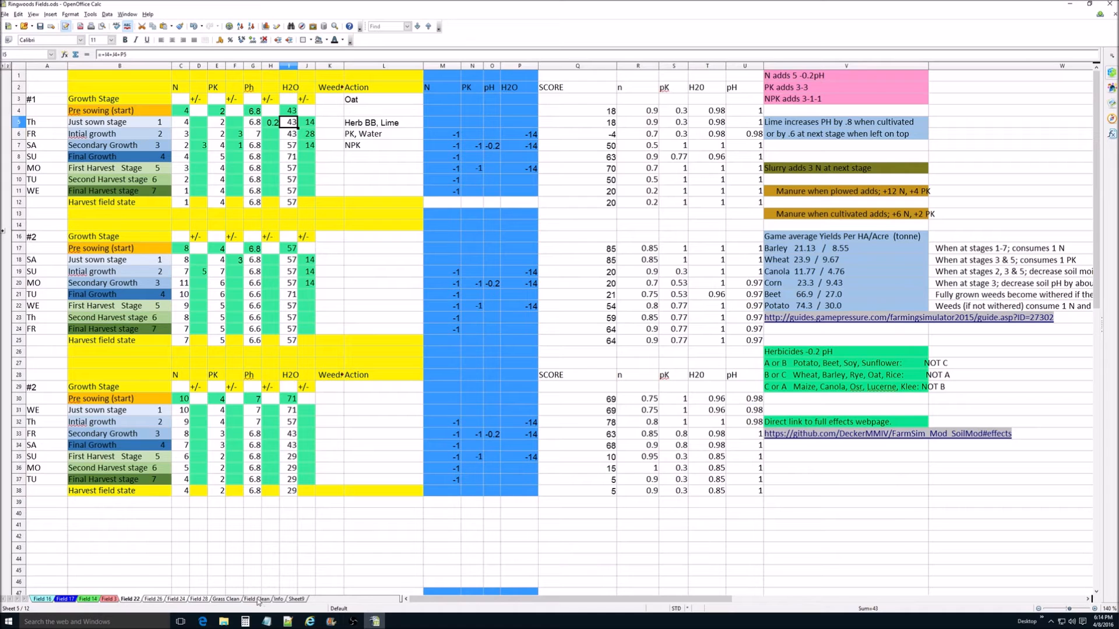
left_click(297, 599)
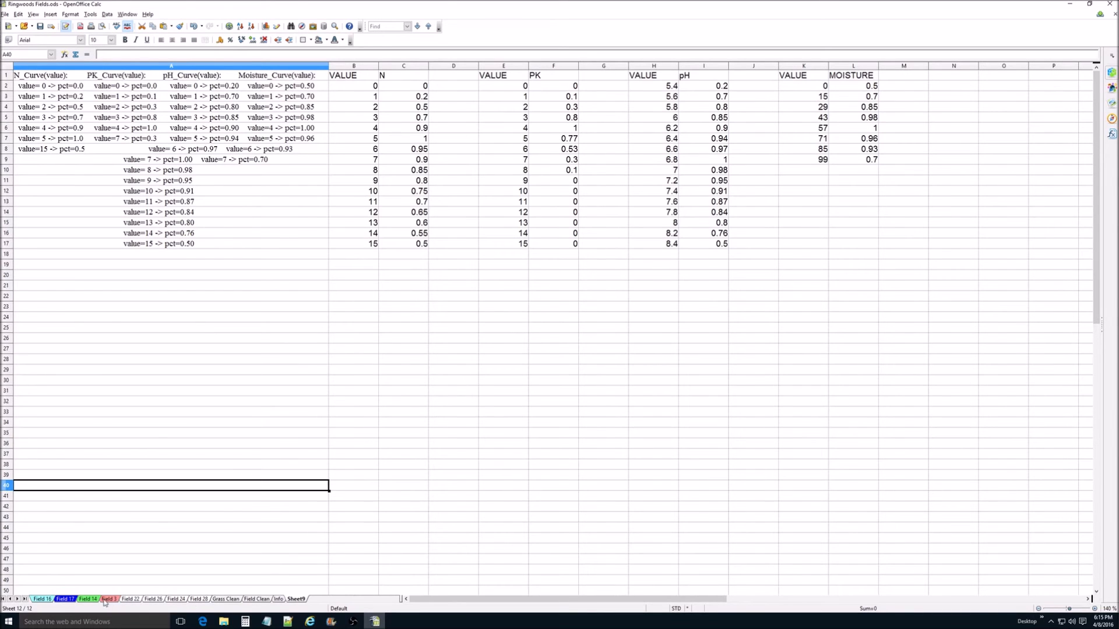
left_click(131, 599)
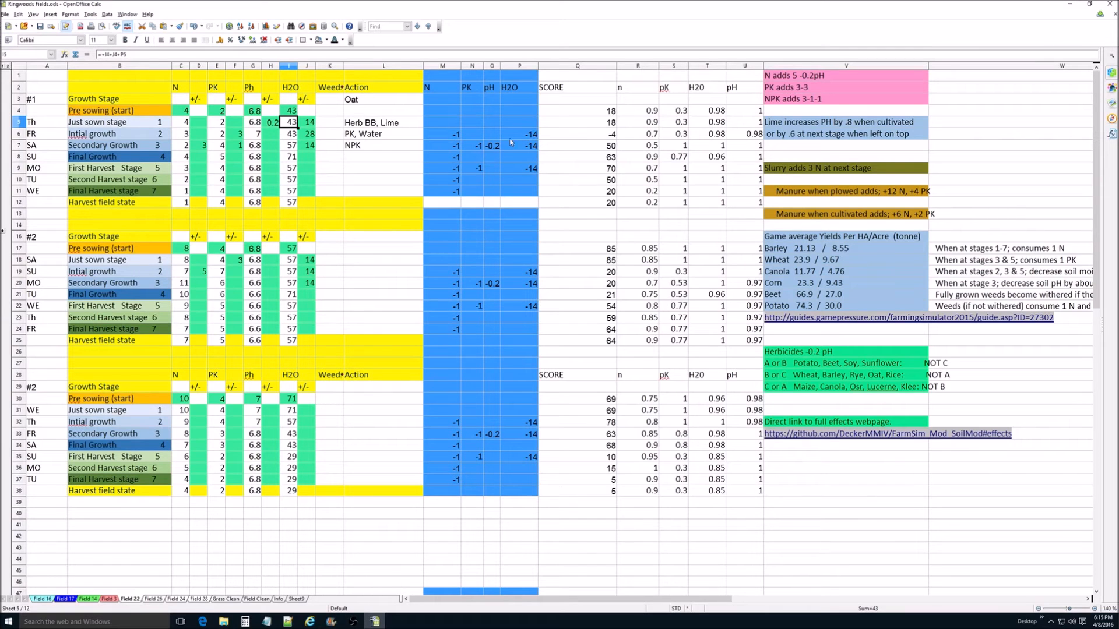
Step: Test the first block's Pre sowing H2O at 42, check the Initial growth score, and set the H2O back to 43
left_click(291, 112)
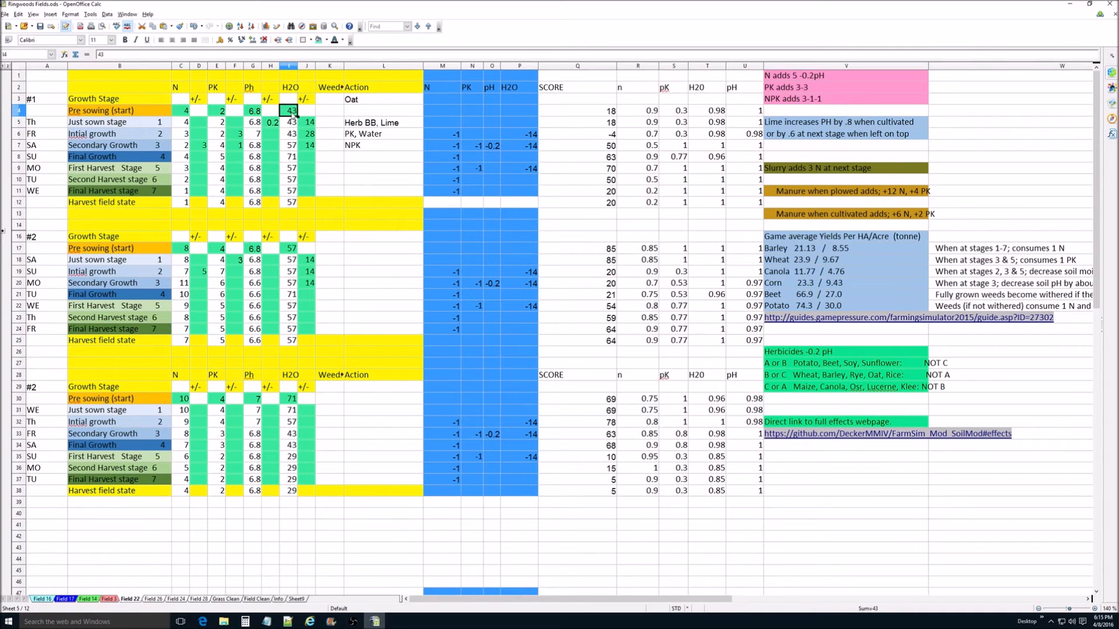
type("42")
key("Return")
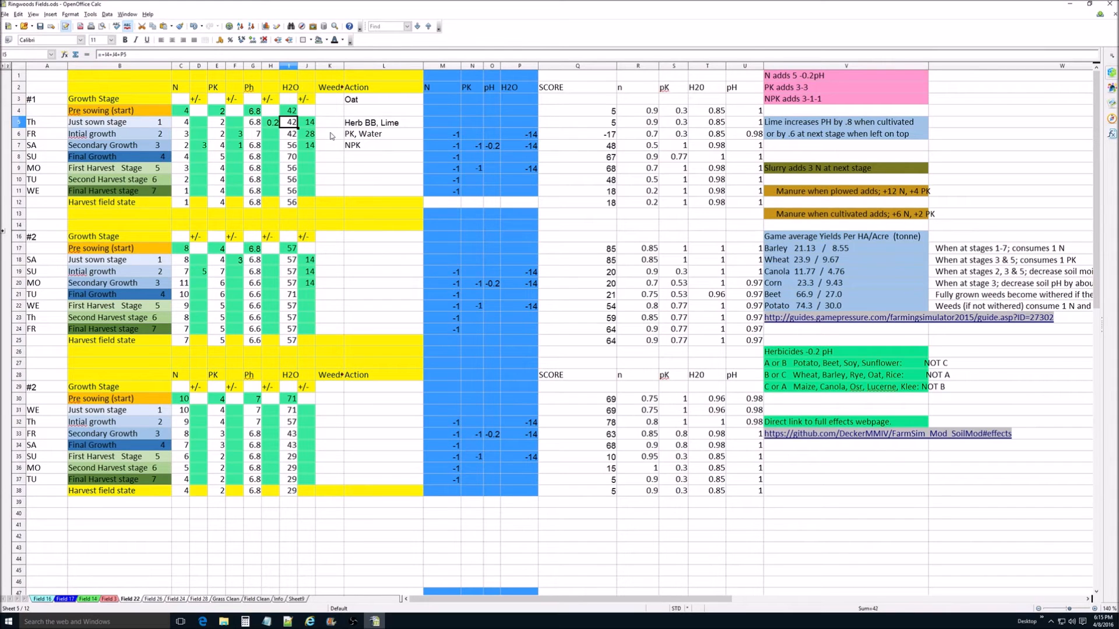
left_click(606, 138)
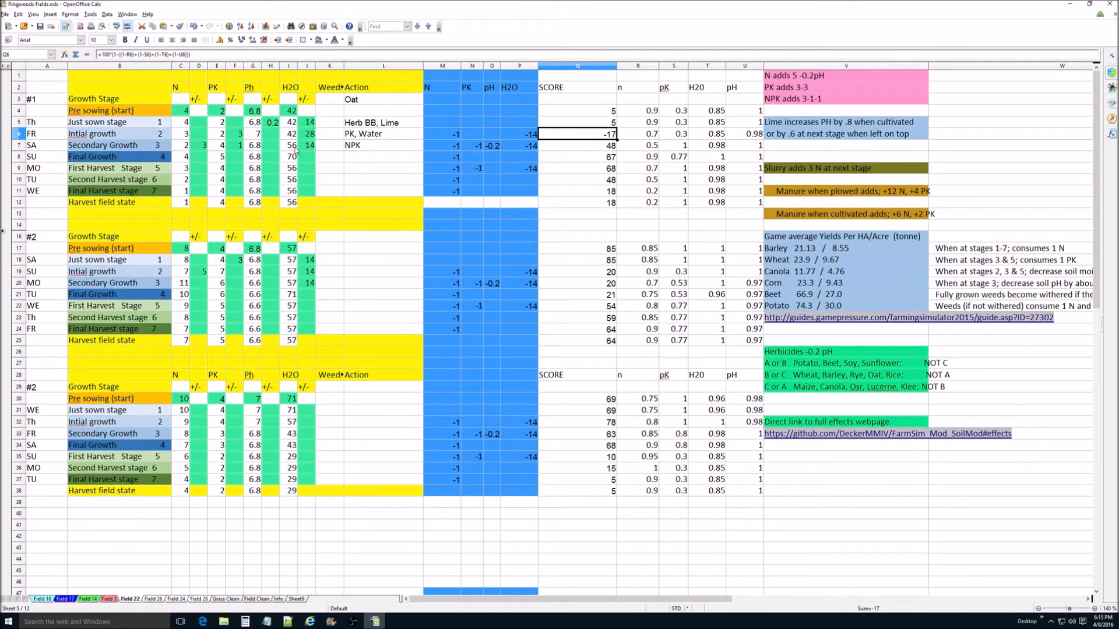
left_click(288, 112)
type("43")
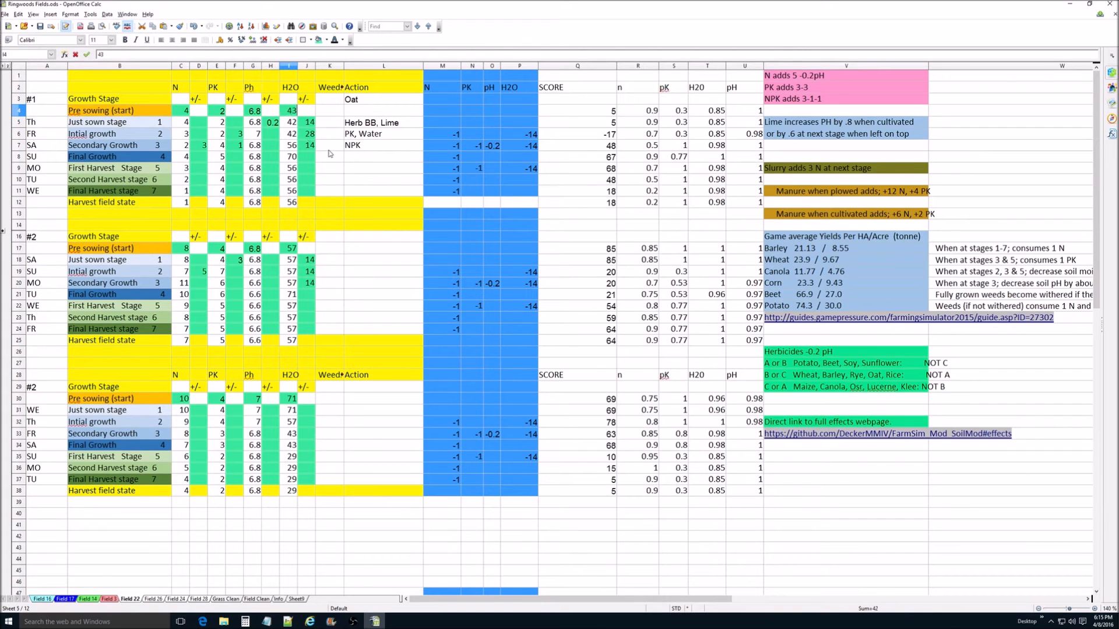
key("Return")
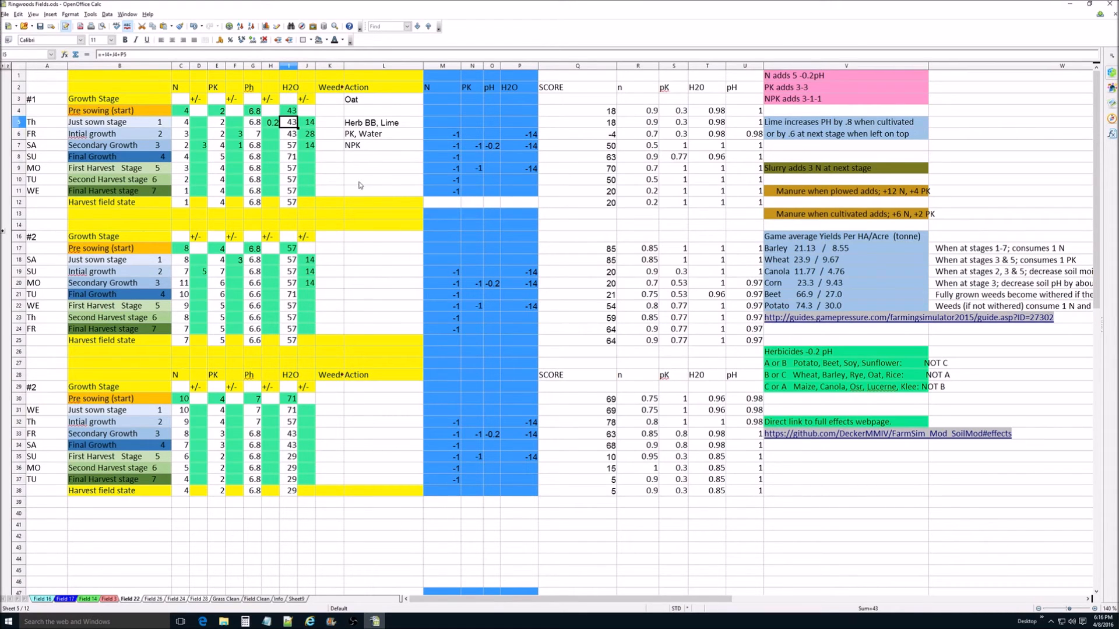
Step: Show the Pre sowing SCORE formula in Q4, highlight its 1-R4 term, and leave the formula without changing it
left_click(610, 111)
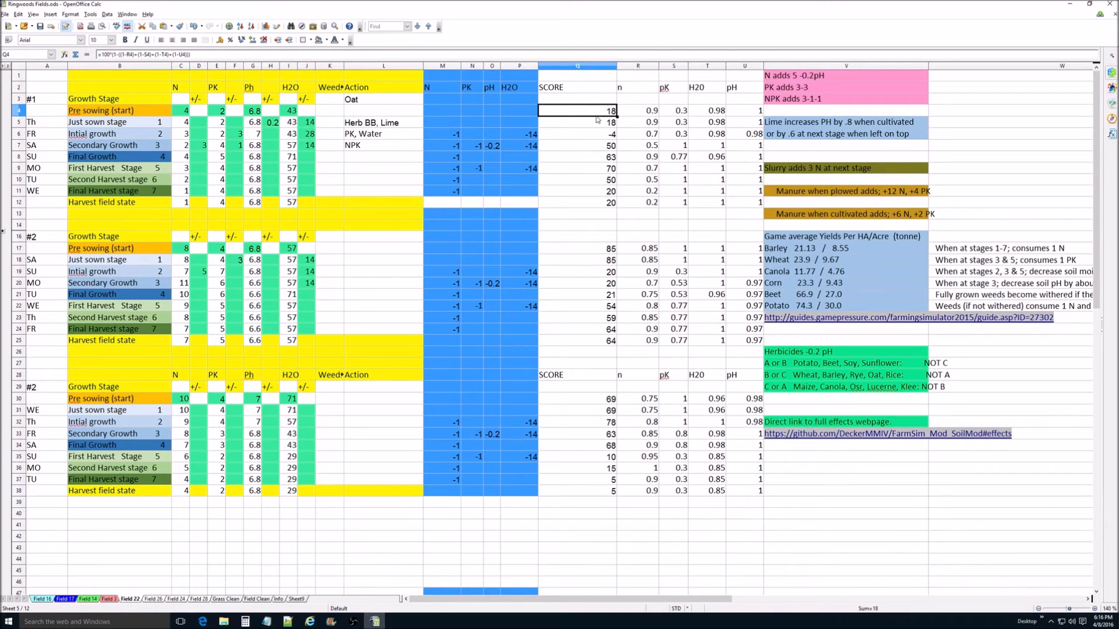
double_click(597, 112)
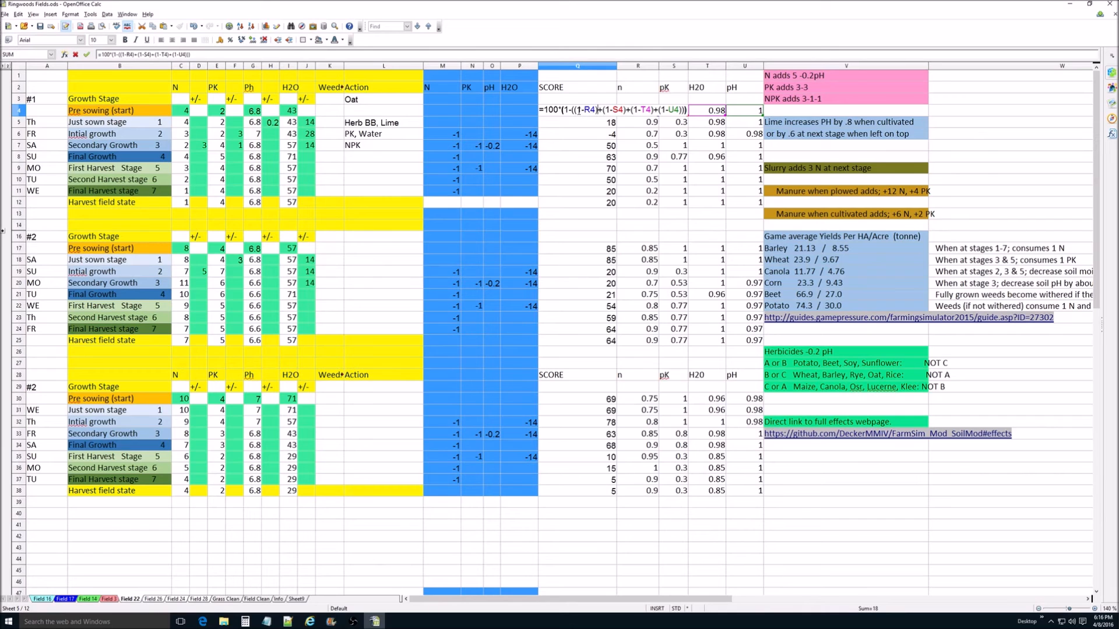
type("-")
left_click_drag(577, 110, 595, 110)
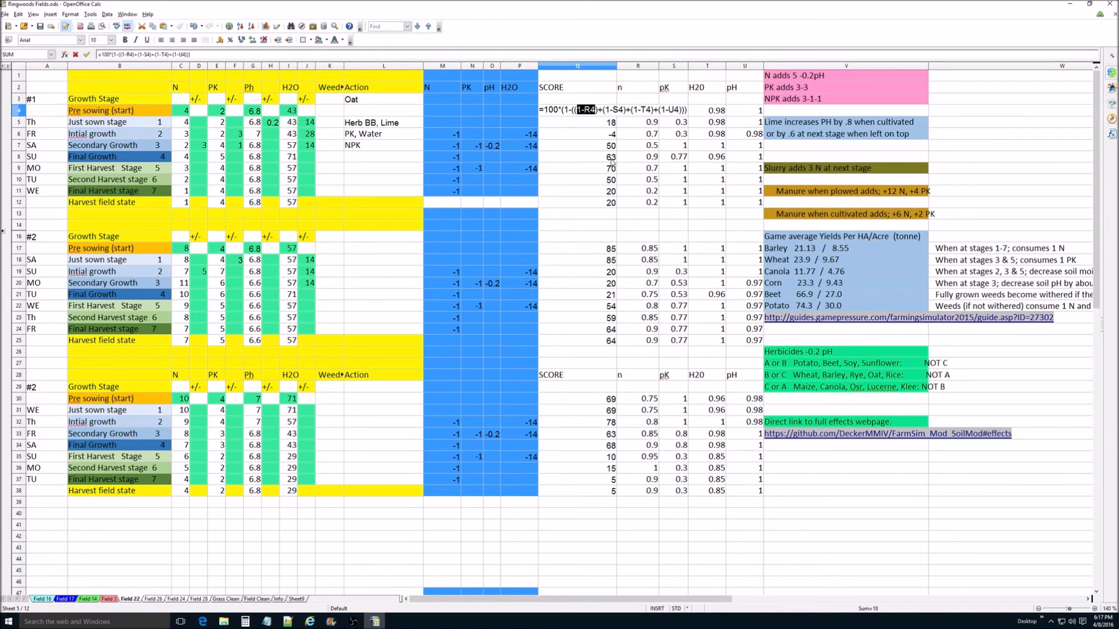
left_click(572, 123)
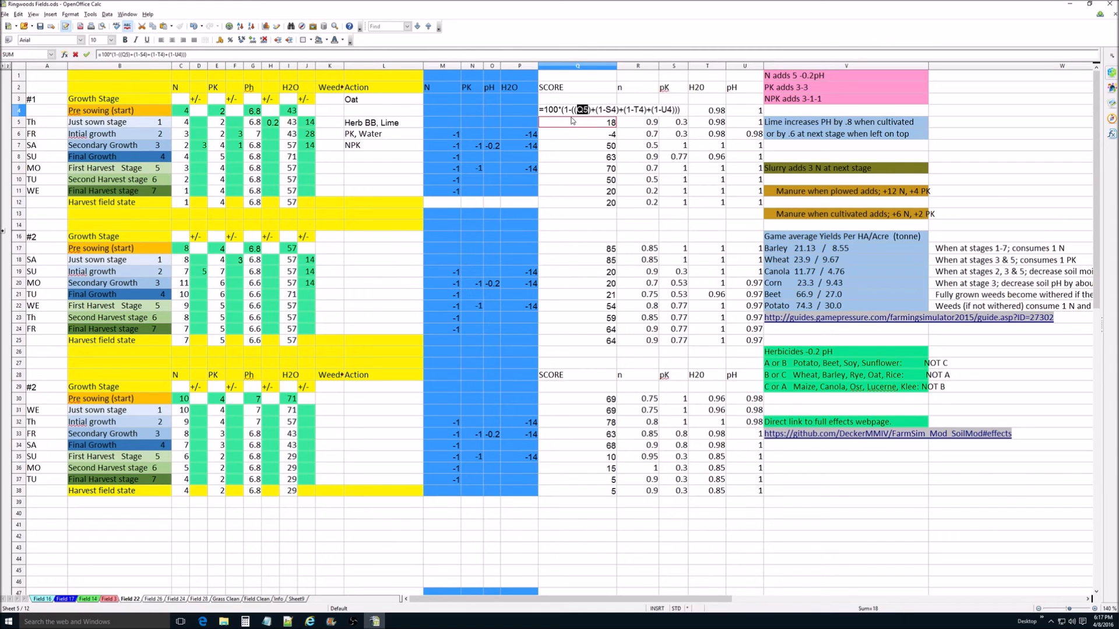
key("Escape")
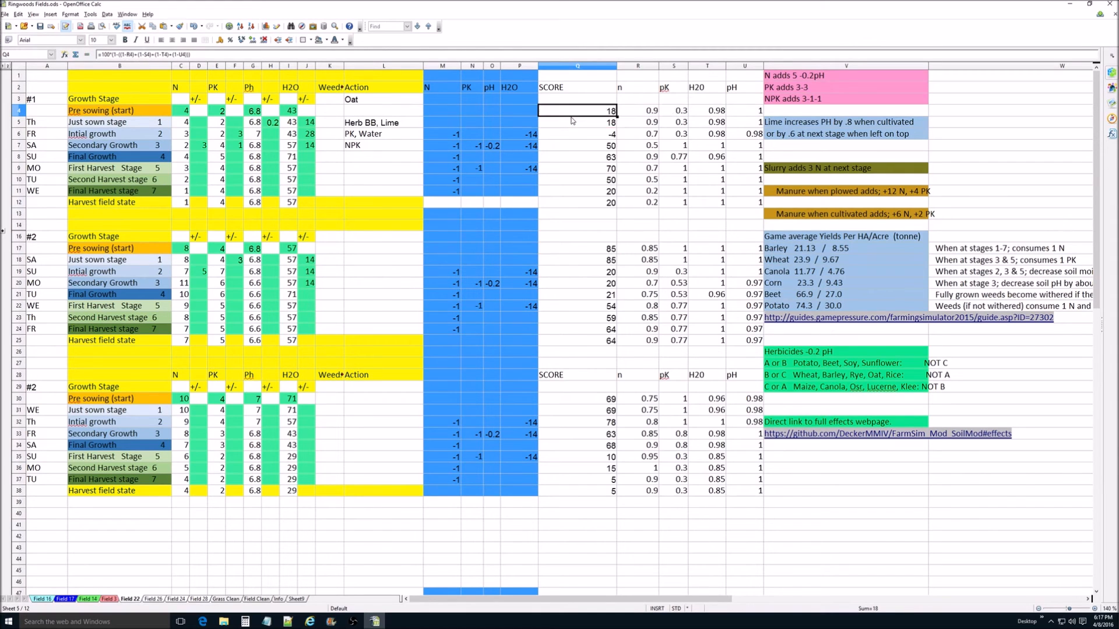
Step: Show the Just sown stage SCORE formula in Q5 with its references, close it, and select the Final Growth score in Q8
double_click(595, 123)
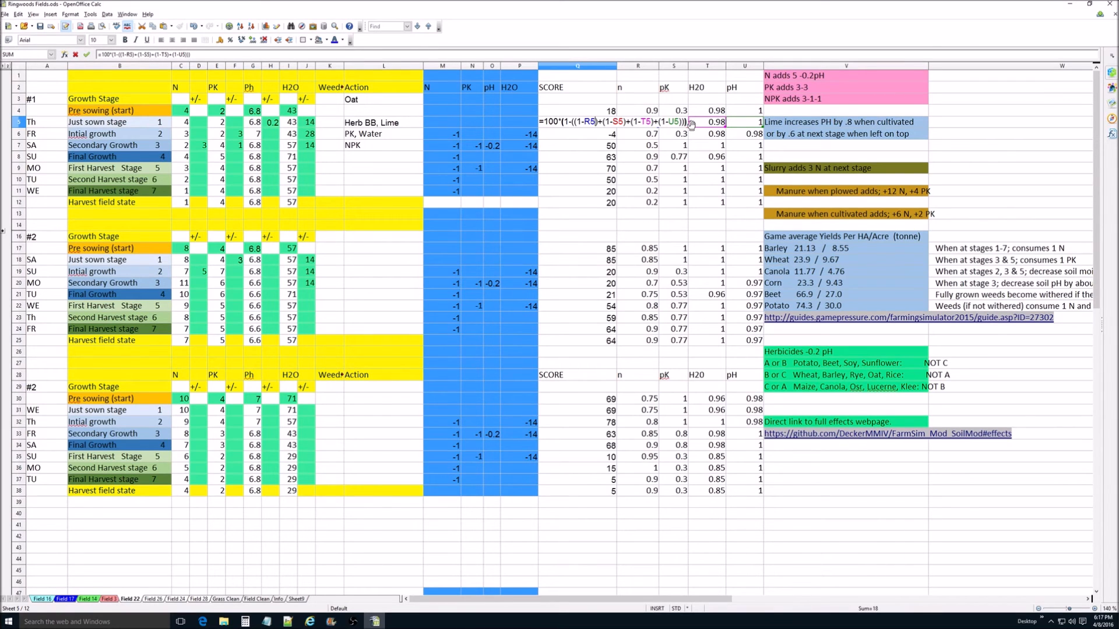
key("Escape")
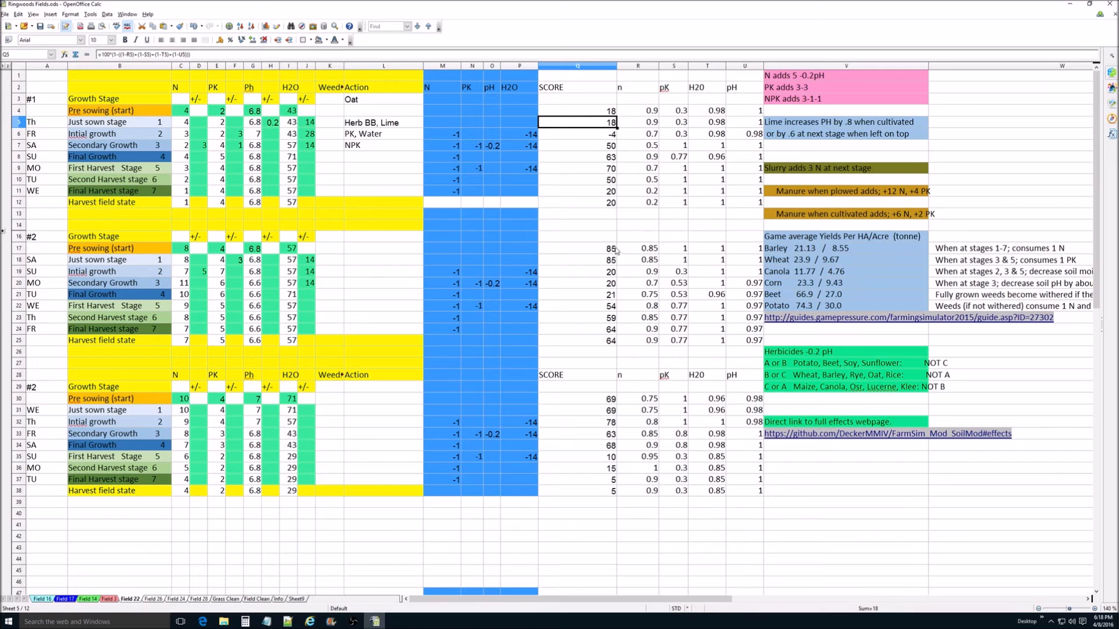
left_click(610, 162)
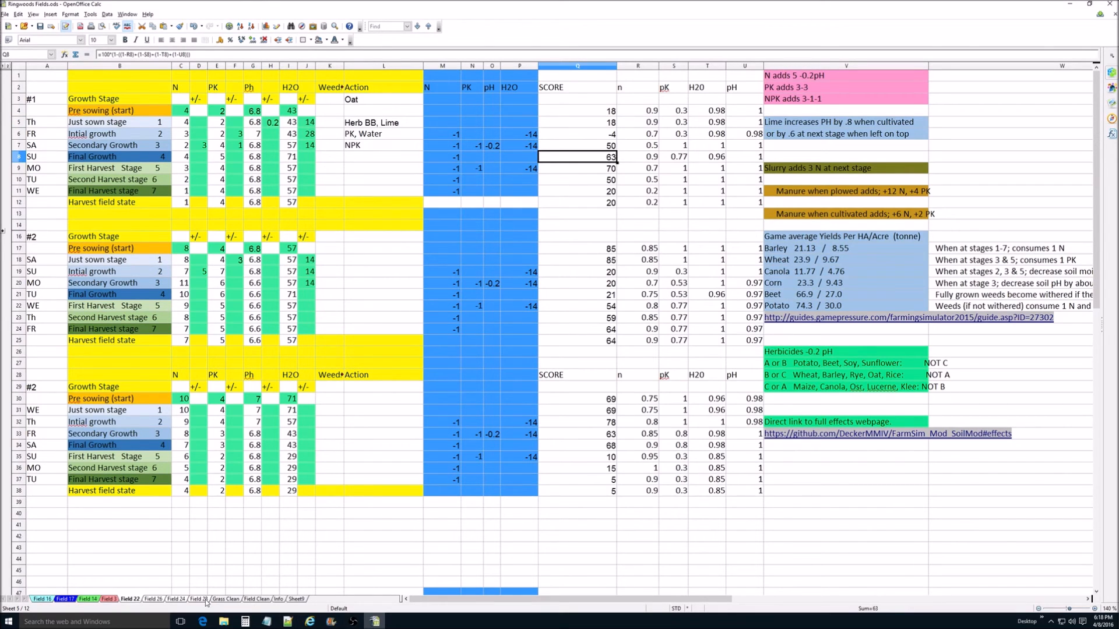
Step: Open Sheet9 and examine the N_Curve text entries for values 1, 5 and 15
left_click(296, 598)
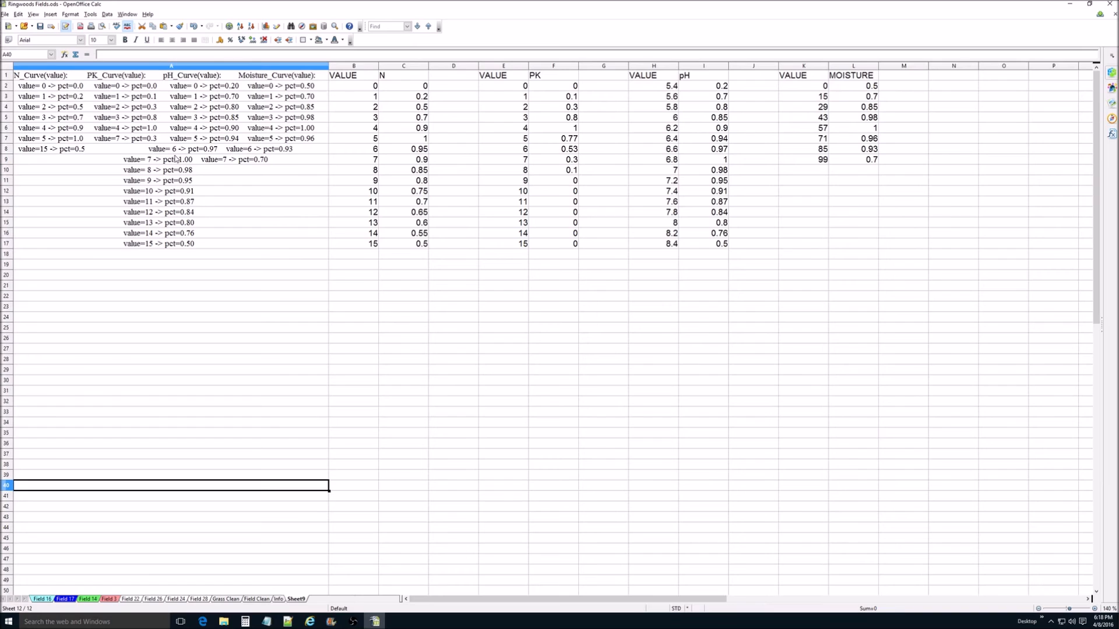
left_click(44, 100)
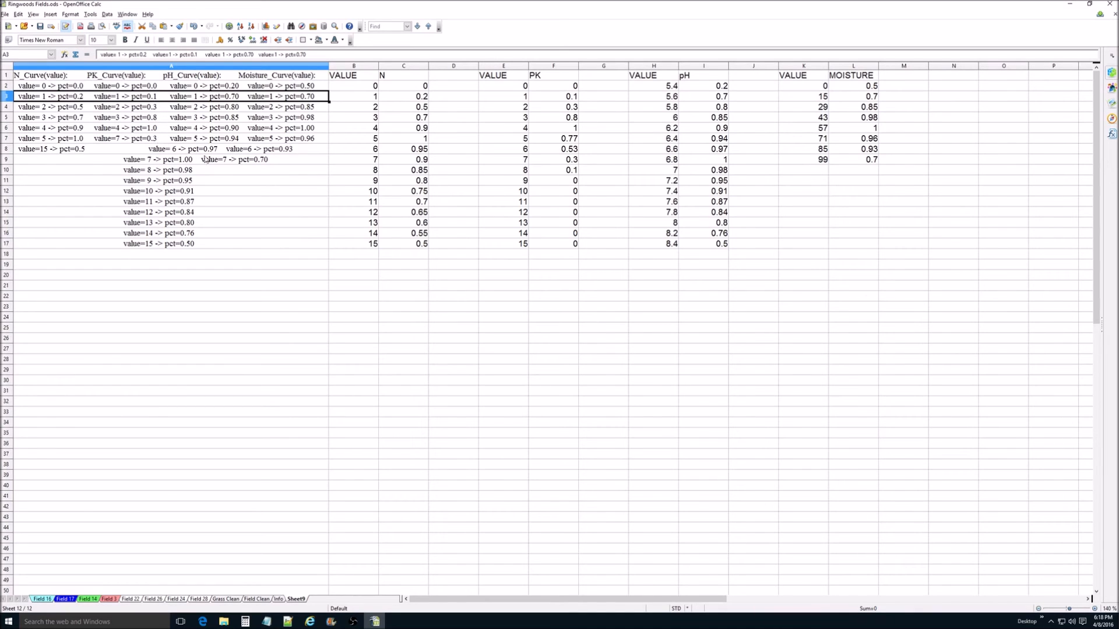
left_click(44, 140)
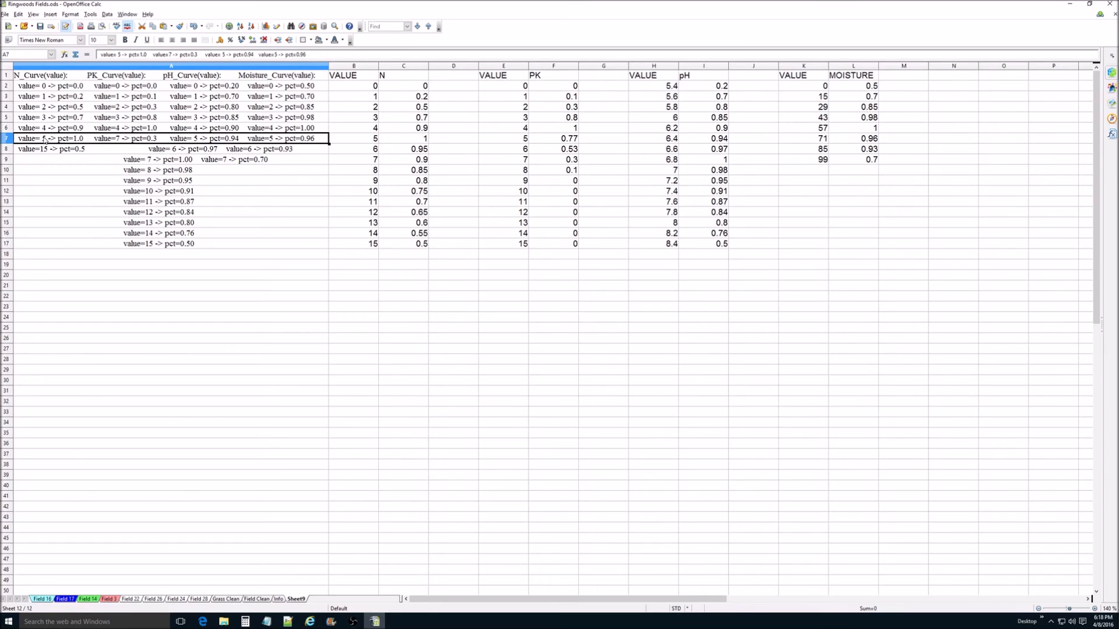
left_click(79, 151)
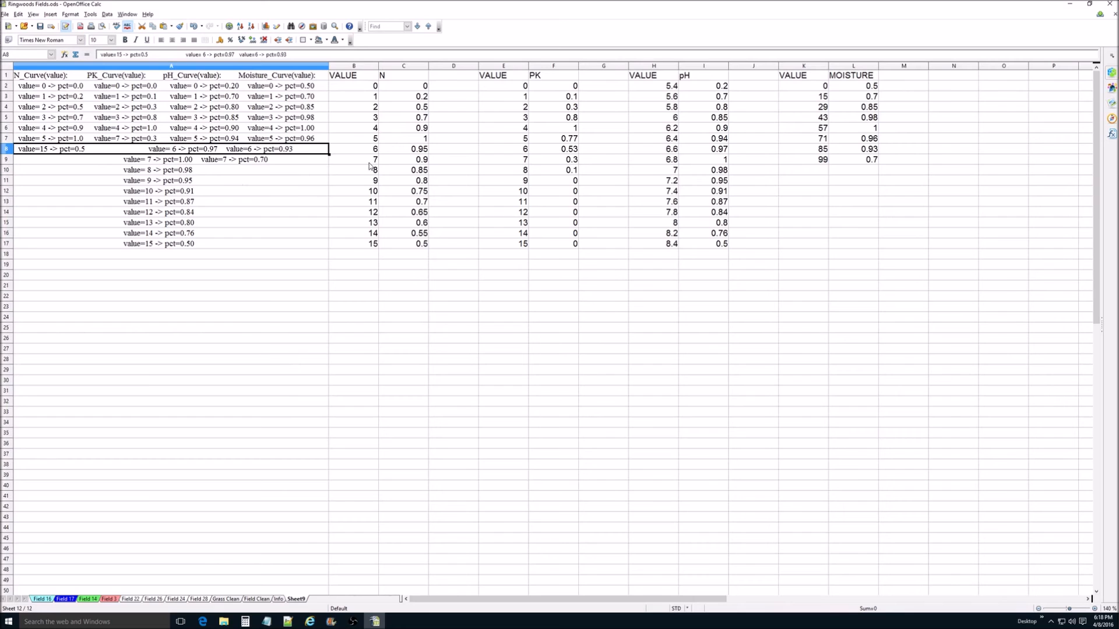
Step: Examine the N lookup table's rows for values 5, 12 and 15 and the percentages beside 15 and 12
left_click(371, 140)
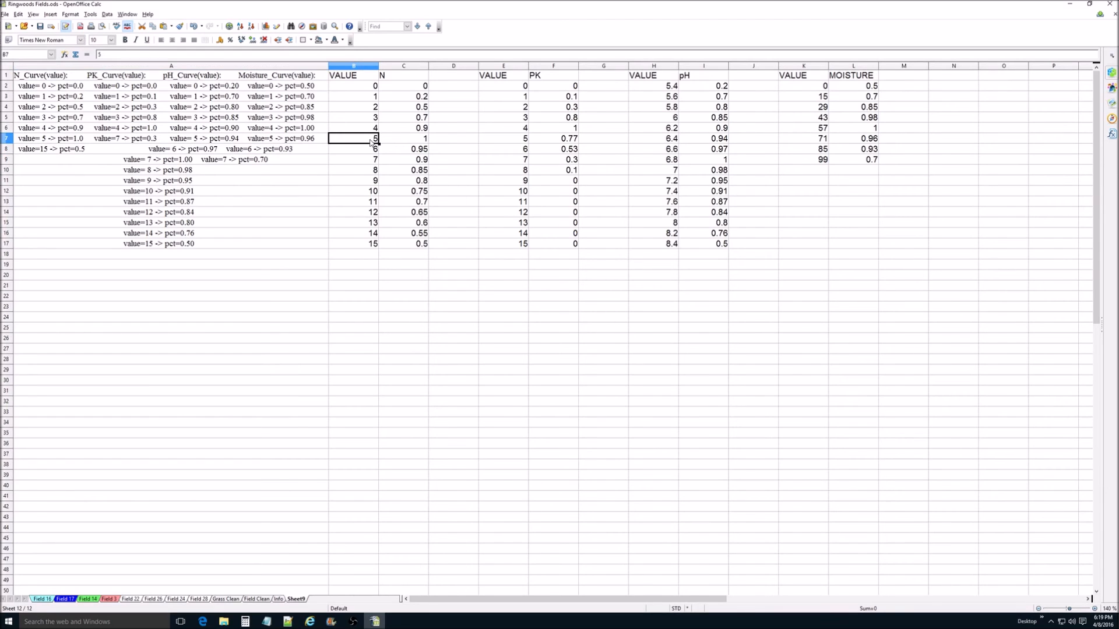
left_click(371, 214)
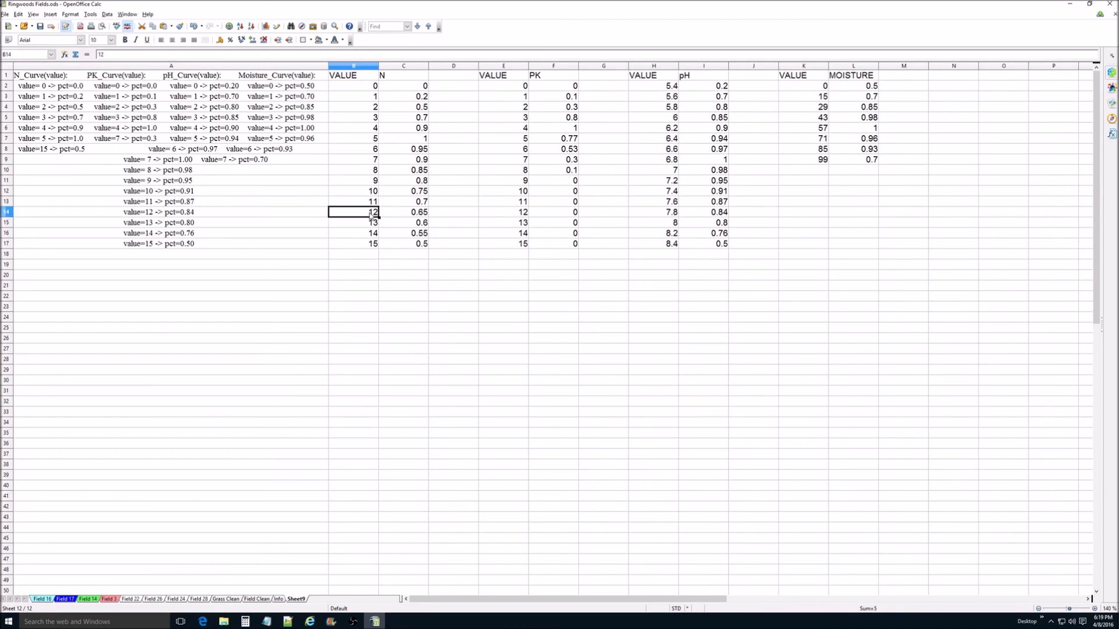
left_click(365, 243)
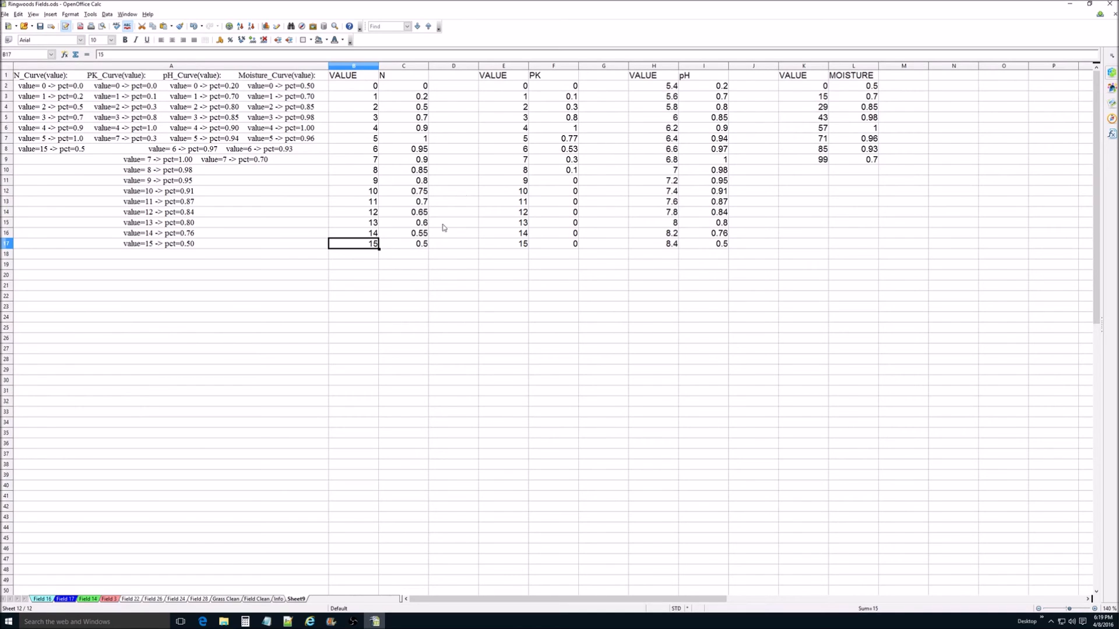
left_click(426, 246)
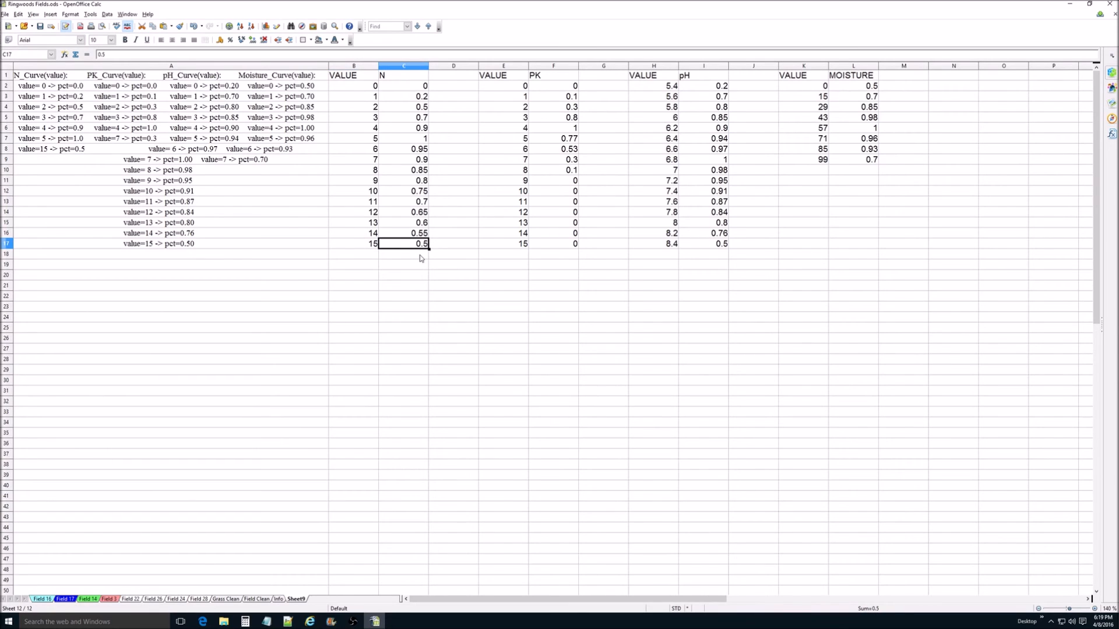
left_click(425, 214)
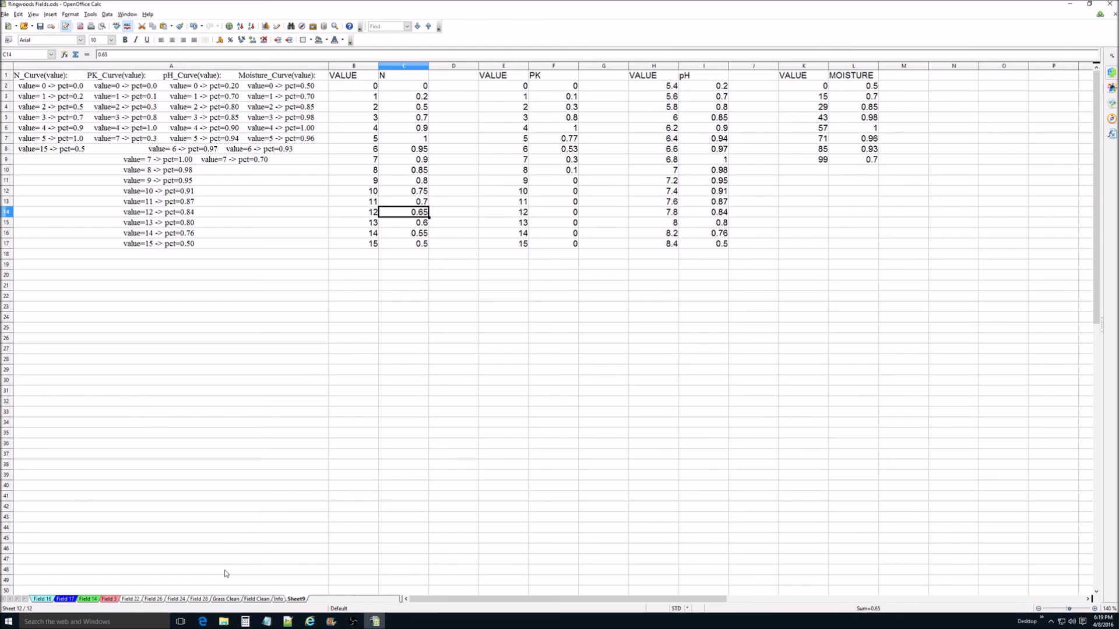
Step: Check the n action in Grass Clean and highlight the first block's First Harvest Stage row there and in Field 16
left_click(226, 599)
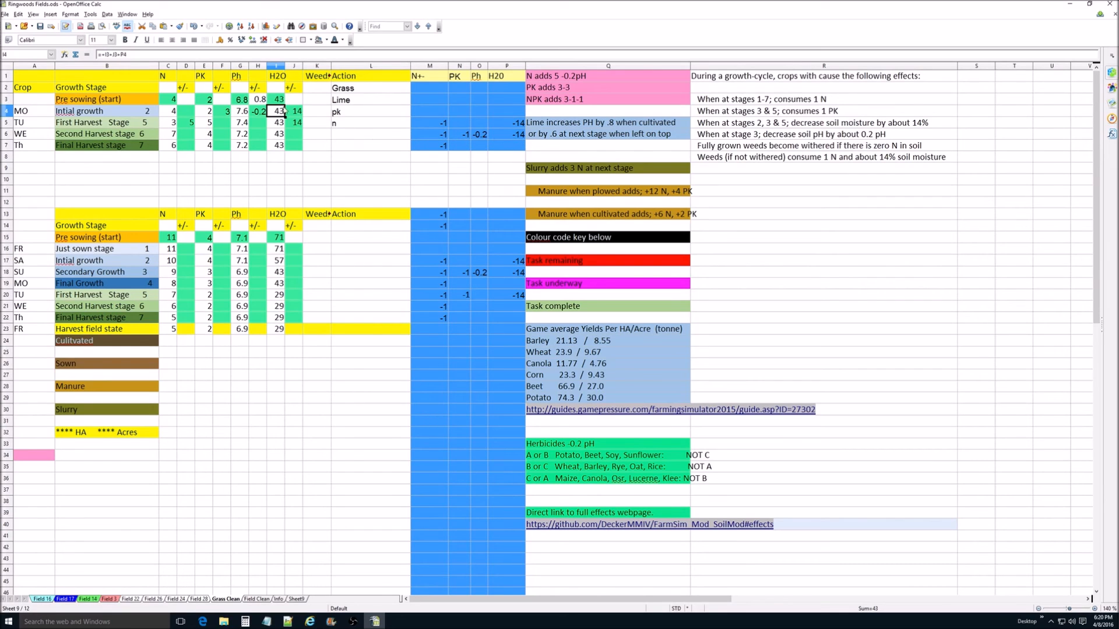
left_click(340, 125)
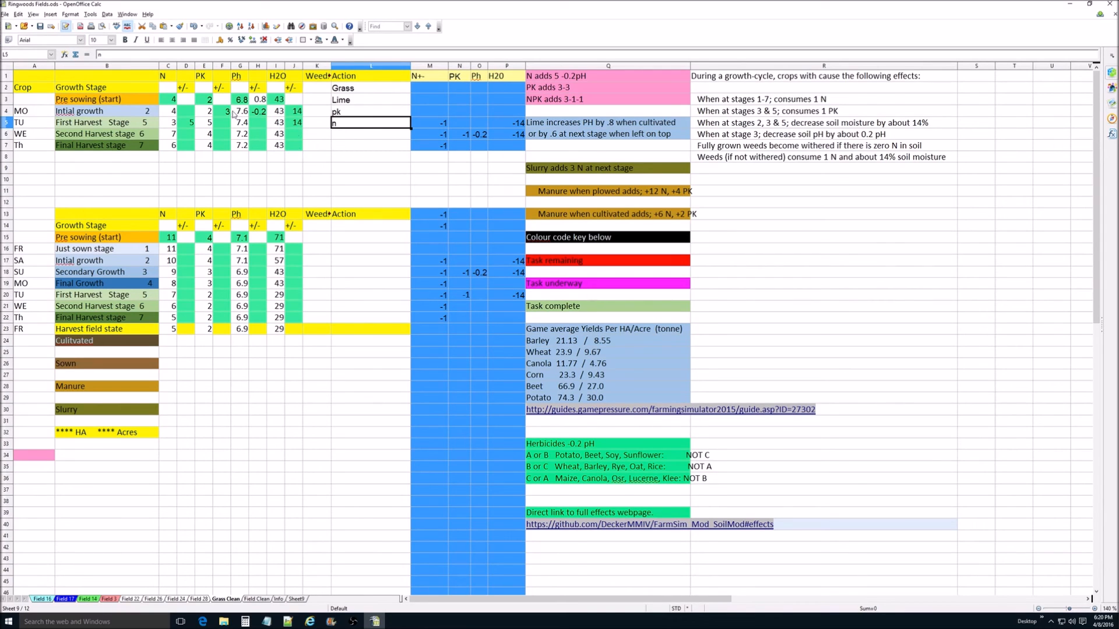
left_click(7, 112)
left_click(7, 123)
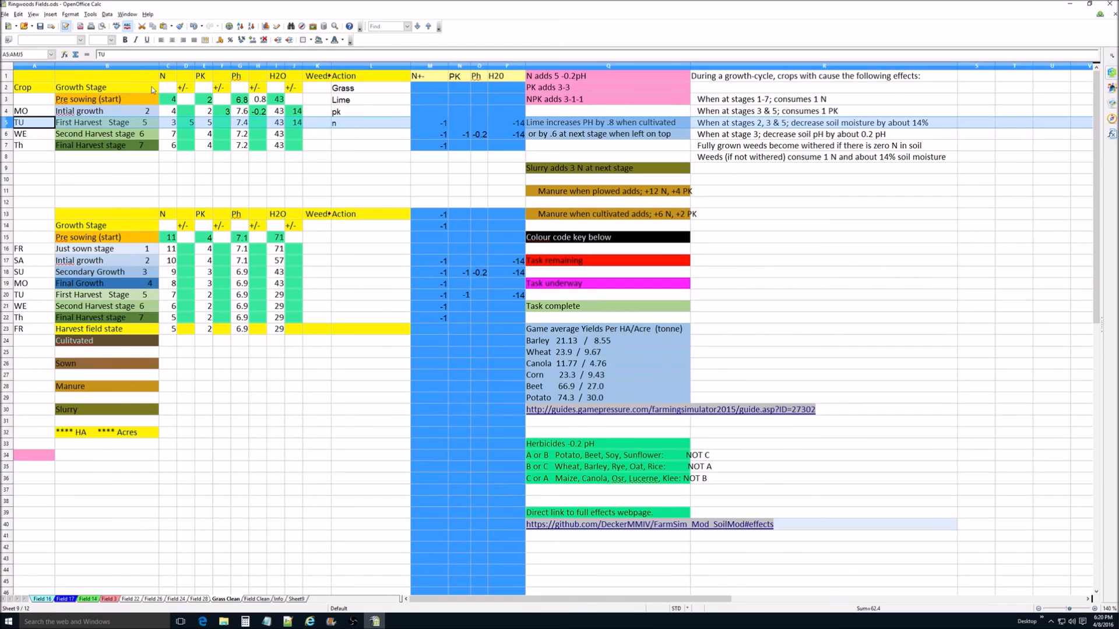
left_click(45, 599)
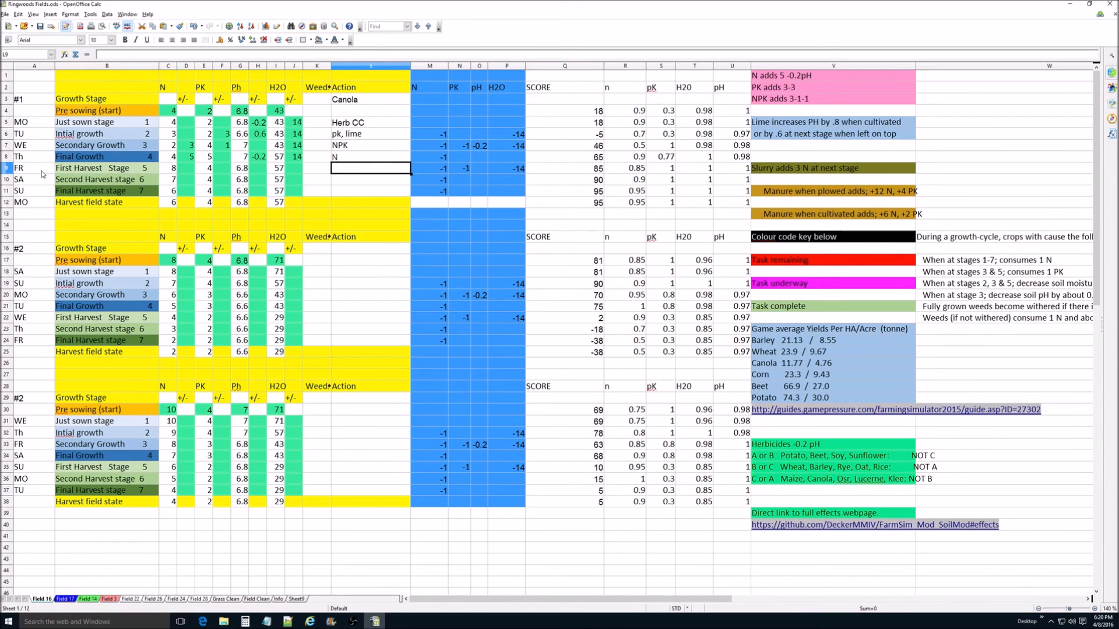
left_click(5, 168)
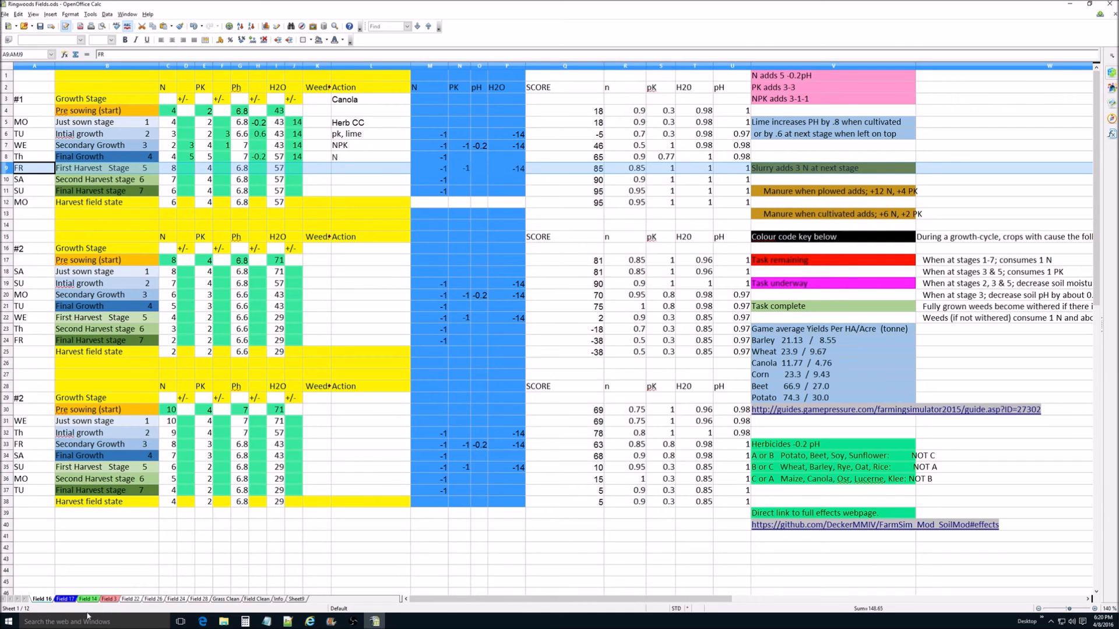
Step: On the Field 22 sheet, fill the first block's Herb BB, Lime action cell with a cyan background
left_click(130, 599)
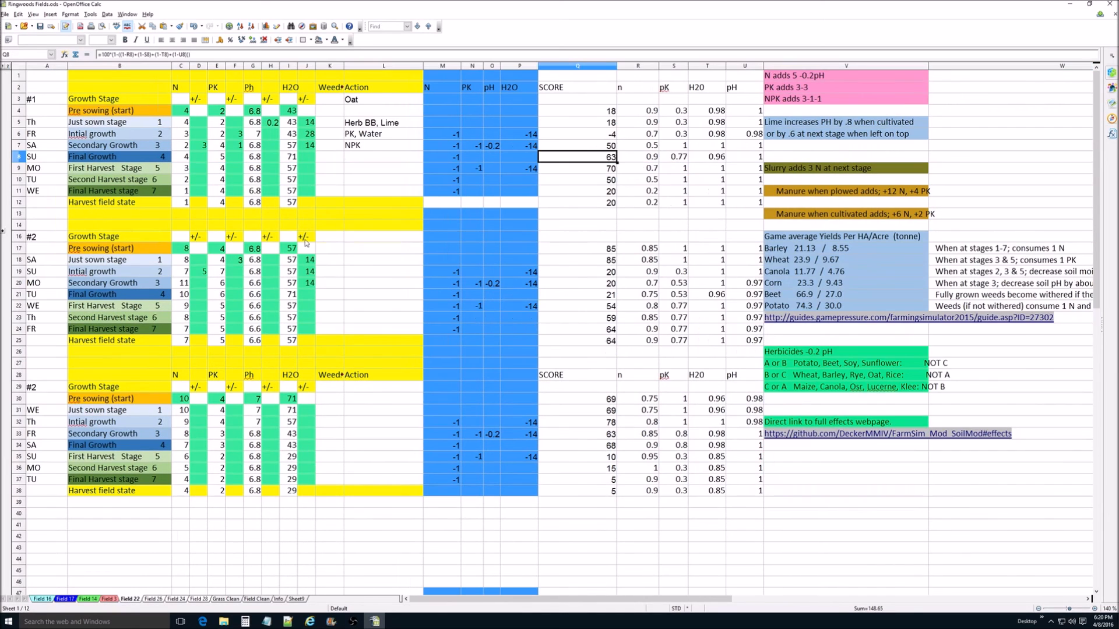
left_click(368, 123)
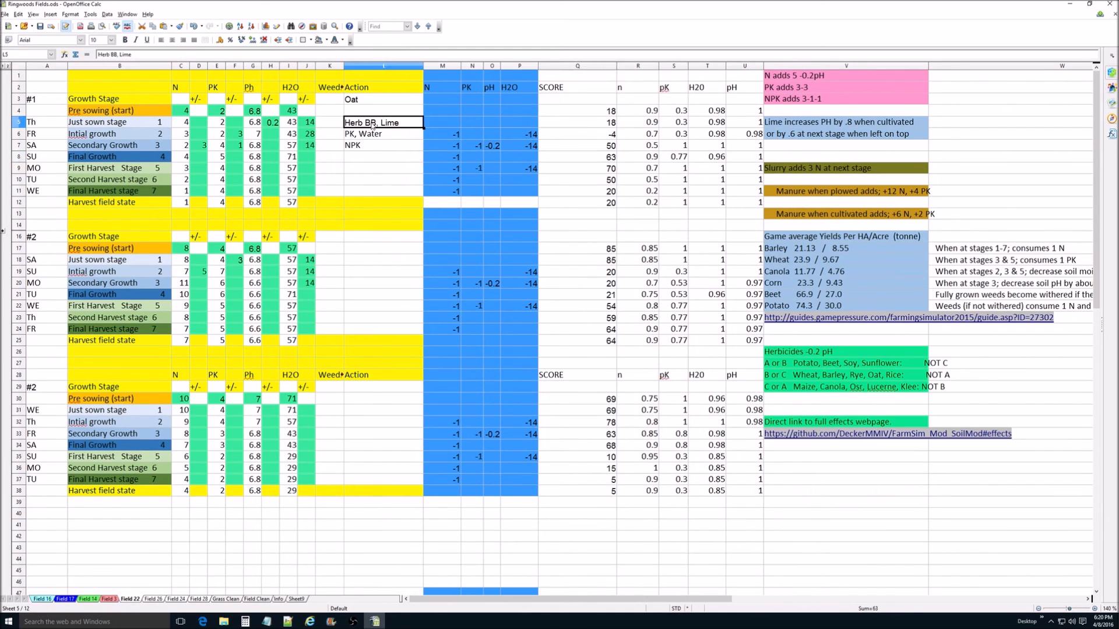
left_click(327, 40)
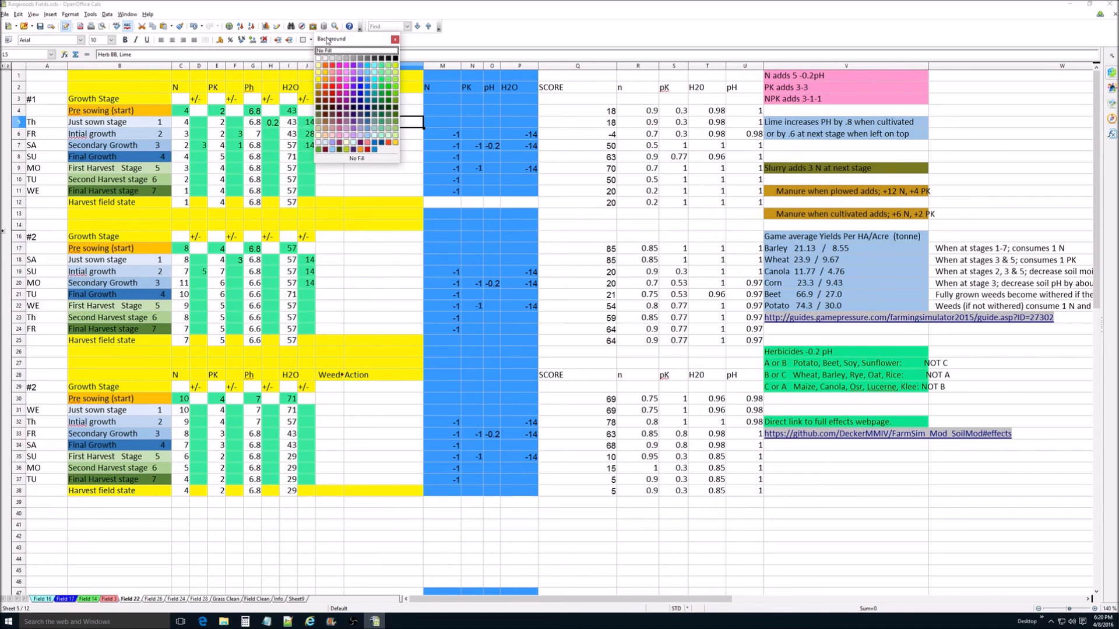
left_click(376, 81)
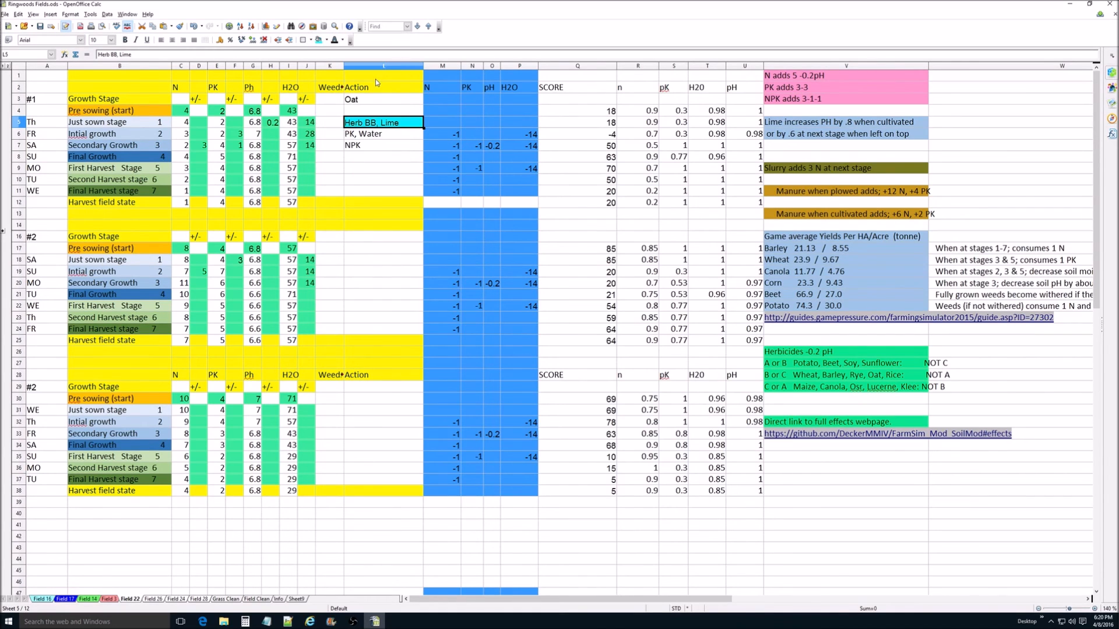
Step: Review the first block's planned actions for the Just sown, Initial growth and Secondary Growth stages
left_click(395, 137)
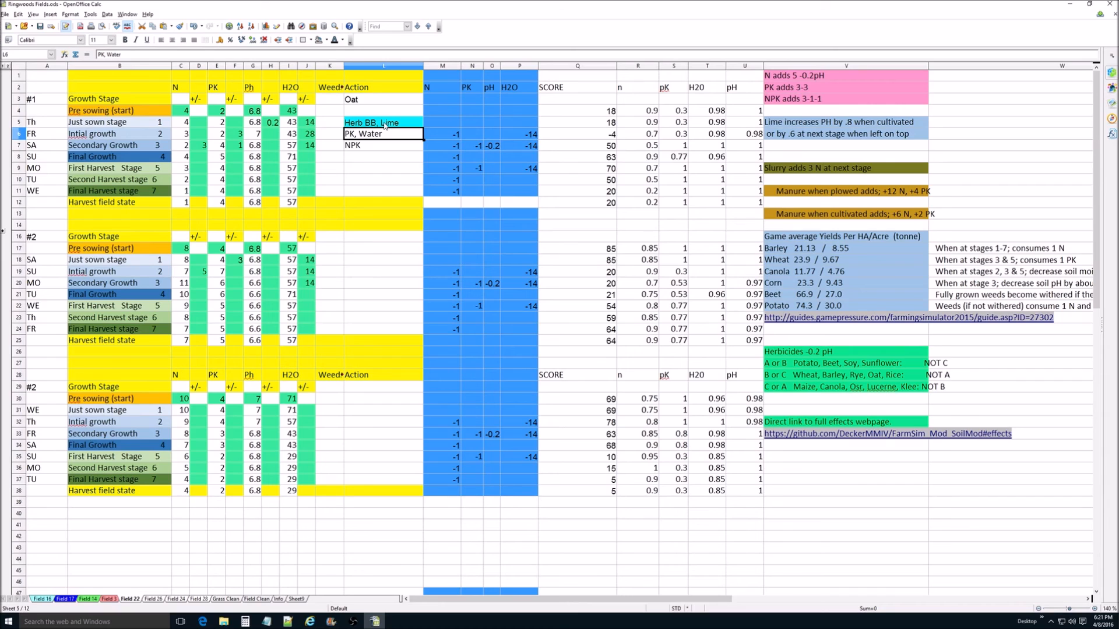
left_click(385, 124)
left_click(385, 133)
left_click(379, 146)
left_click(380, 138)
left_click(376, 126)
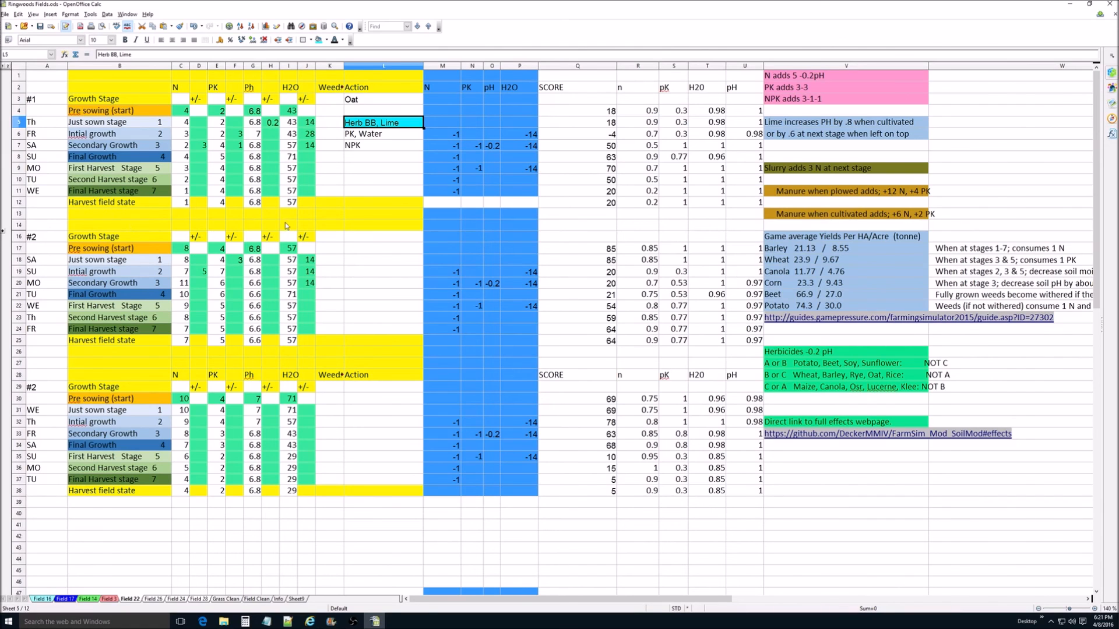
Step: Show the first block's Final Growth H2O formula in I8 with its references, close it, and select the adjustment cell beside it
left_click(290, 157)
double_click(290, 157)
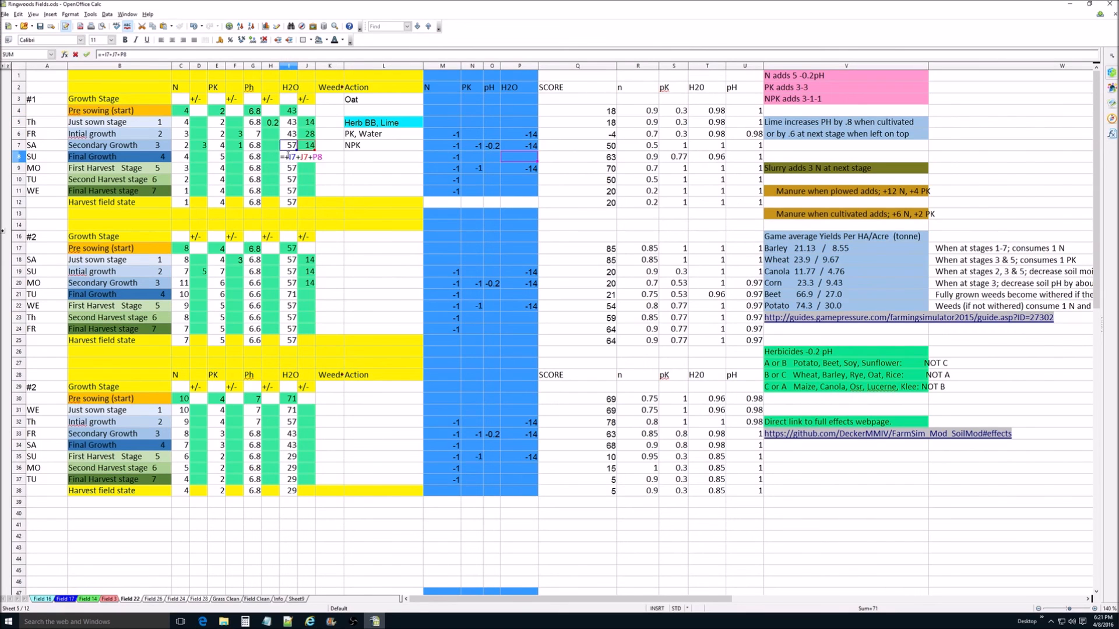
key("Escape")
left_click(313, 159)
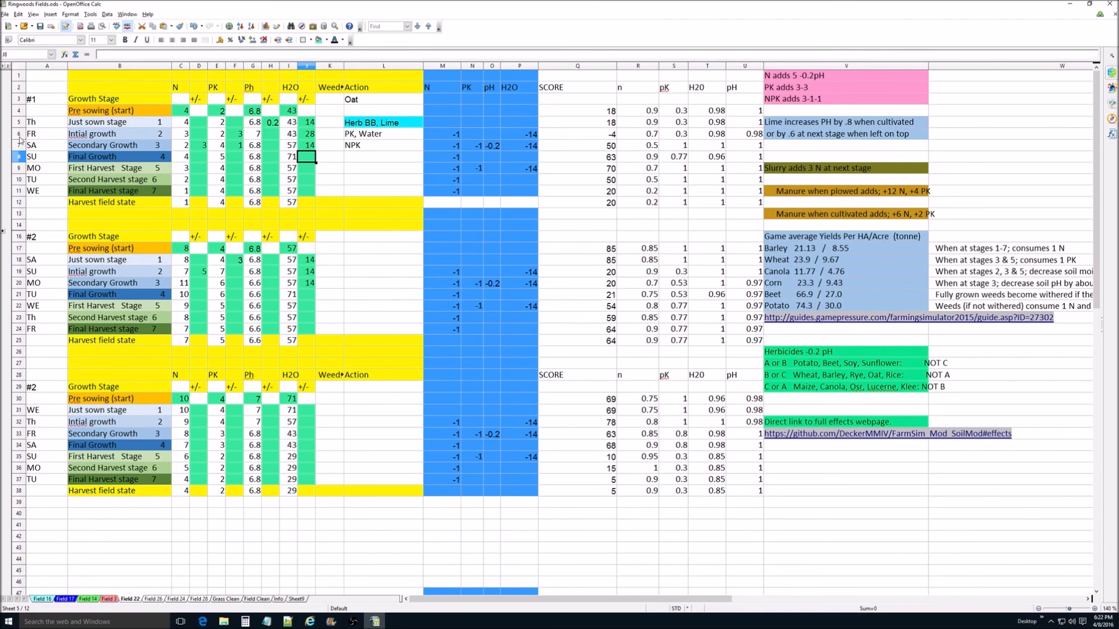
Step: Highlight the first block's rows from Initial growth to First Harvest Stage and examine their N and PK deductions
left_click_drag(19, 133, 21, 168)
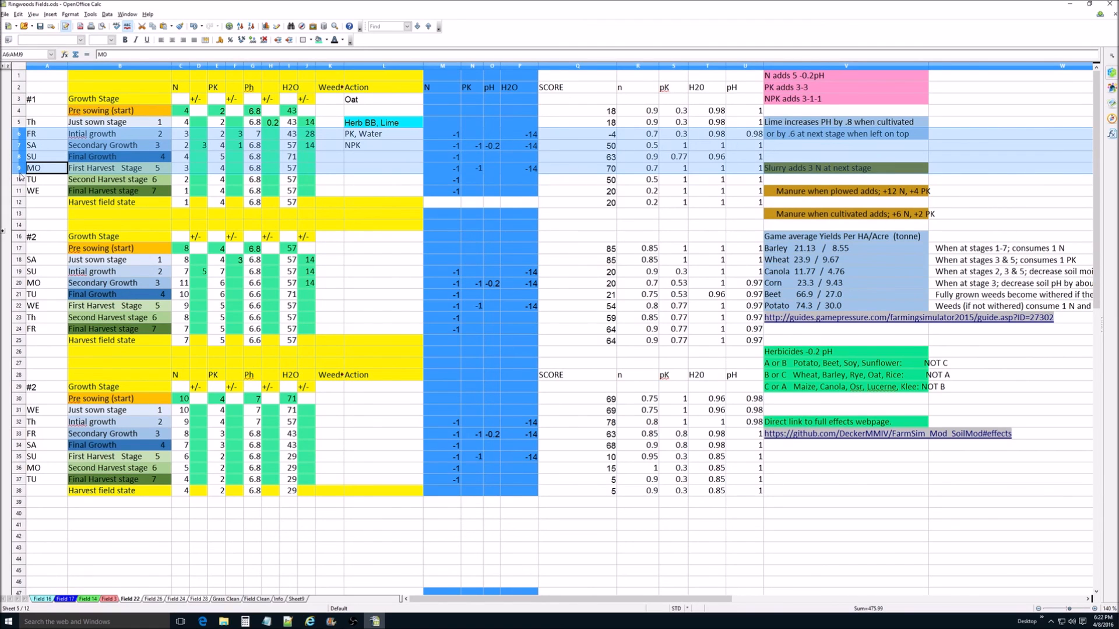
left_click(452, 137)
left_click(452, 147)
left_click(452, 158)
left_click(448, 169)
left_click(477, 169)
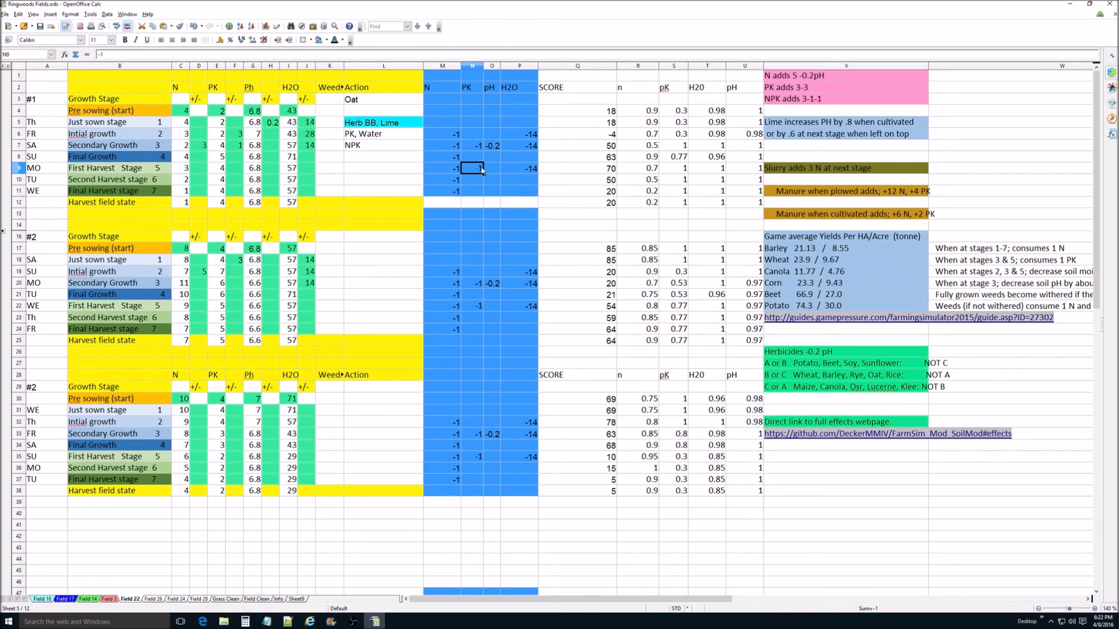
Step: Examine the first block's pH deduction at Secondary Growth and its H2O deductions at stages 2, 3 and 5
left_click(496, 148)
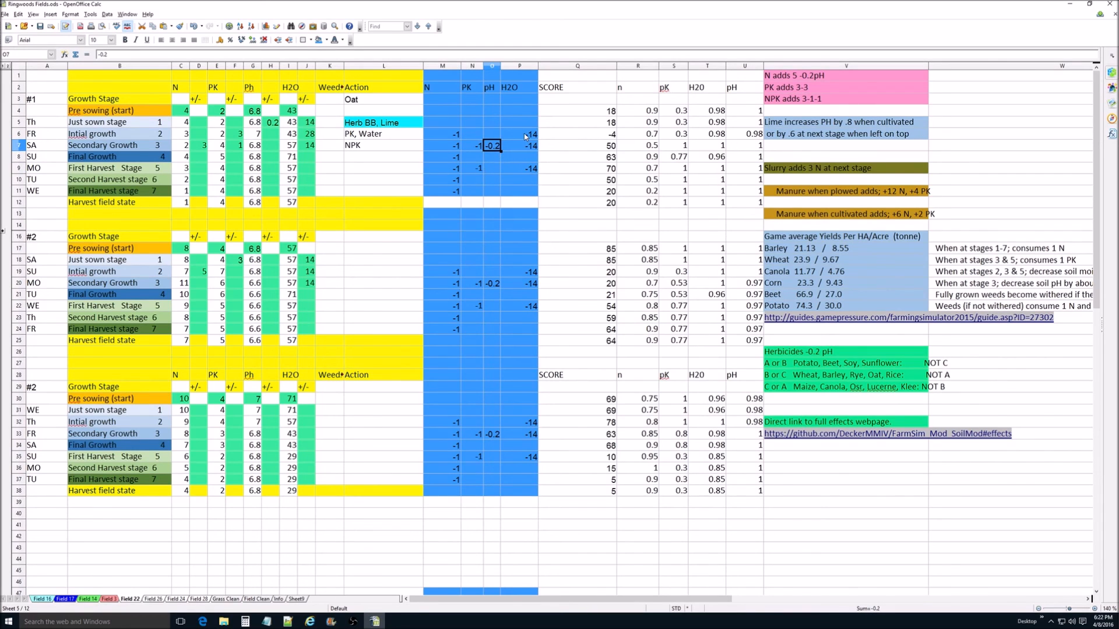
left_click(525, 137)
left_click(526, 146)
left_click(528, 170)
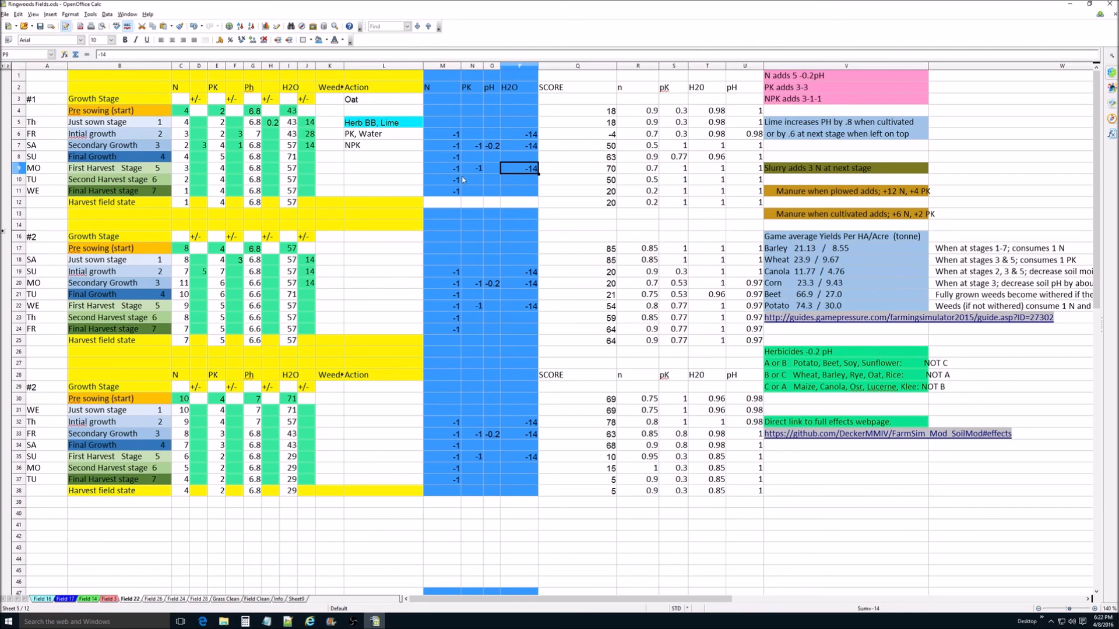
Step: Recheck the PK, Water and NPK actions planned for the first block's Initial and Secondary Growth stages
left_click(375, 138)
left_click(376, 147)
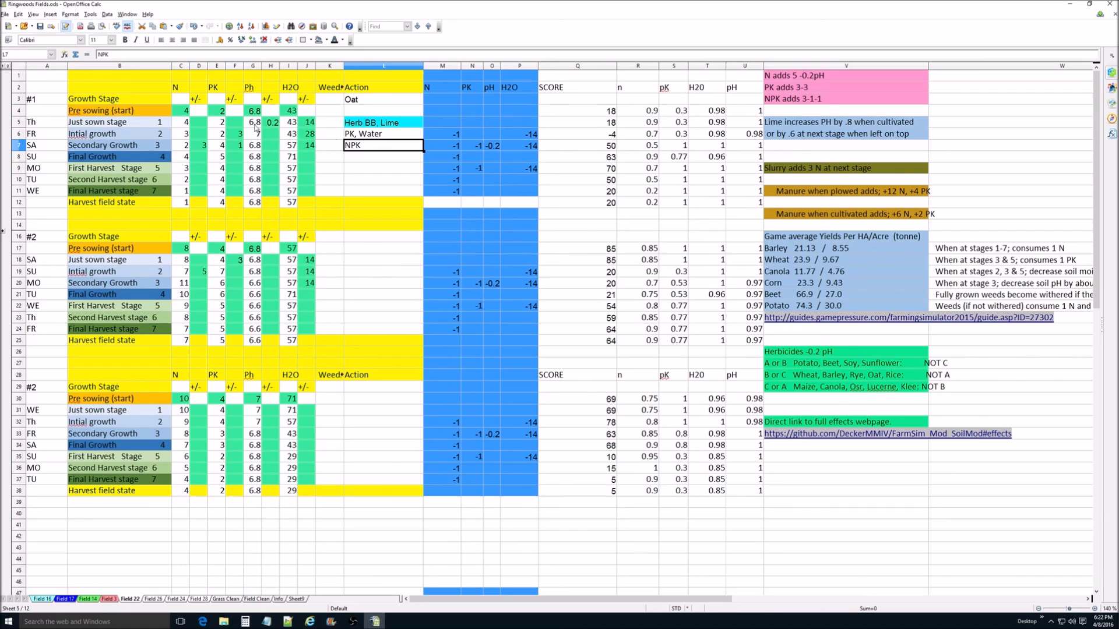
left_click(357, 135)
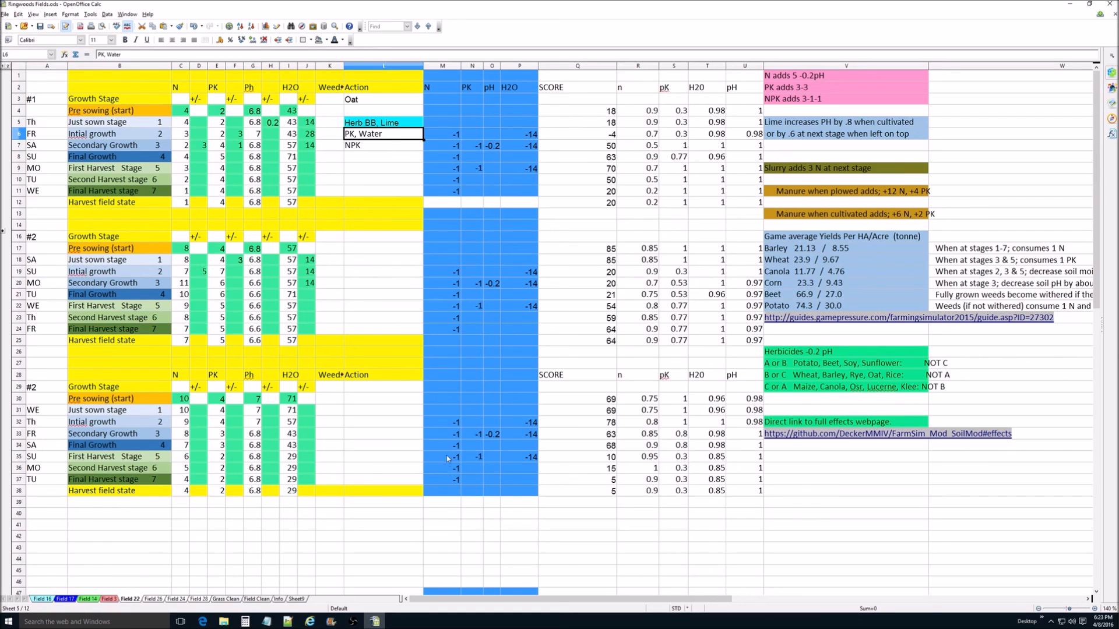
Step: Compare the first block's scores for Secondary Growth, Final Growth and First Harvest Stage, and return to the Field 16 sheet
left_click(612, 147)
left_click(614, 160)
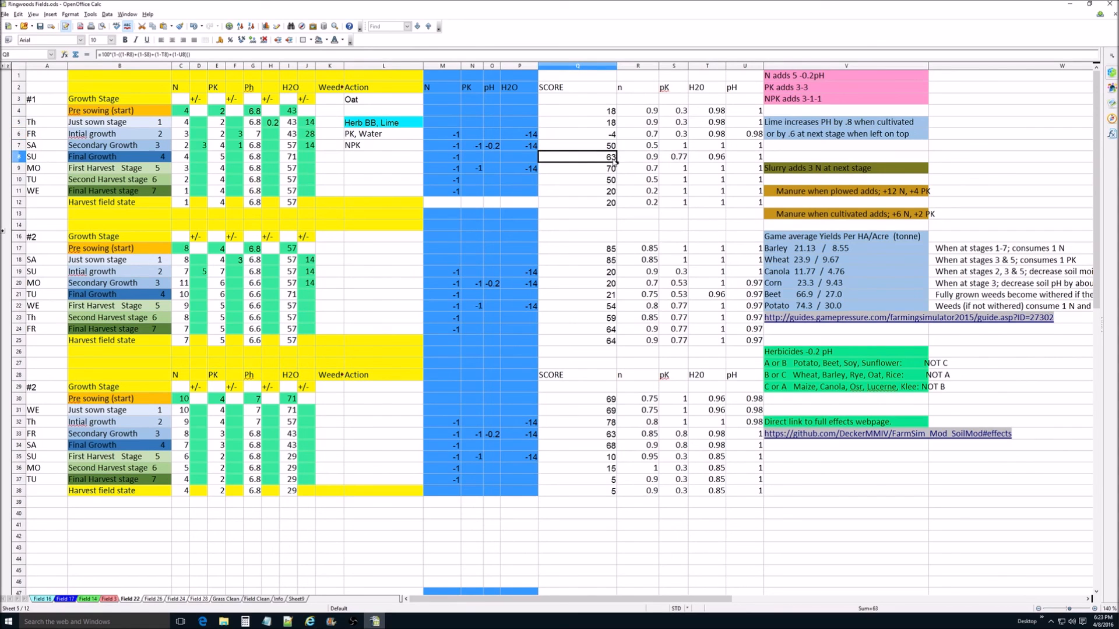
left_click(613, 171)
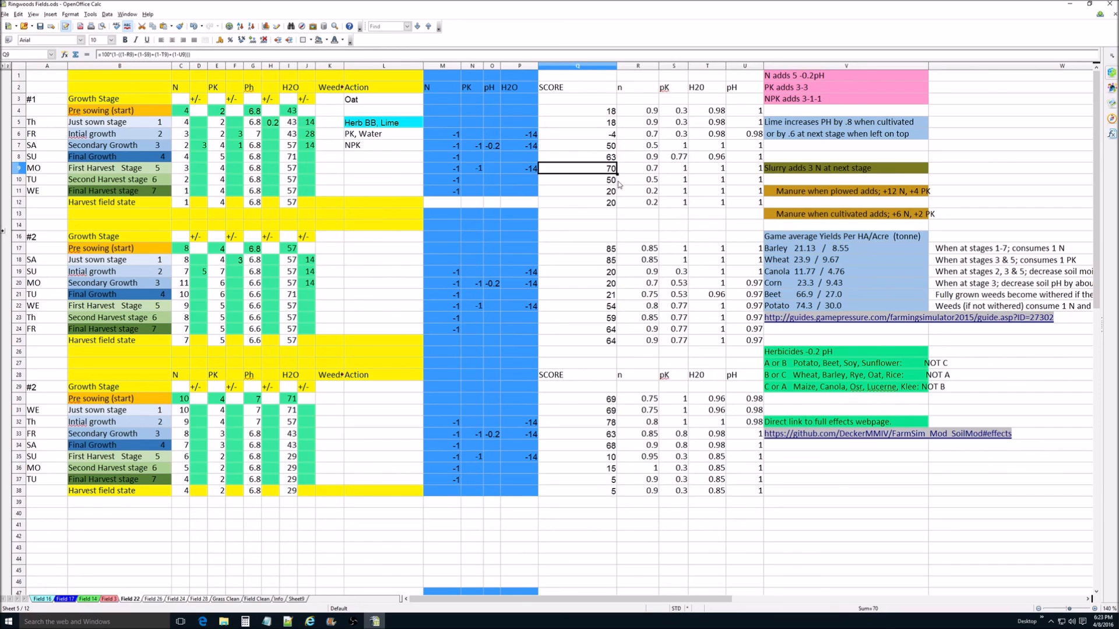
left_click(42, 599)
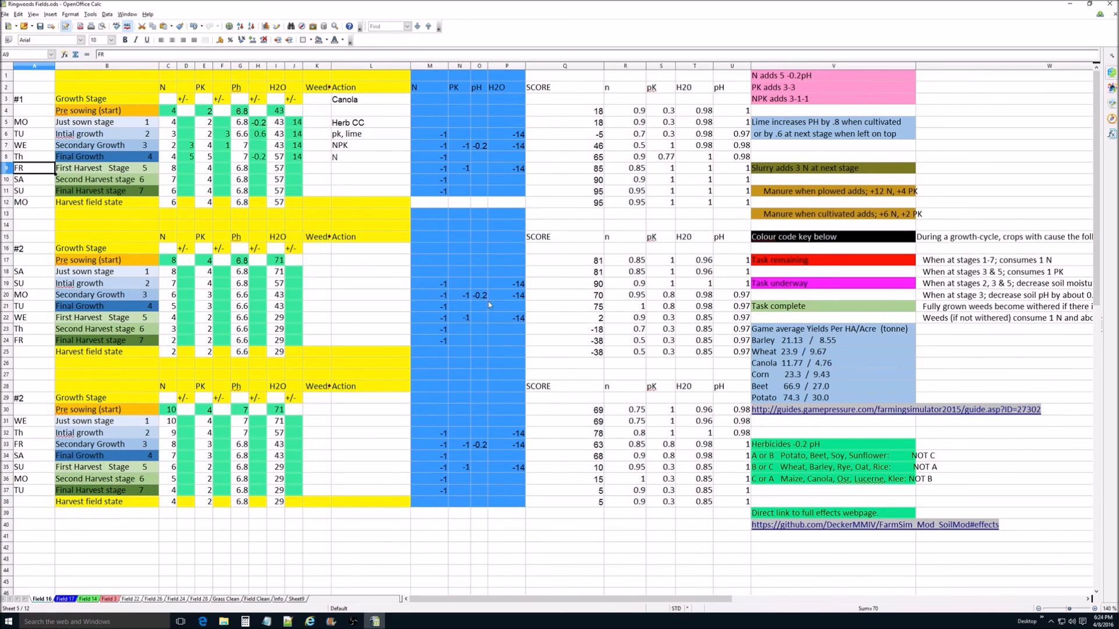